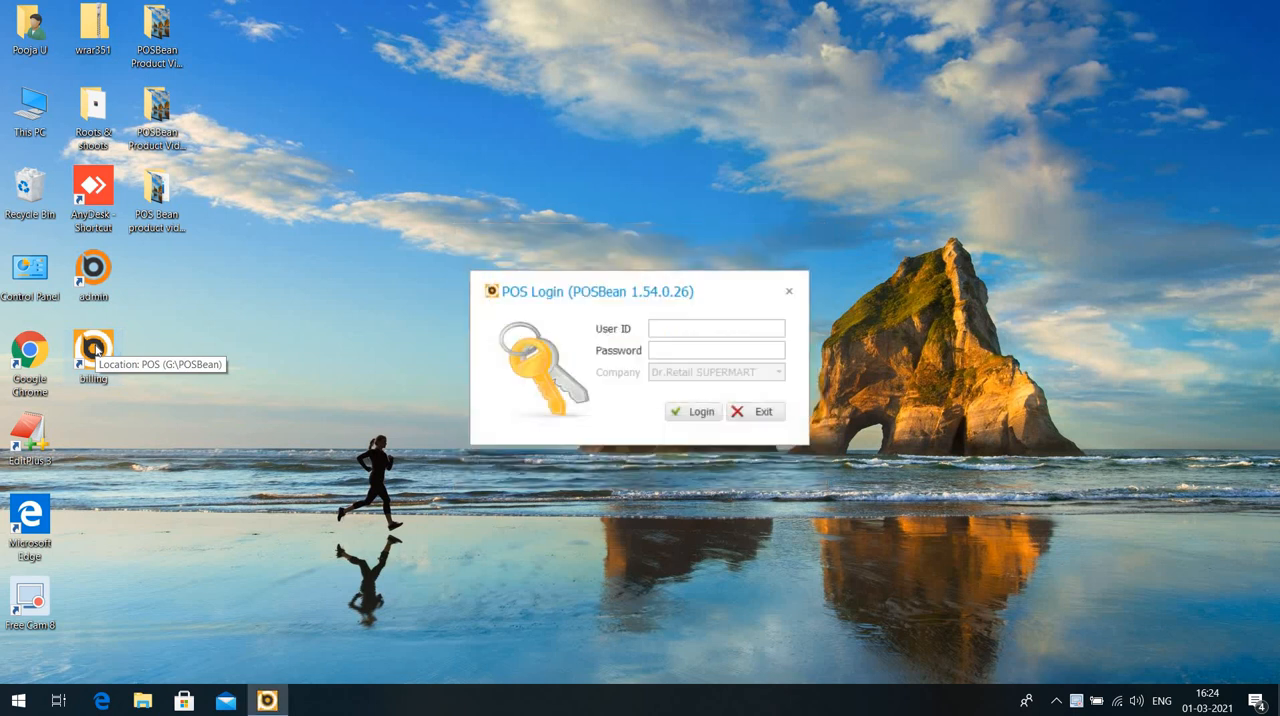
Log in to the POS by entering the user ID and the account password.
type("1")
key("Tab")
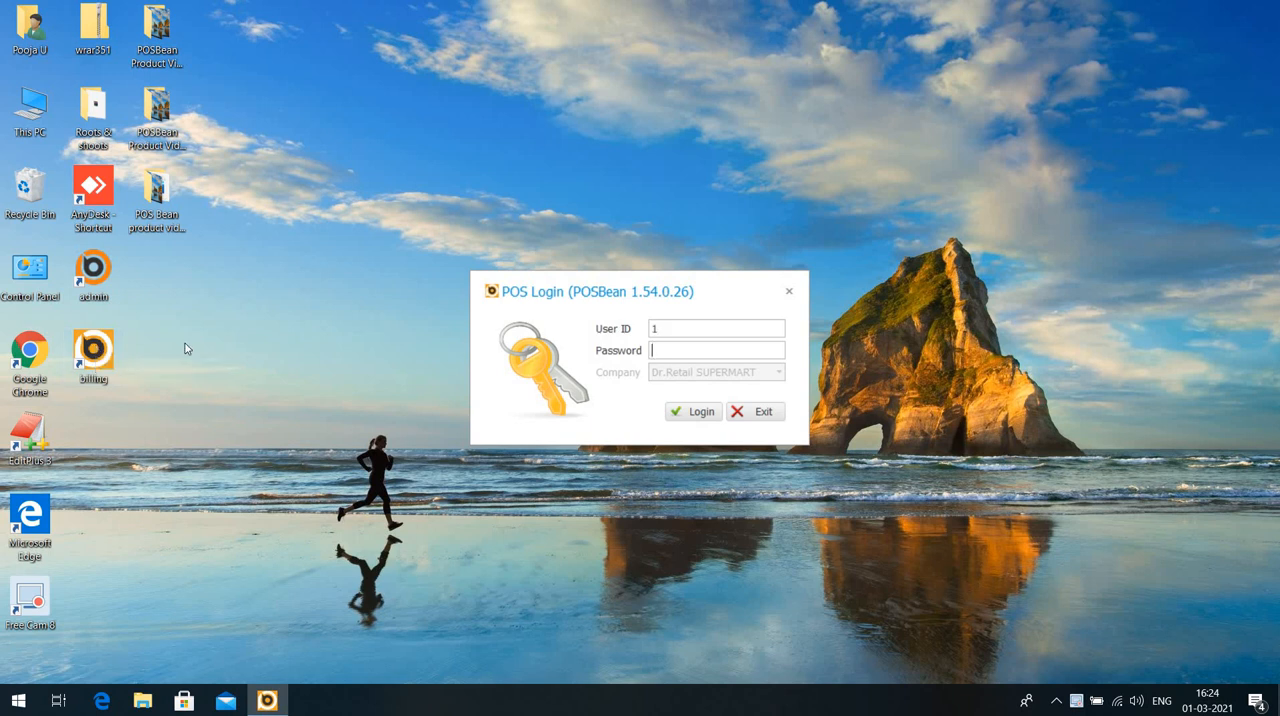
type("1")
key("Tab")
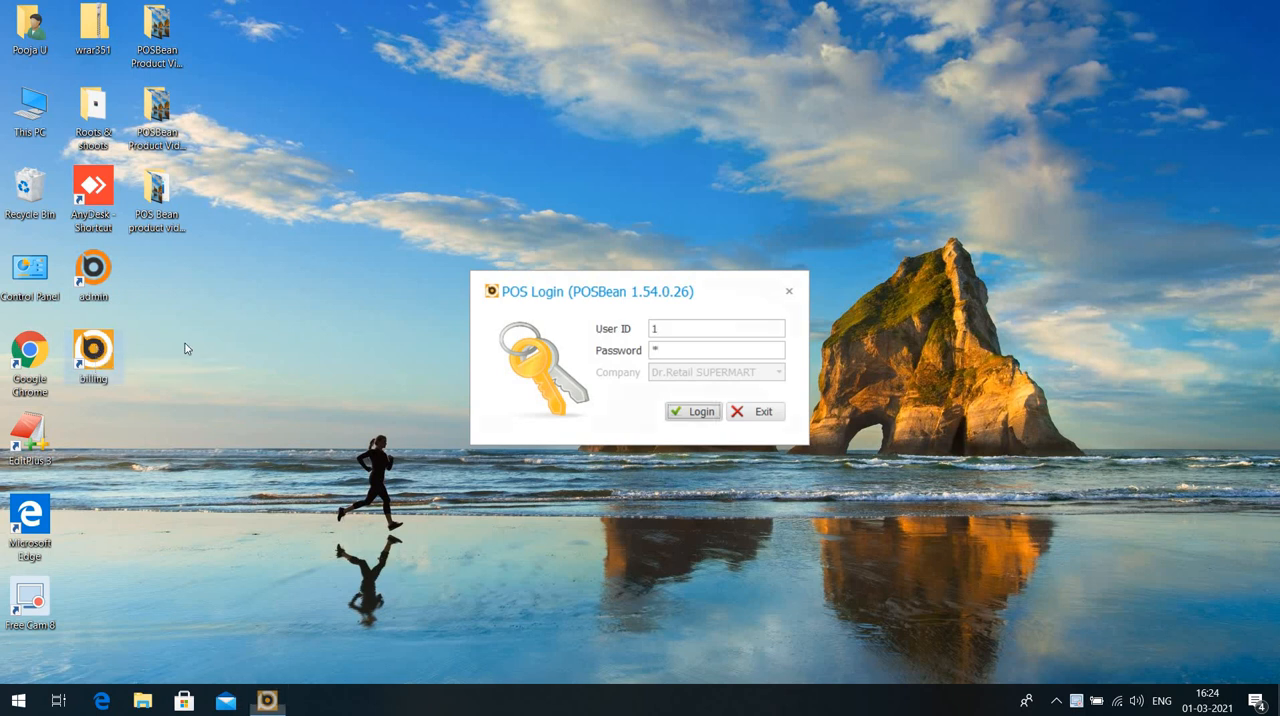
key("Return")
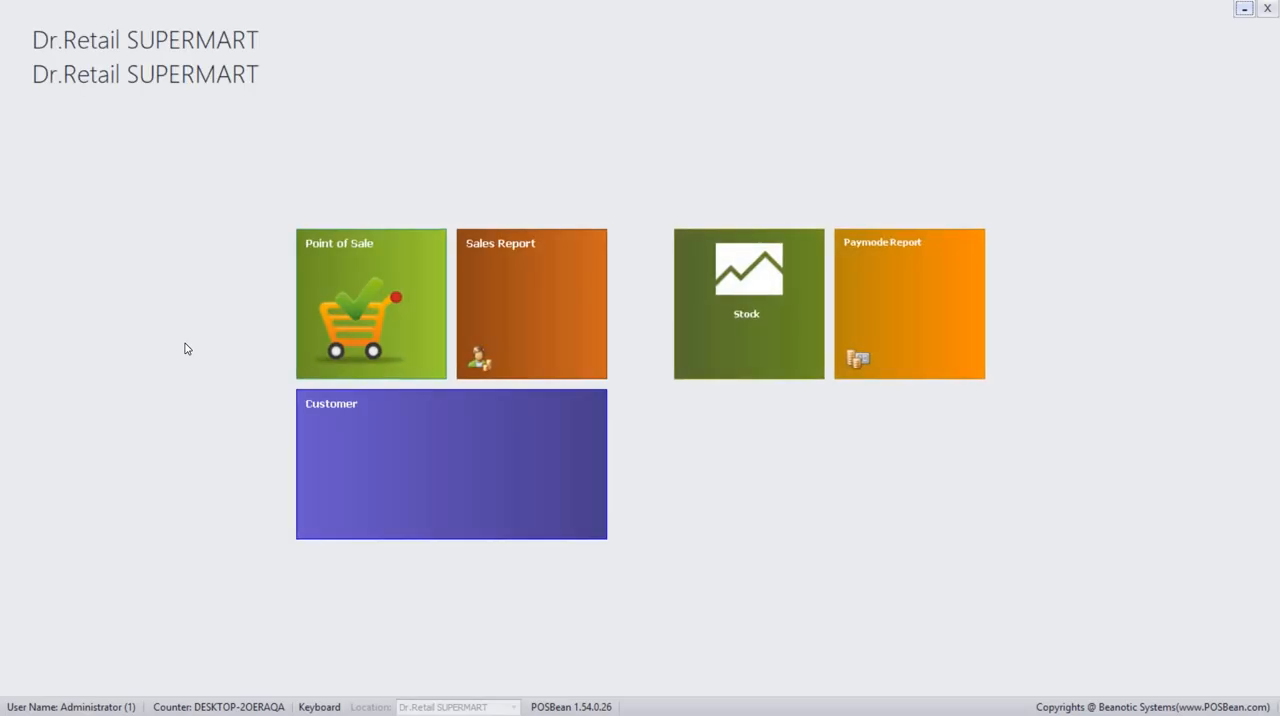
Open the Point of Sale and add Adishwr hanger 6p (NICE 140) and Freezersmall (synpack sliders) to the bill.
left_click(400, 322)
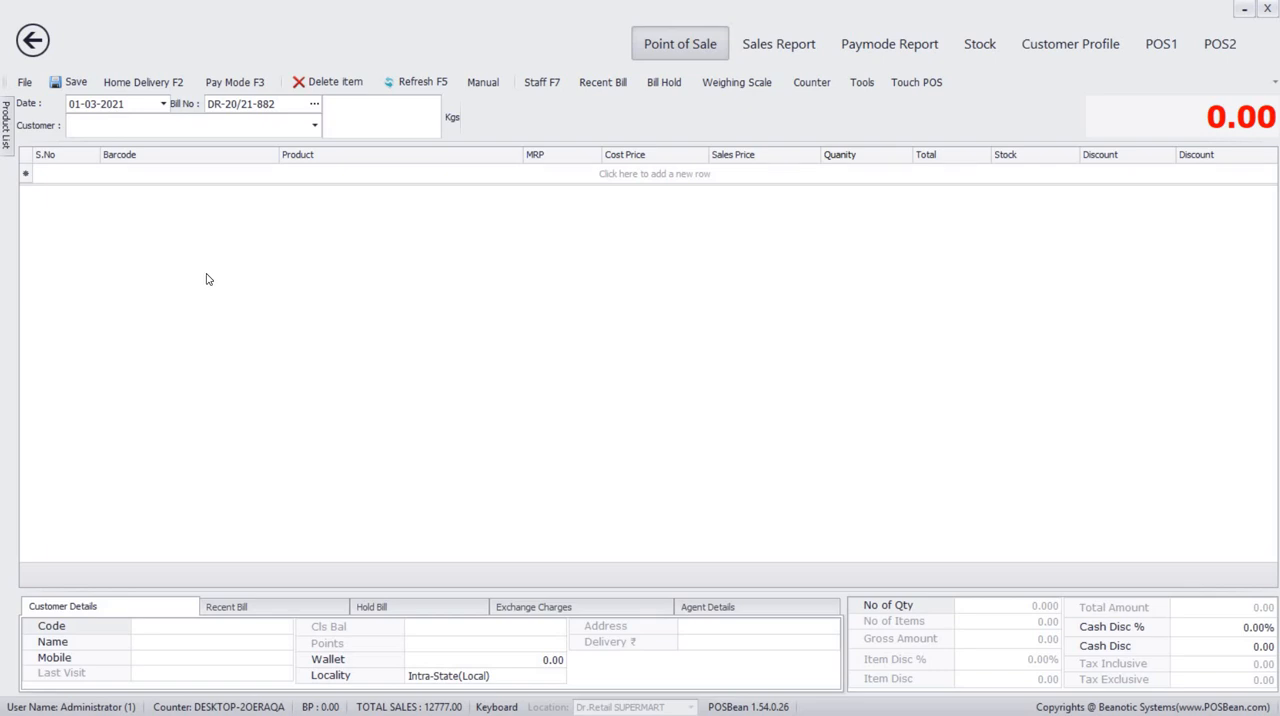
left_click(166, 175)
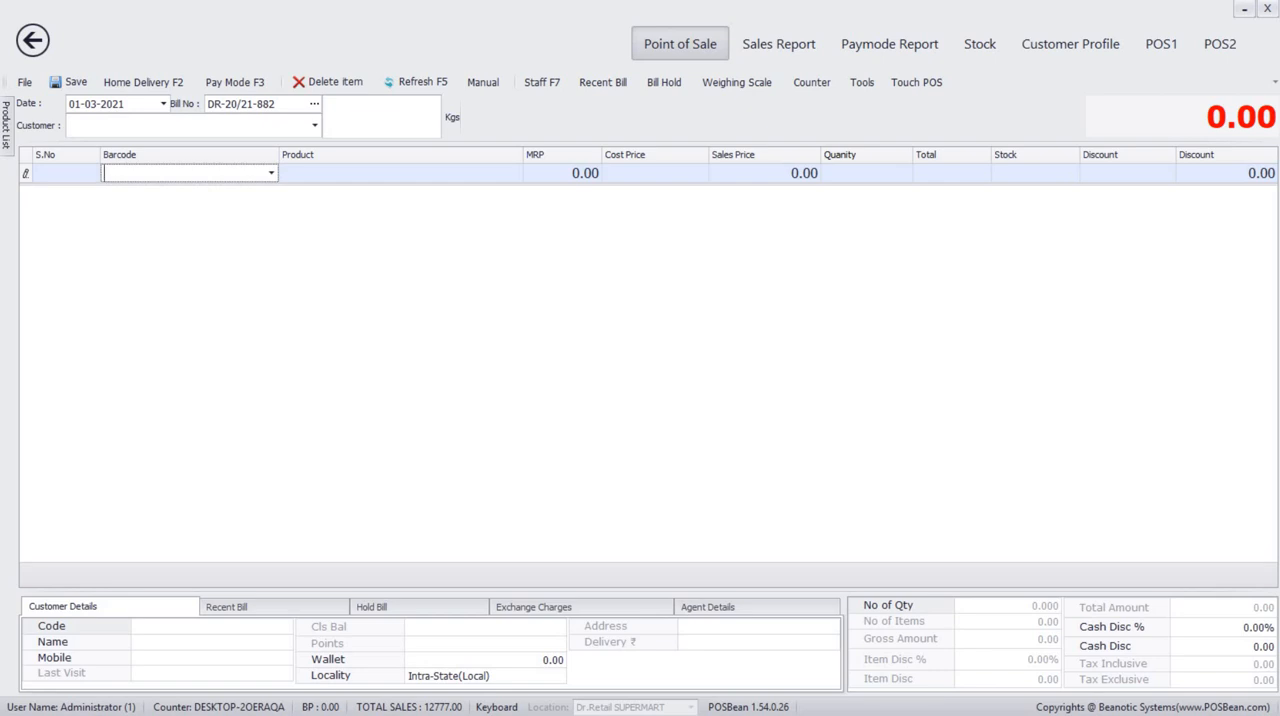
type("n")
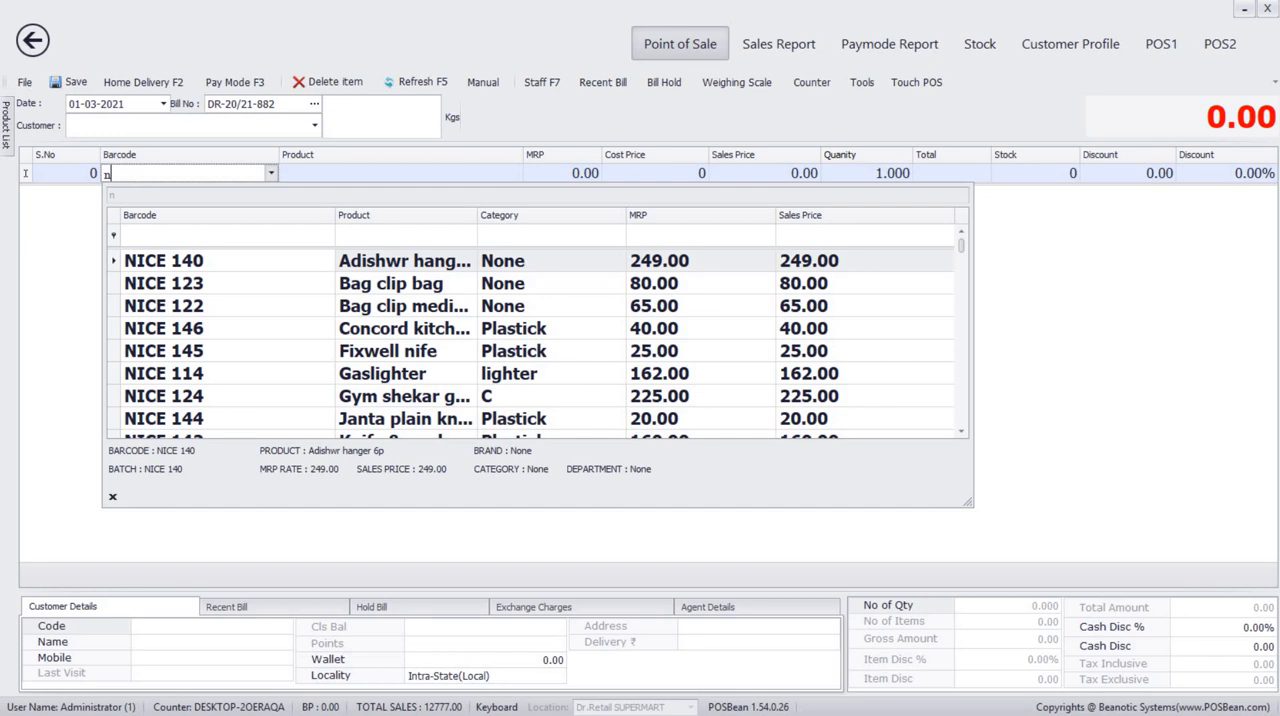
key("Return")
type("s")
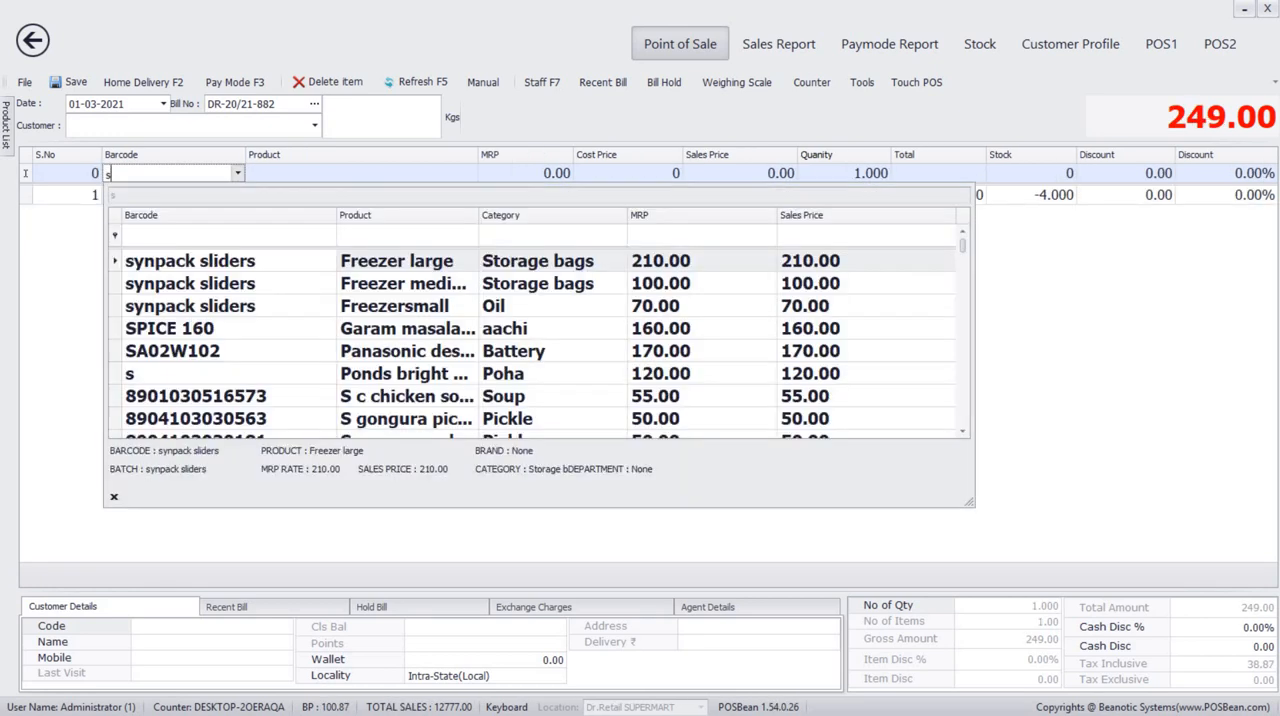
key("Return")
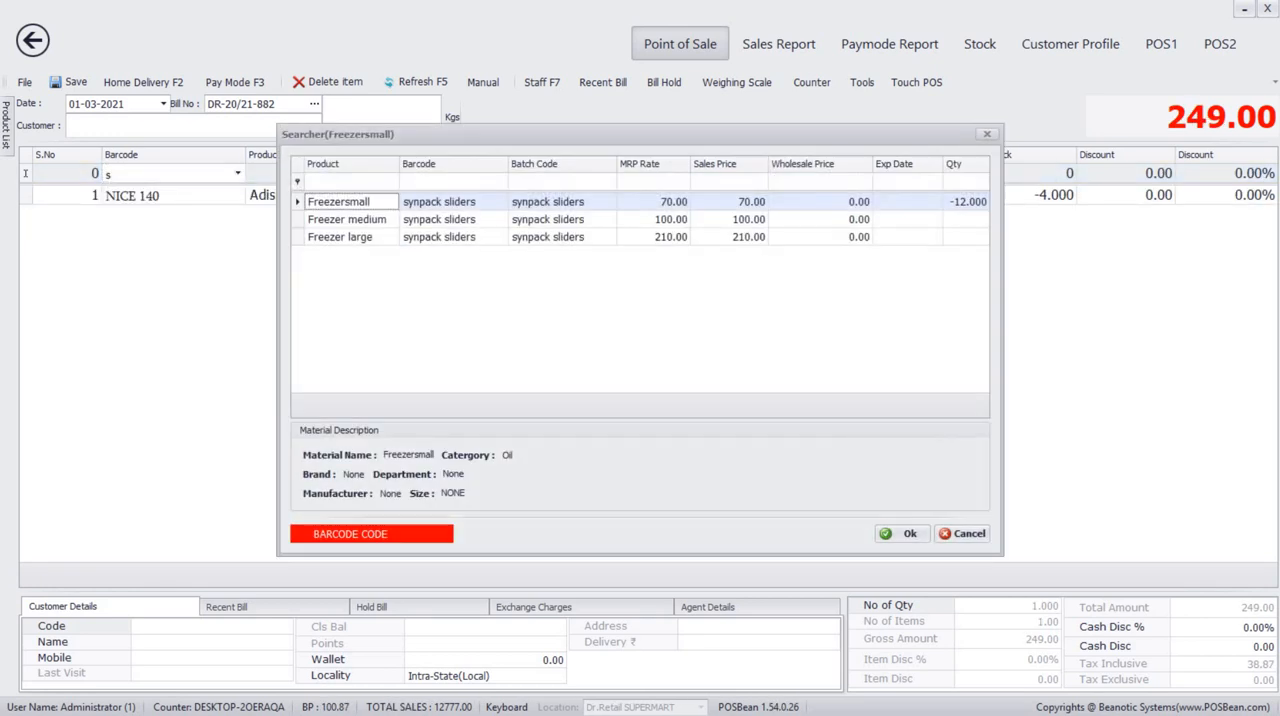
key("Return")
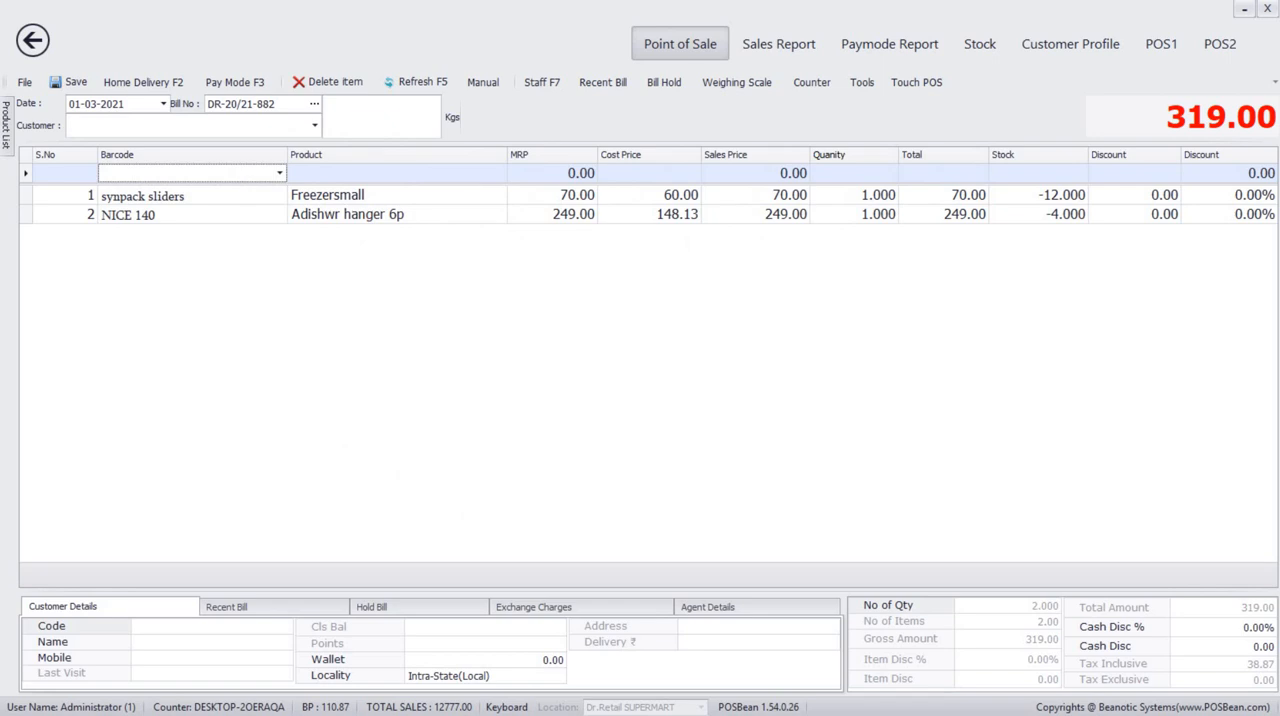
Save the bill with a given amount of 500.00 and decline printing it.
key("ctrl+s")
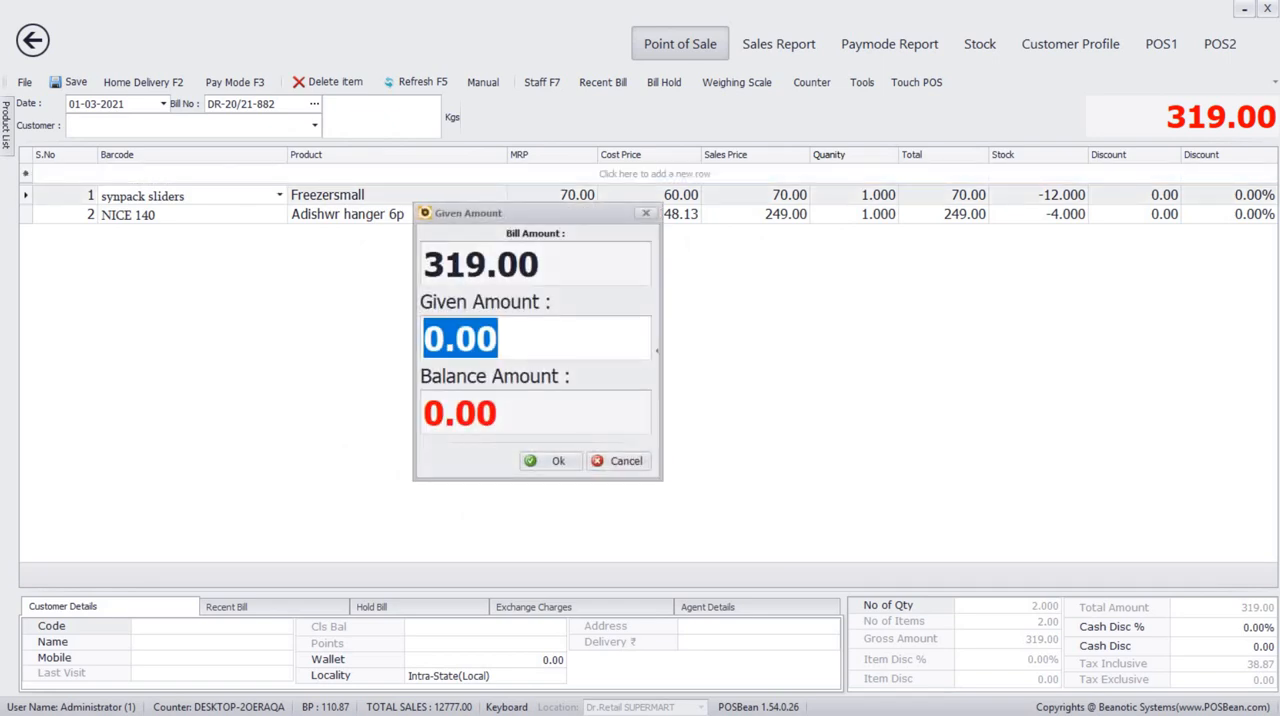
type("500")
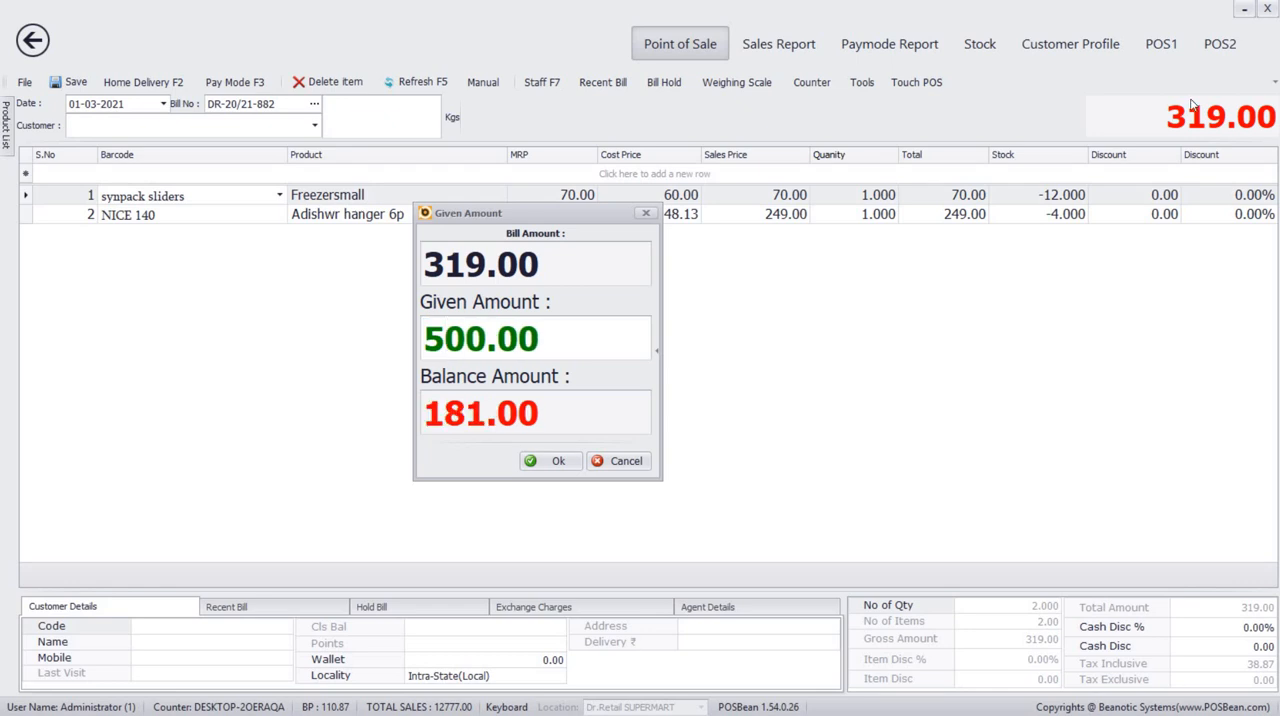
left_click(557, 462)
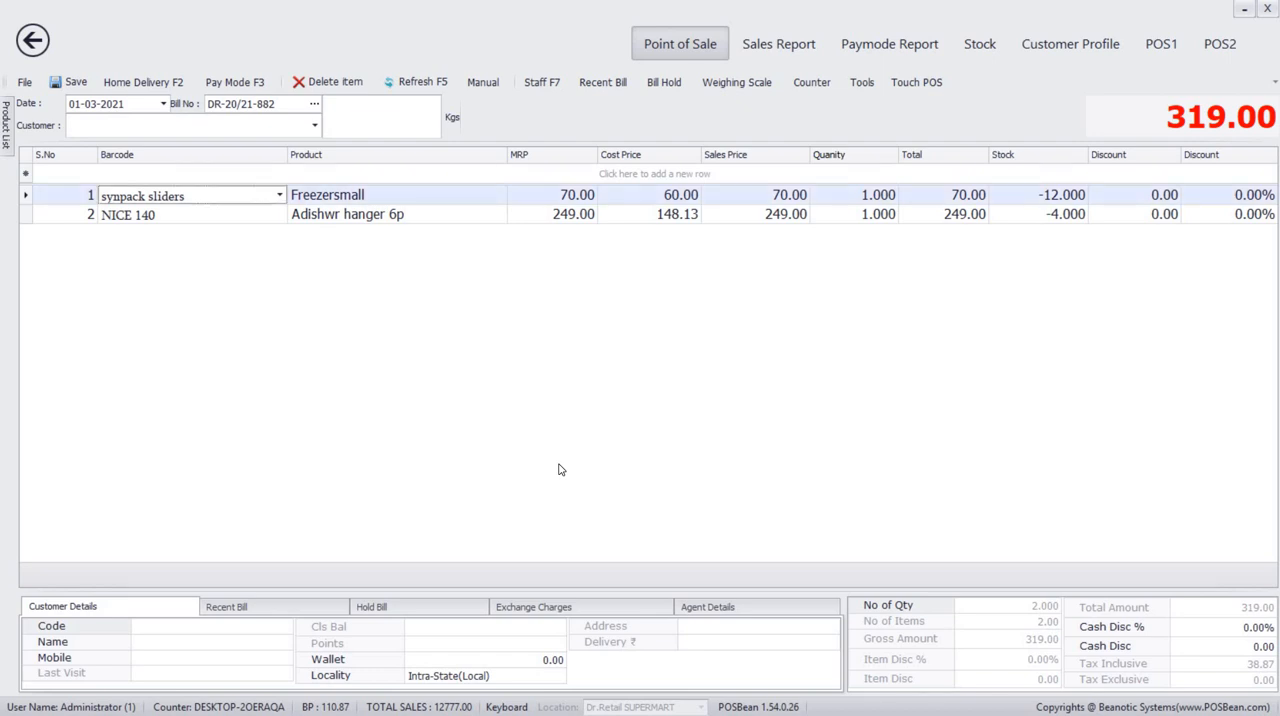
key("ctrl+p")
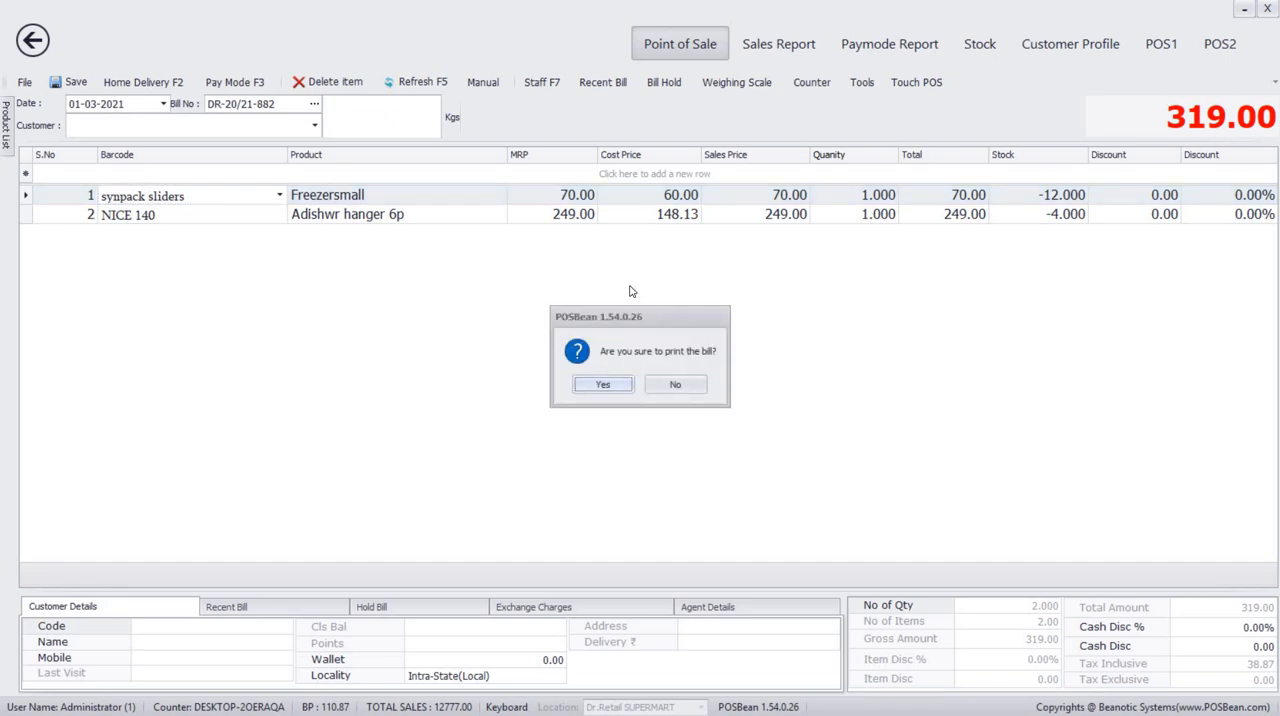
left_click(655, 388)
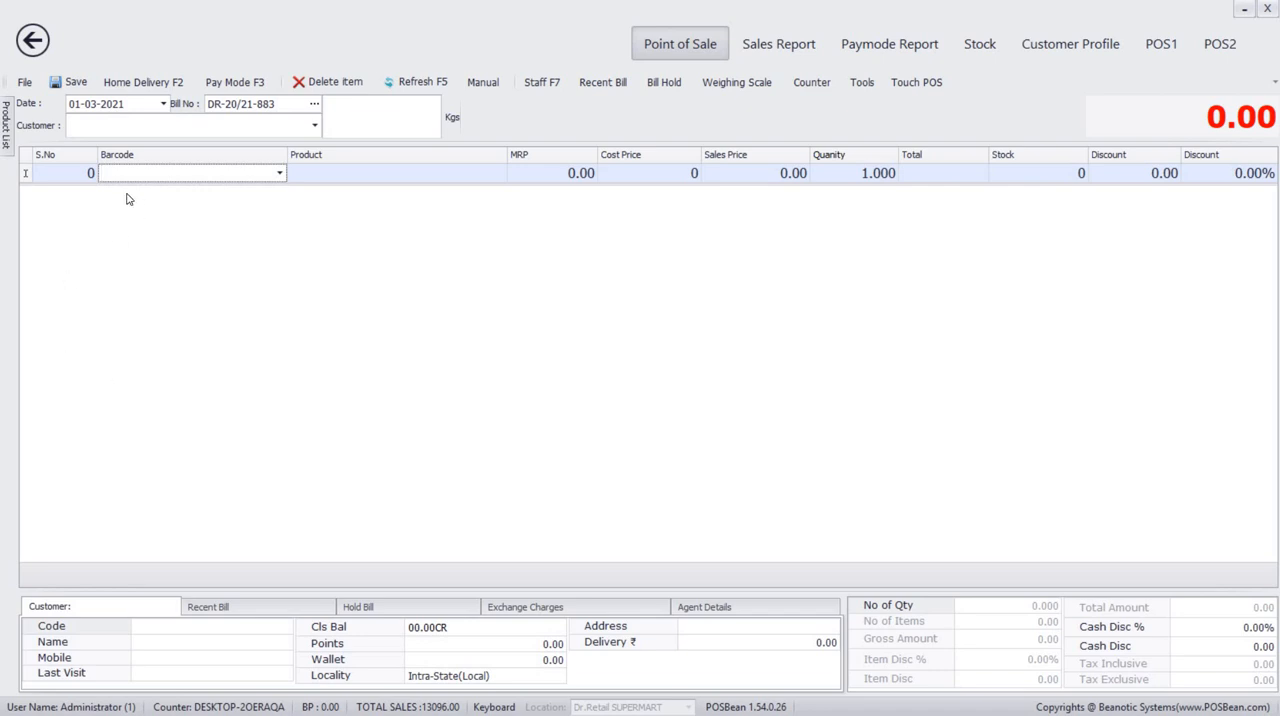
Add Chana bhujiya 150g (FFSR0071) and D almond 100ml to the new bill.
type("f")
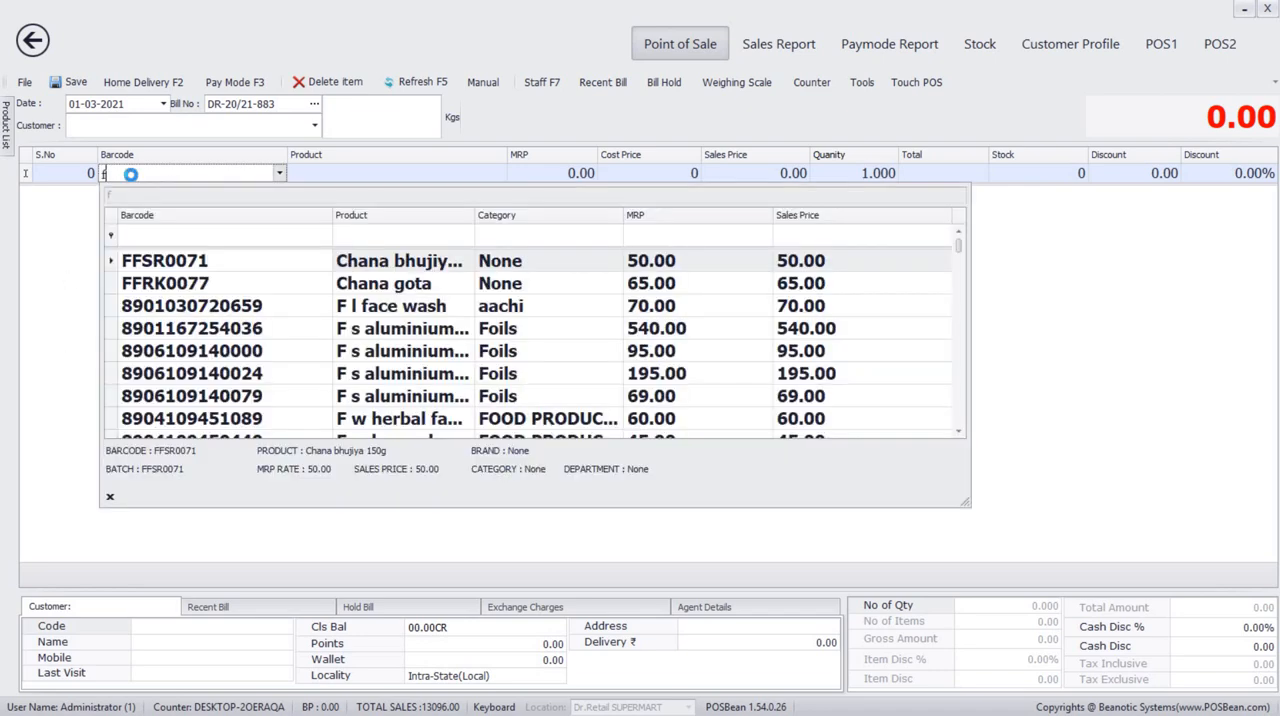
key("Return")
type("d")
key("Return")
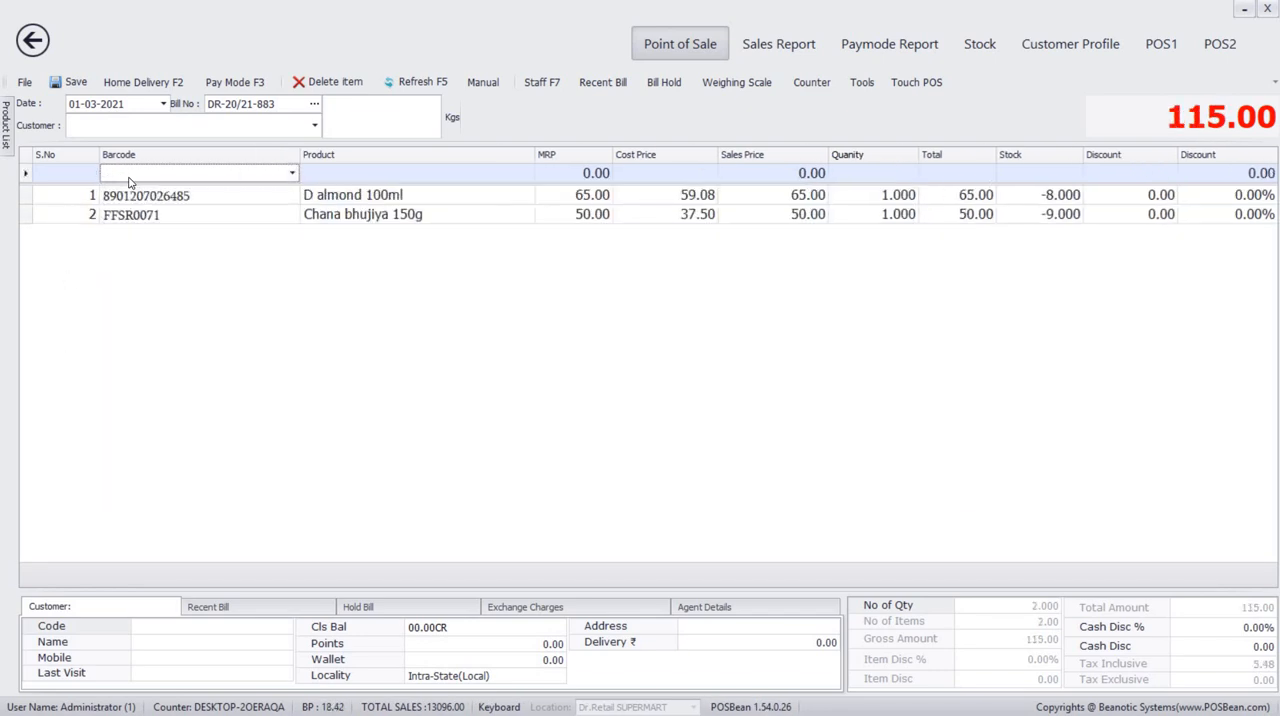
Settle the bill with a Google pay amount of 115 and decline printing it.
key("F3")
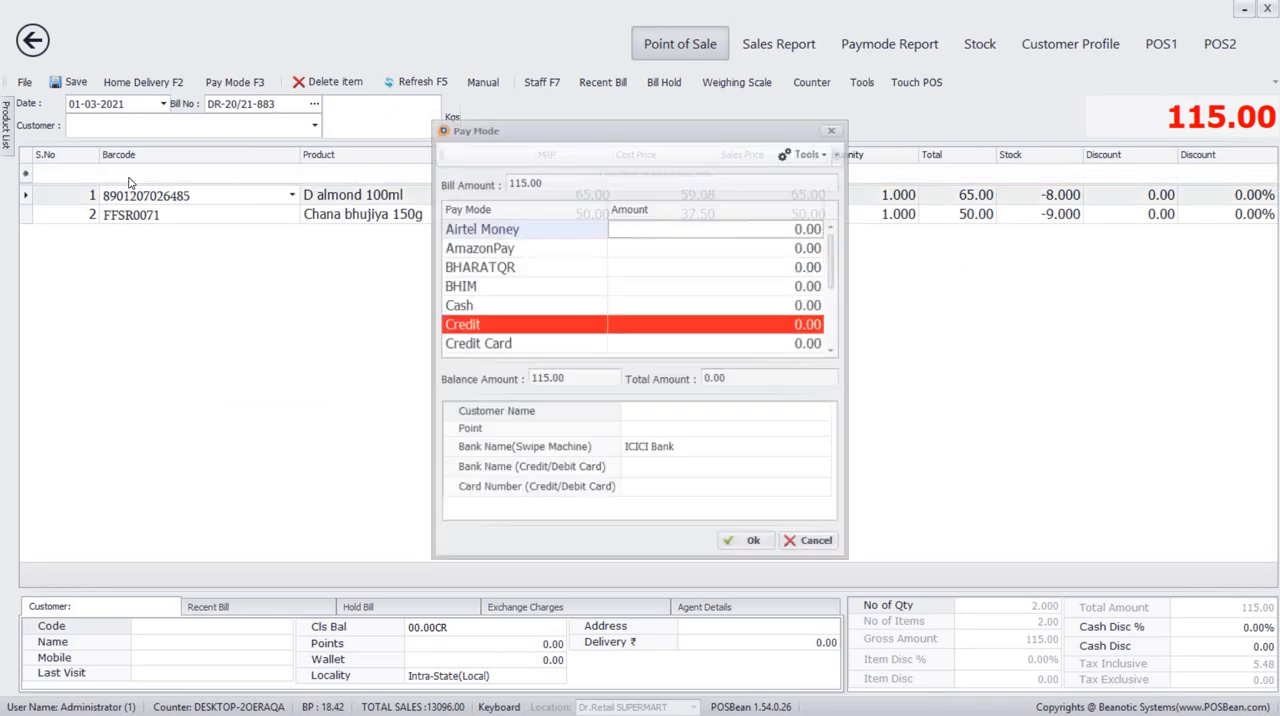
left_click(801, 324)
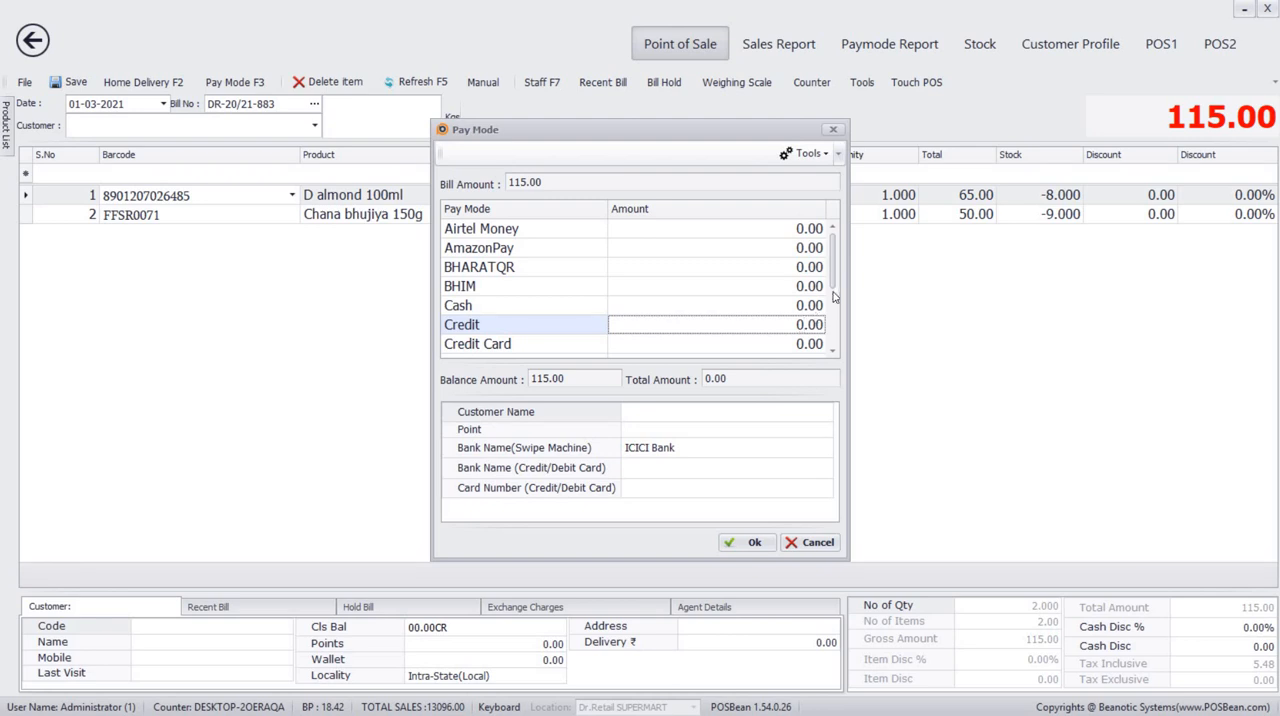
scroll(832, 286, "down", 2)
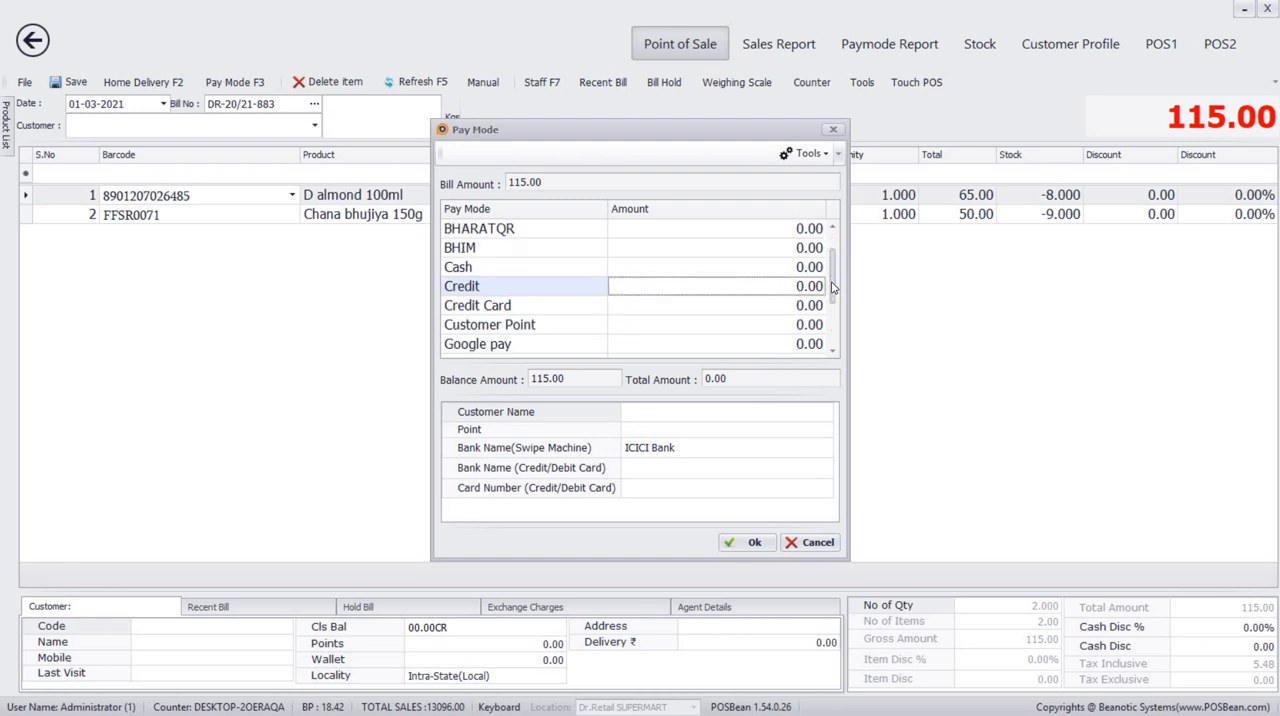
left_click(806, 343)
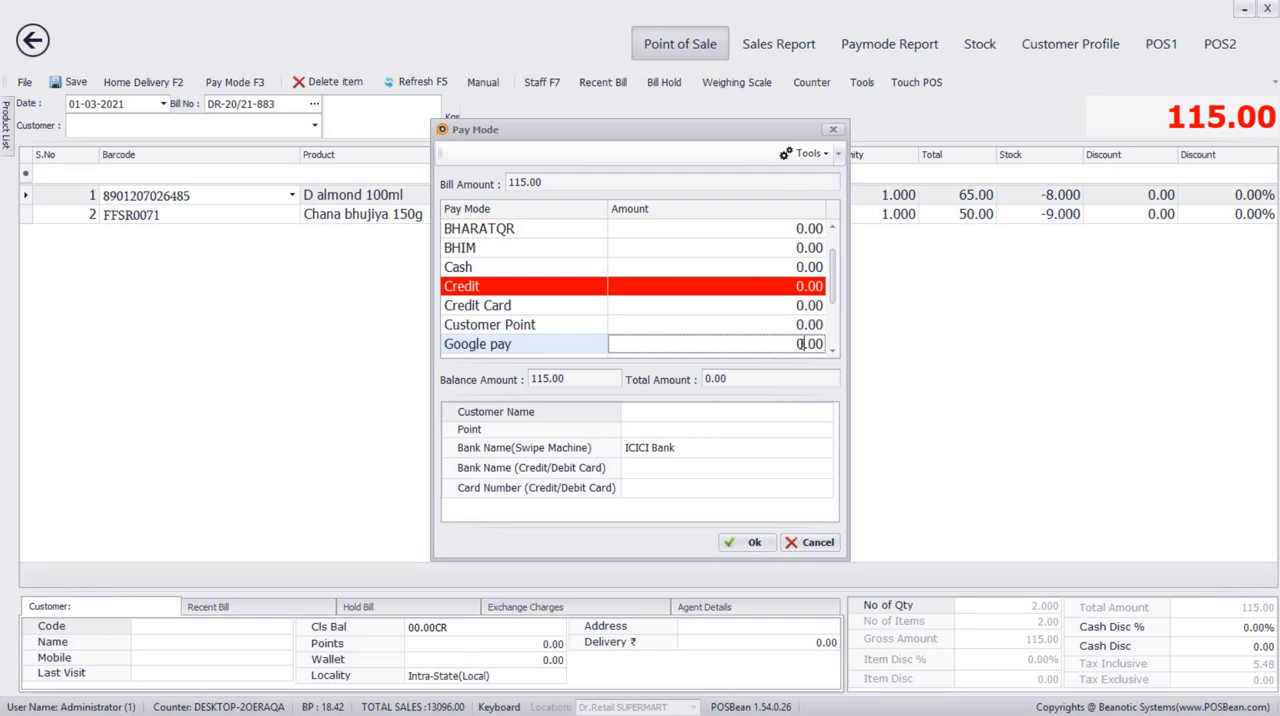
type("115")
left_click(752, 541)
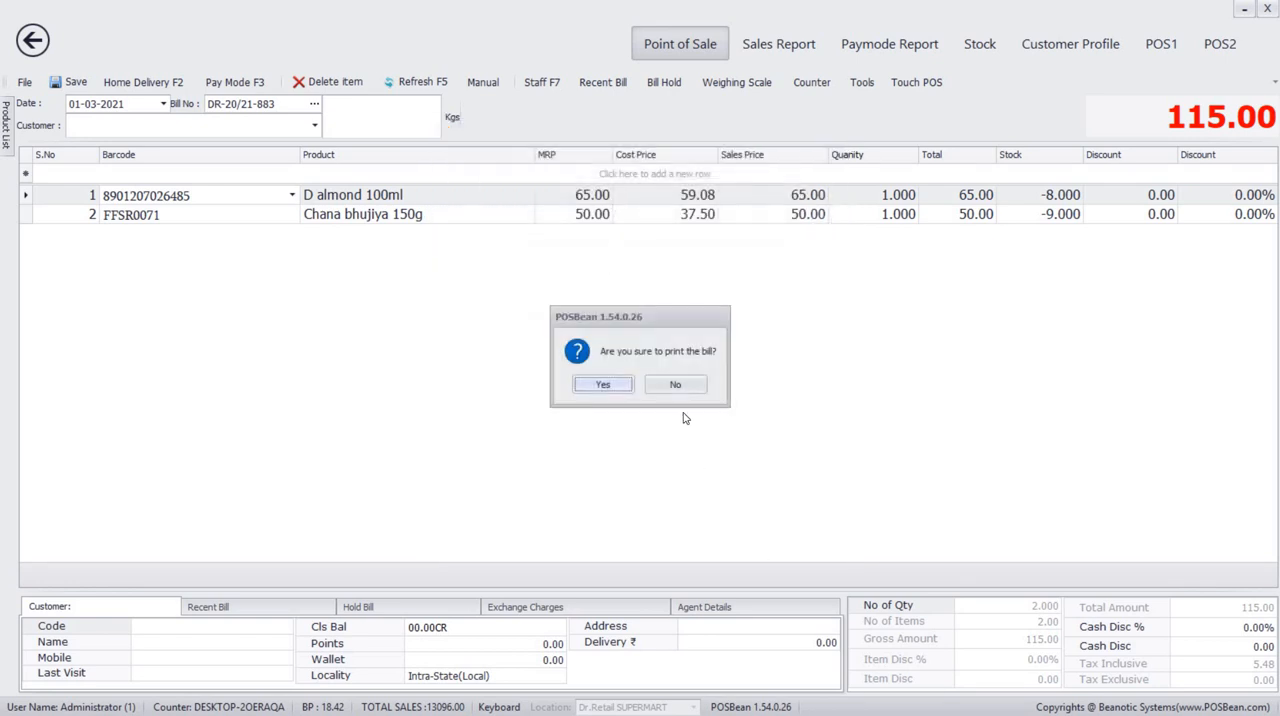
left_click(681, 391)
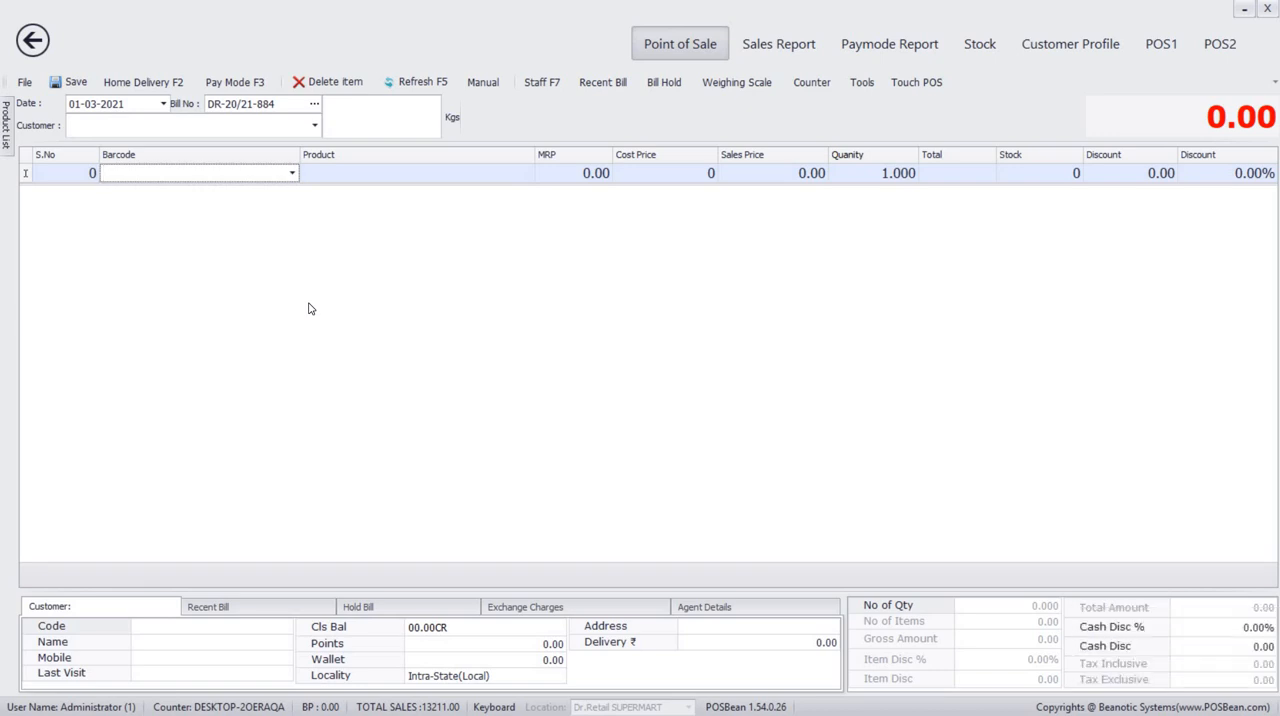
Add Cello laundry basket 1 (LAUNDRY 1) and Ffp2 (KN 95 MASK) to the new bill.
type("l")
key("Return")
type("k")
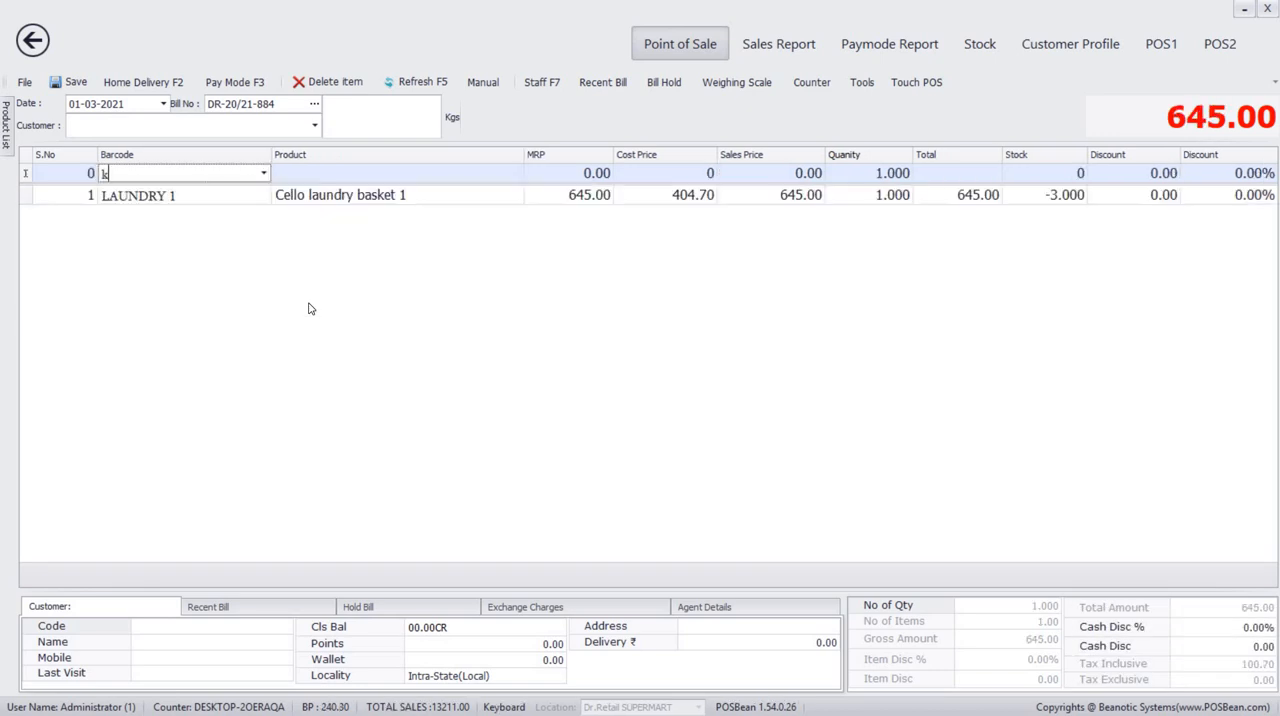
key("Return")
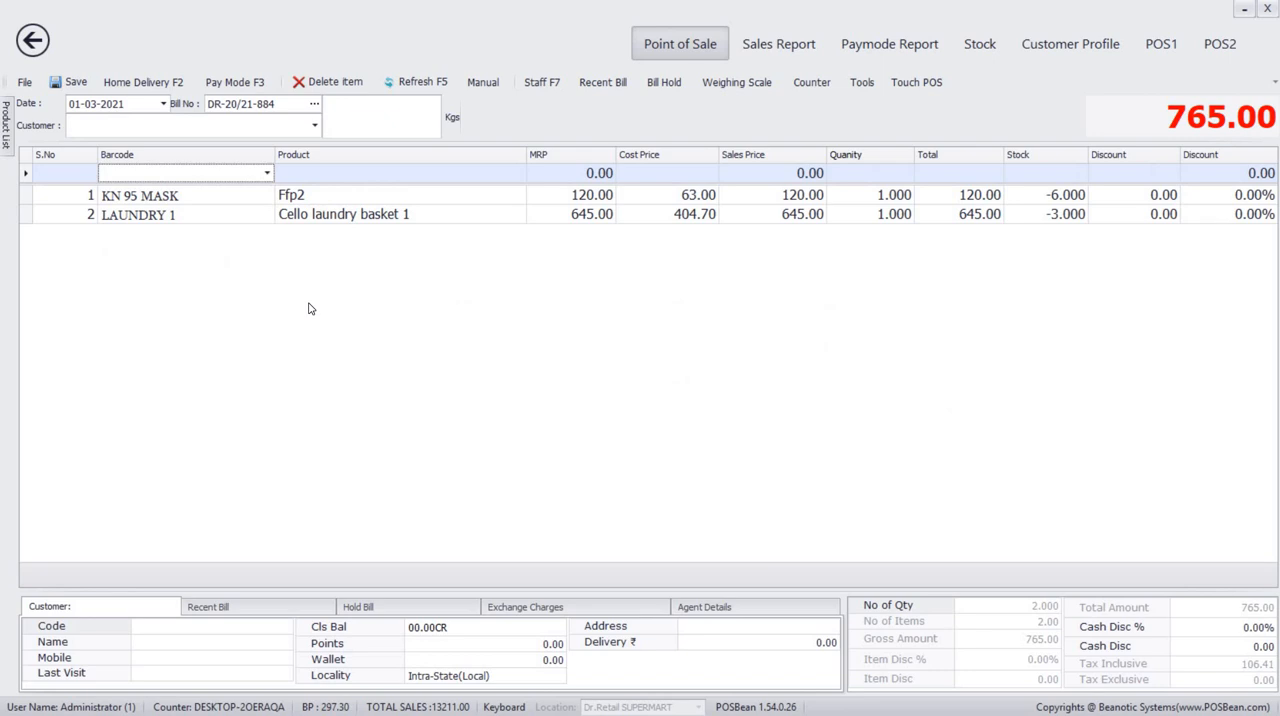
Settle the bill with a Phonepe amount of 765 and decline printing it.
key("F3")
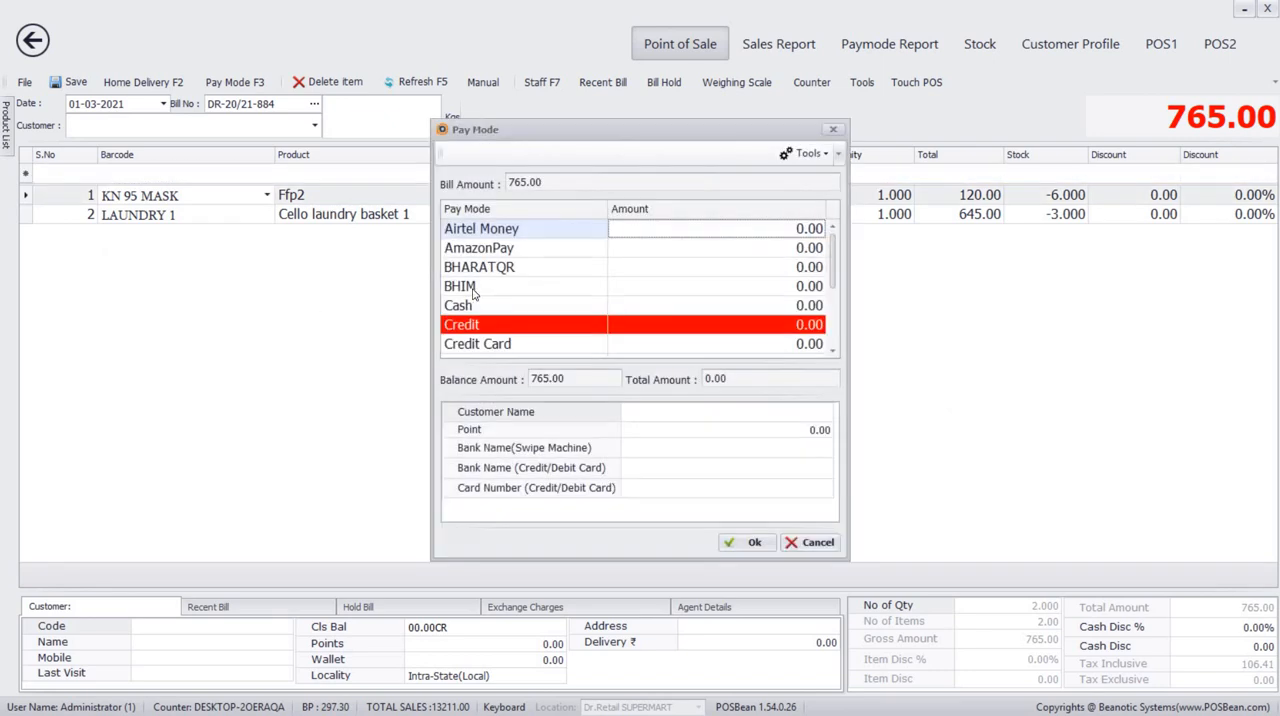
left_click_drag(838, 270, 837, 318)
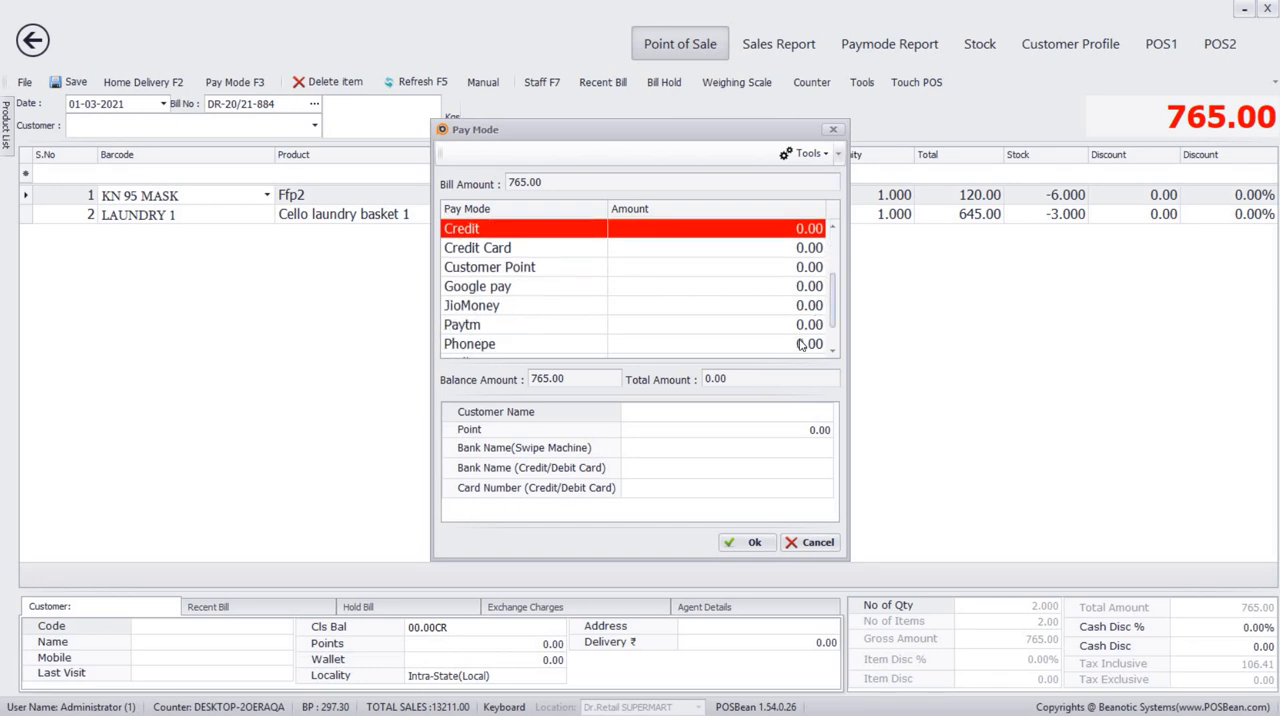
left_click(799, 343)
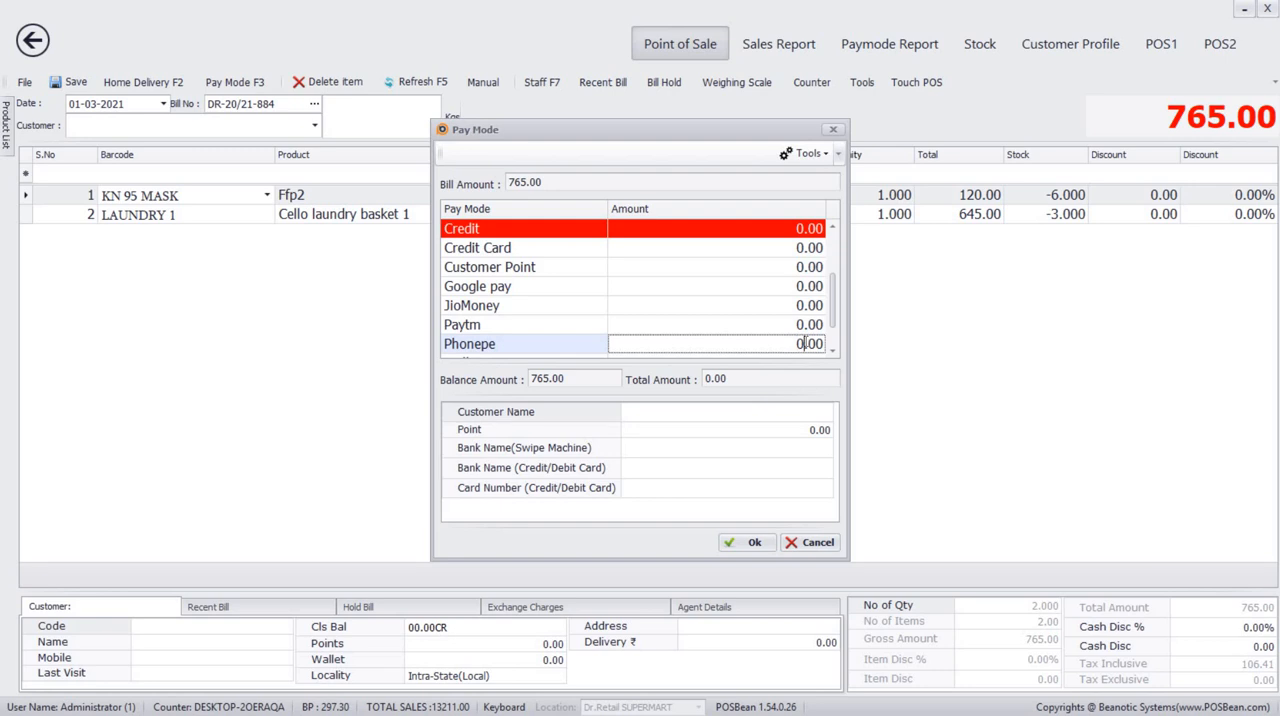
type("765")
left_click(745, 543)
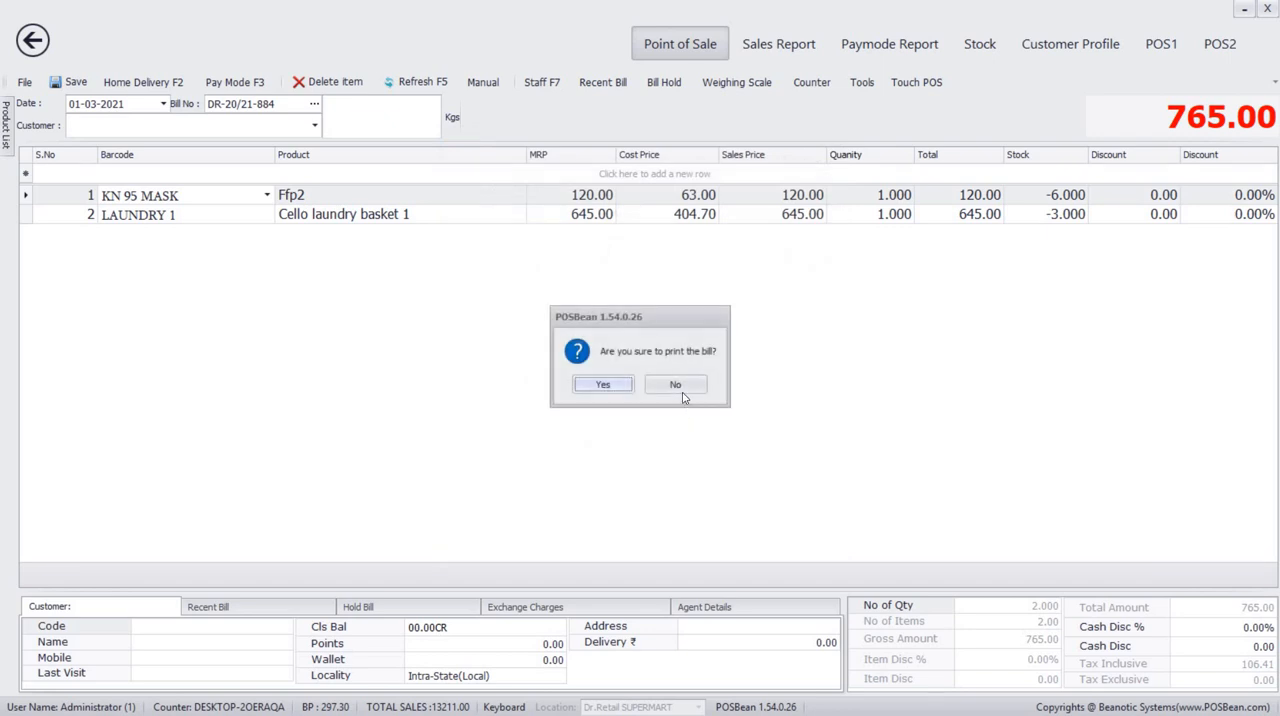
left_click(676, 385)
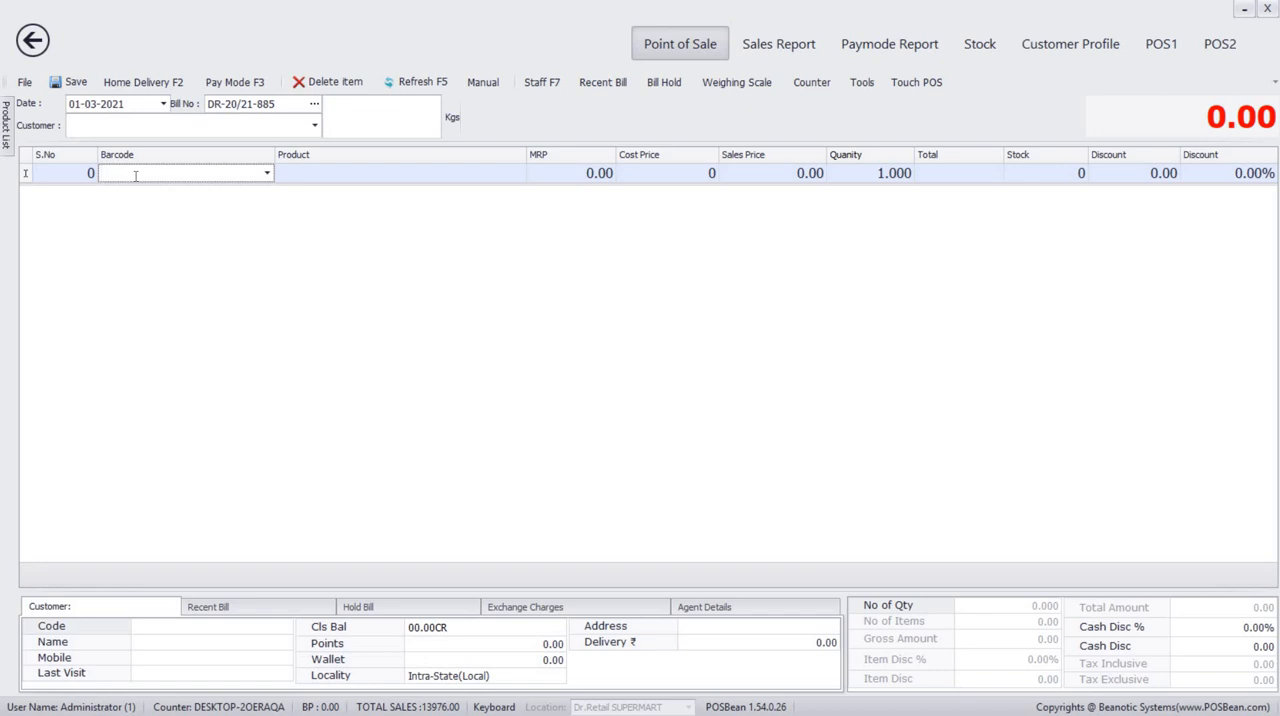
Add Eaglebroom95 (jds01000) and Brush (hair dya brush) to the new bill.
type("j")
key("Return")
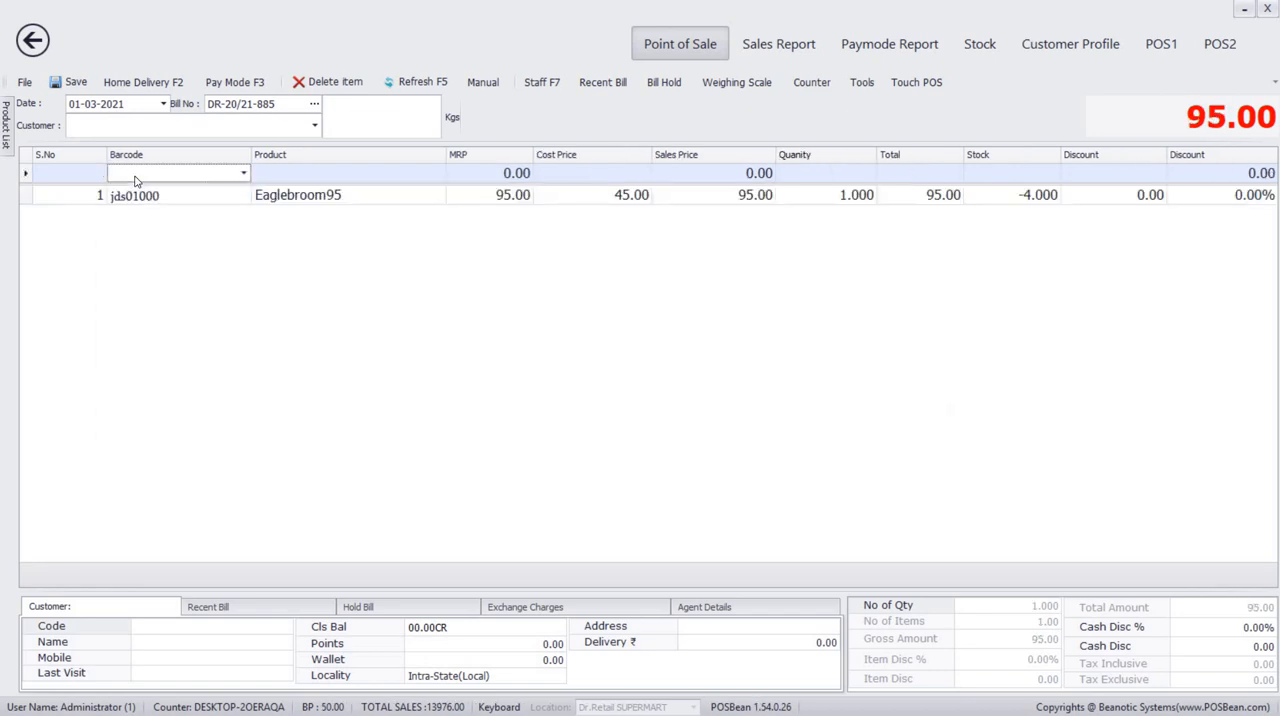
type("h")
key("Return")
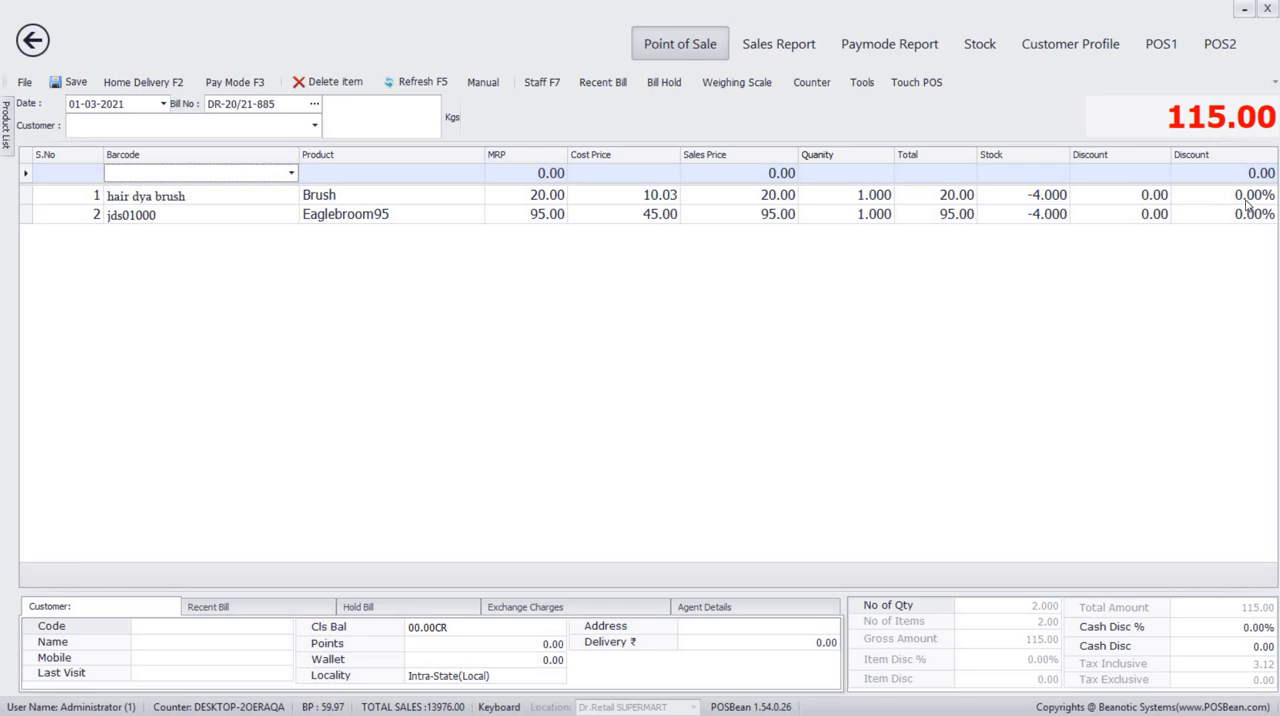
Apply an item discount of 6 to the Brush line and enter a cash discount of 5 for the bill.
left_click(1151, 195)
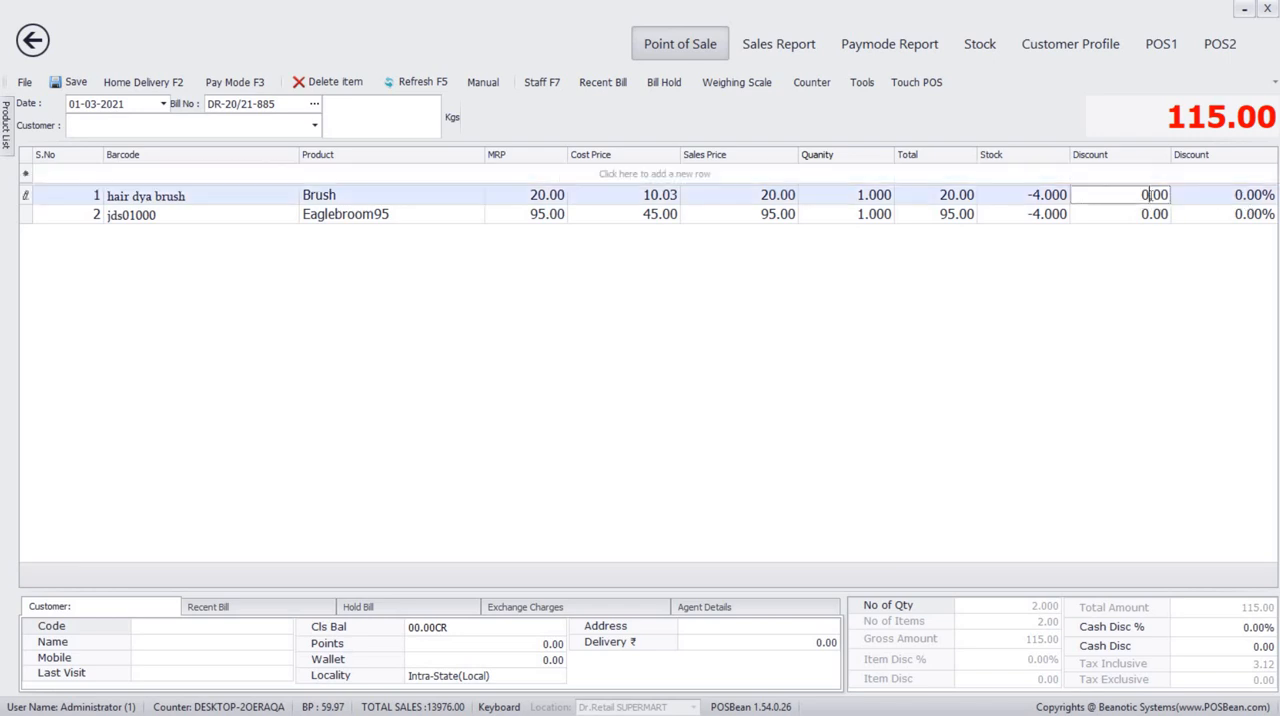
type("6")
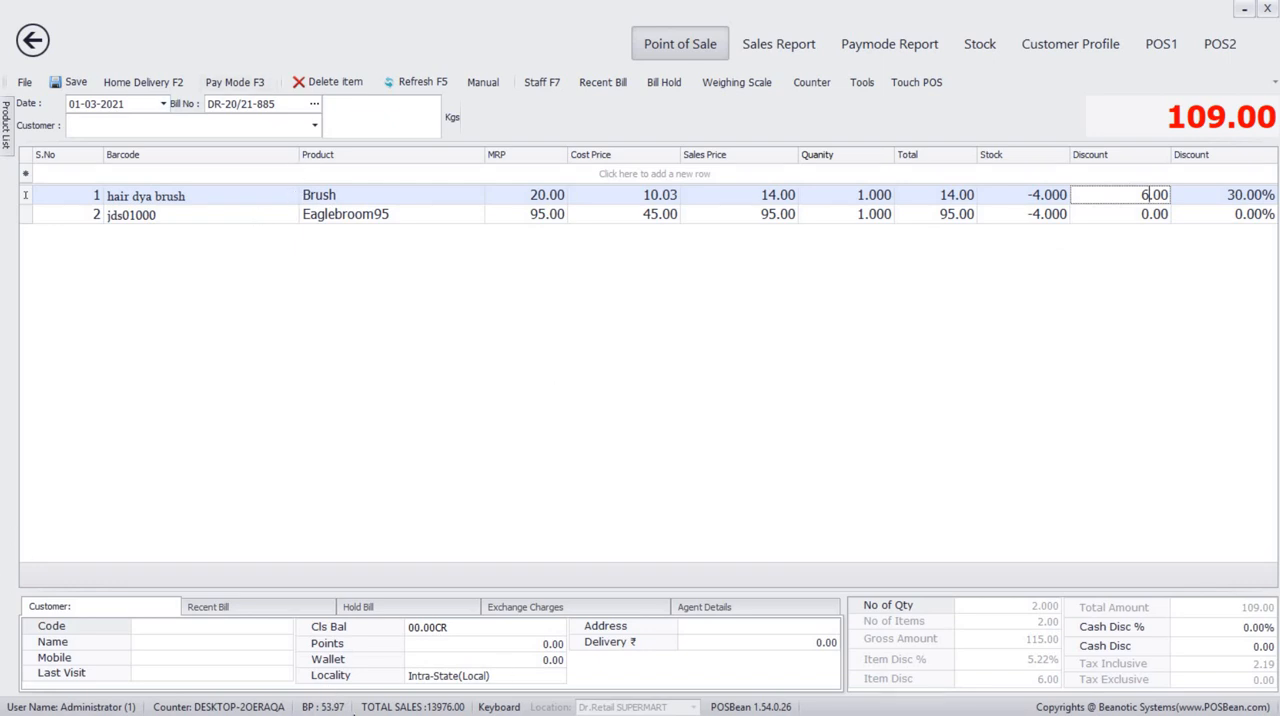
left_click(1259, 646)
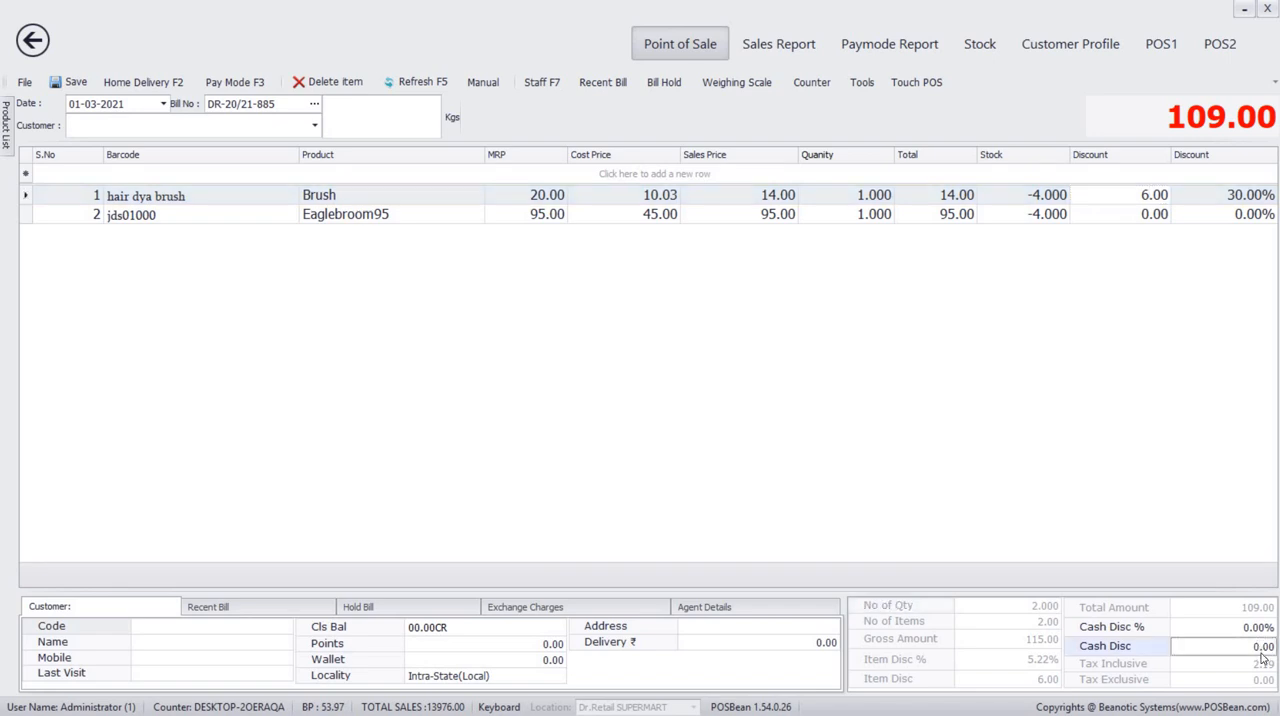
type("5")
Reset the Brush line's item discount to 0 and clear the bill.
left_click(1153, 196)
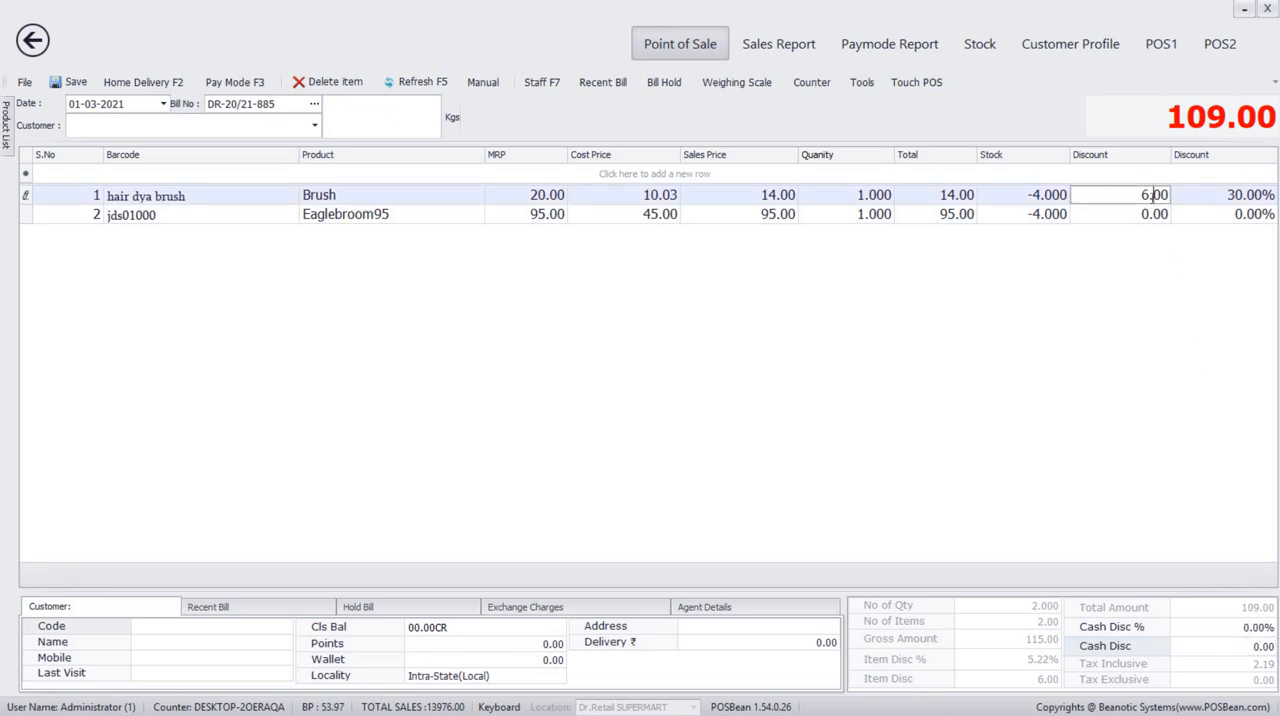
key("Return")
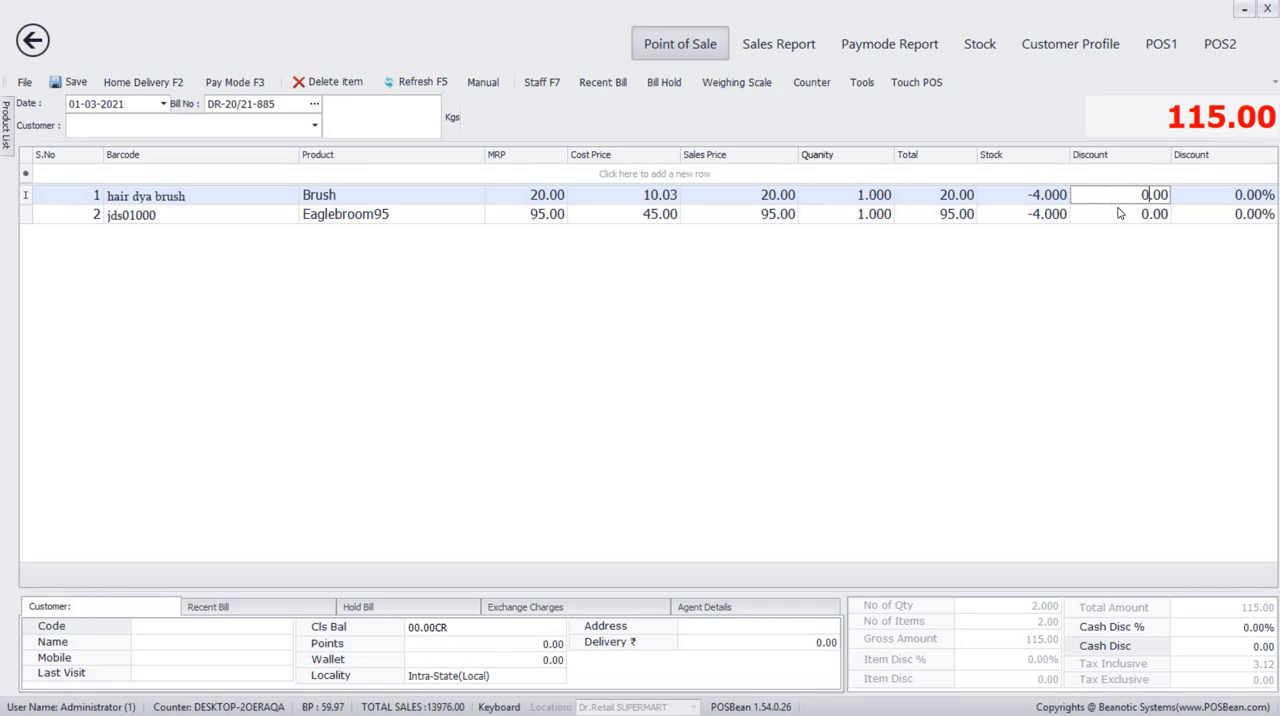
left_click(1120, 213)
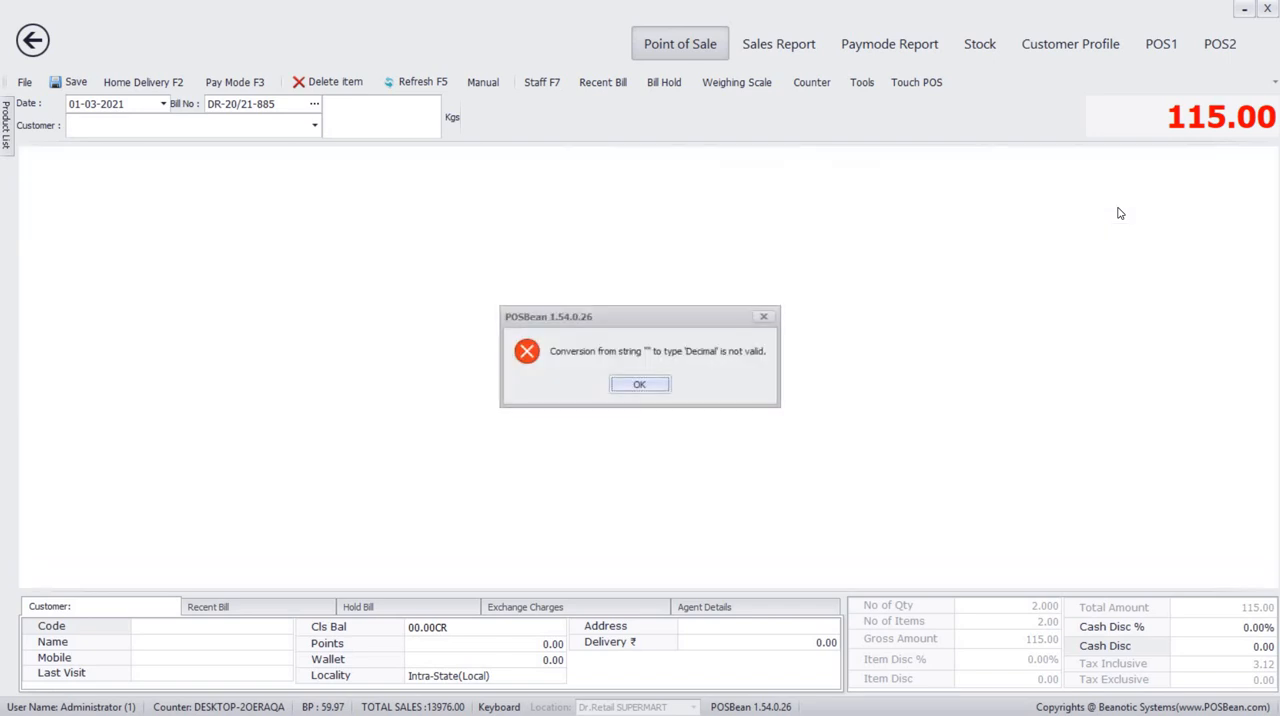
left_click(632, 391)
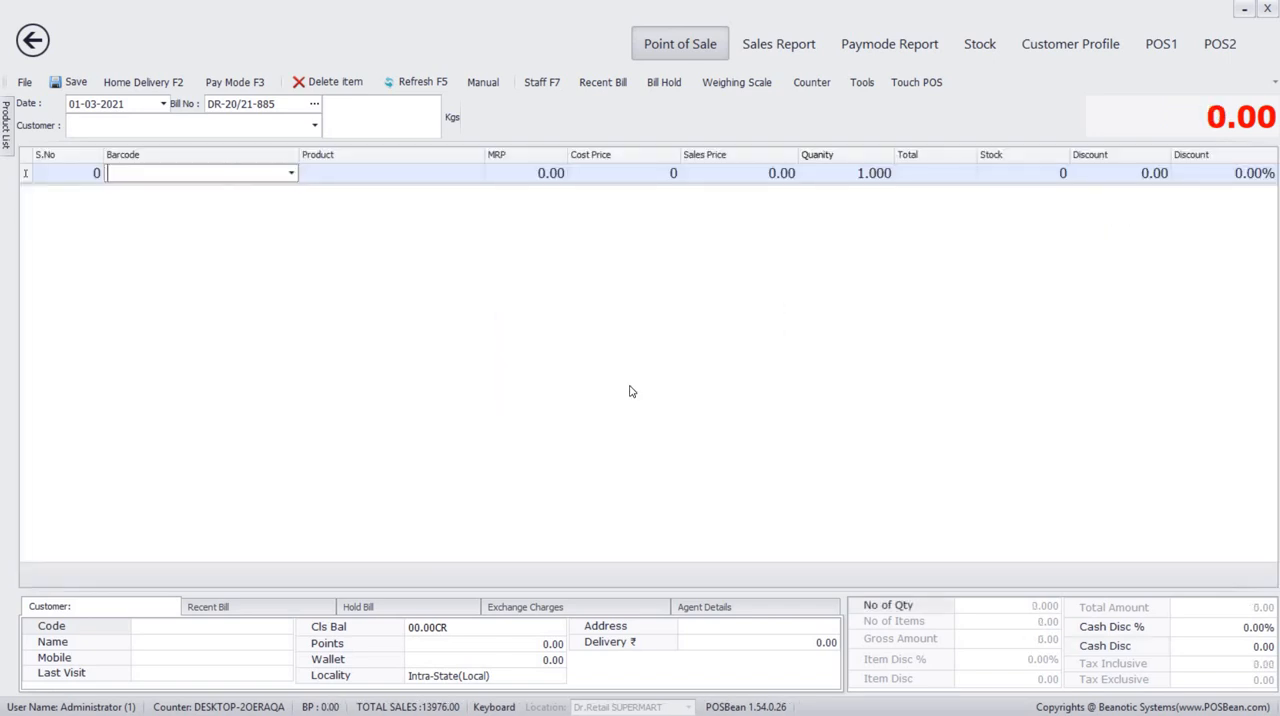
Create a new customer from the bill's customer entry with the customer's name and mobile number, and save the record.
left_click(95, 125)
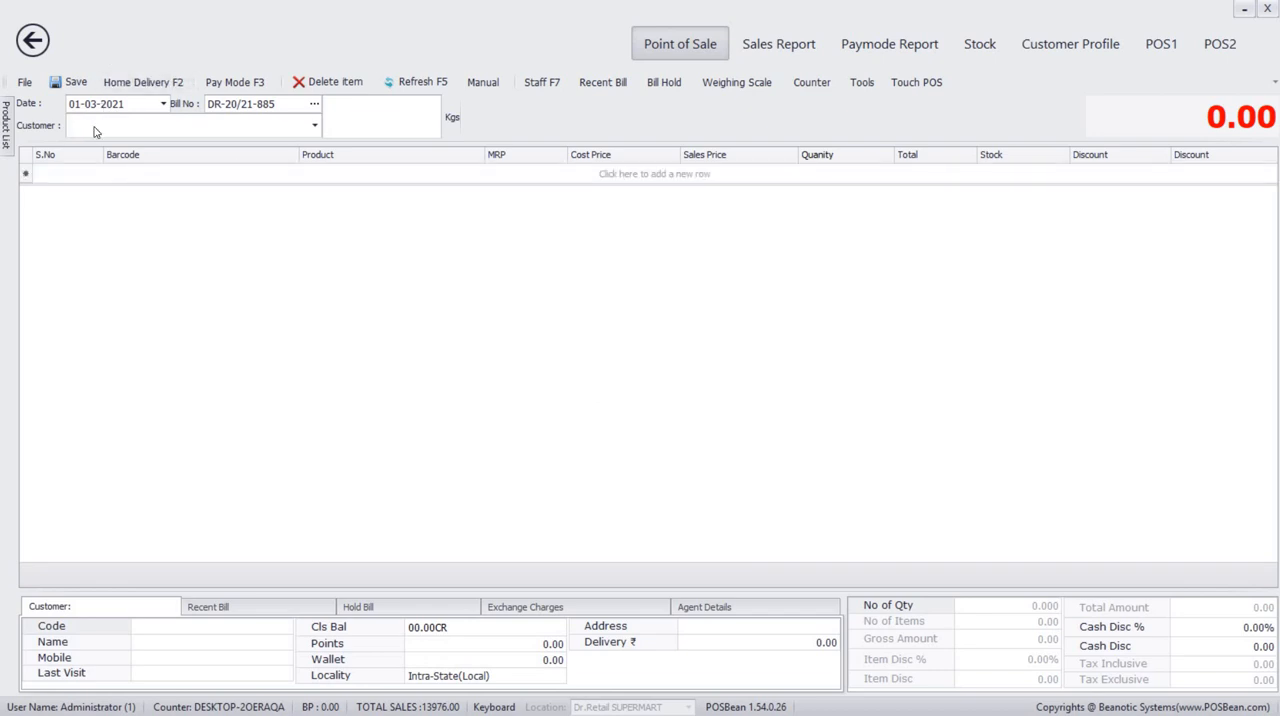
type("+")
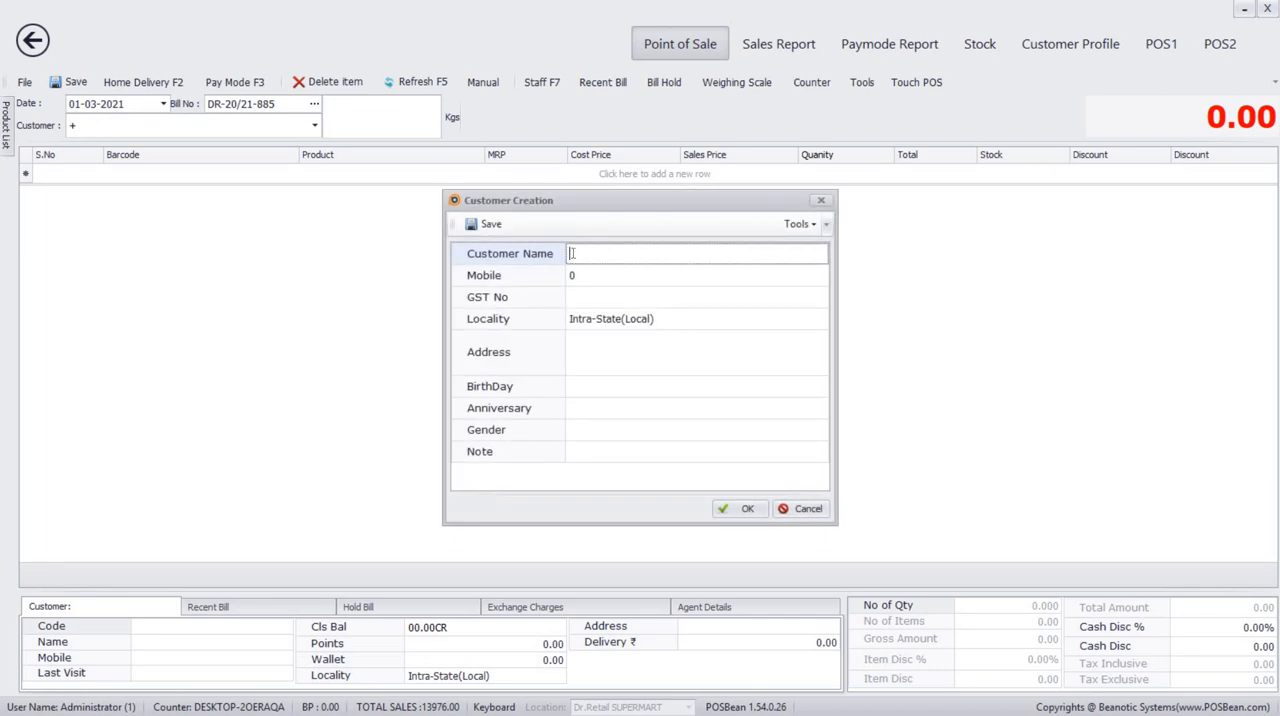
type("lak")
left_click(578, 279)
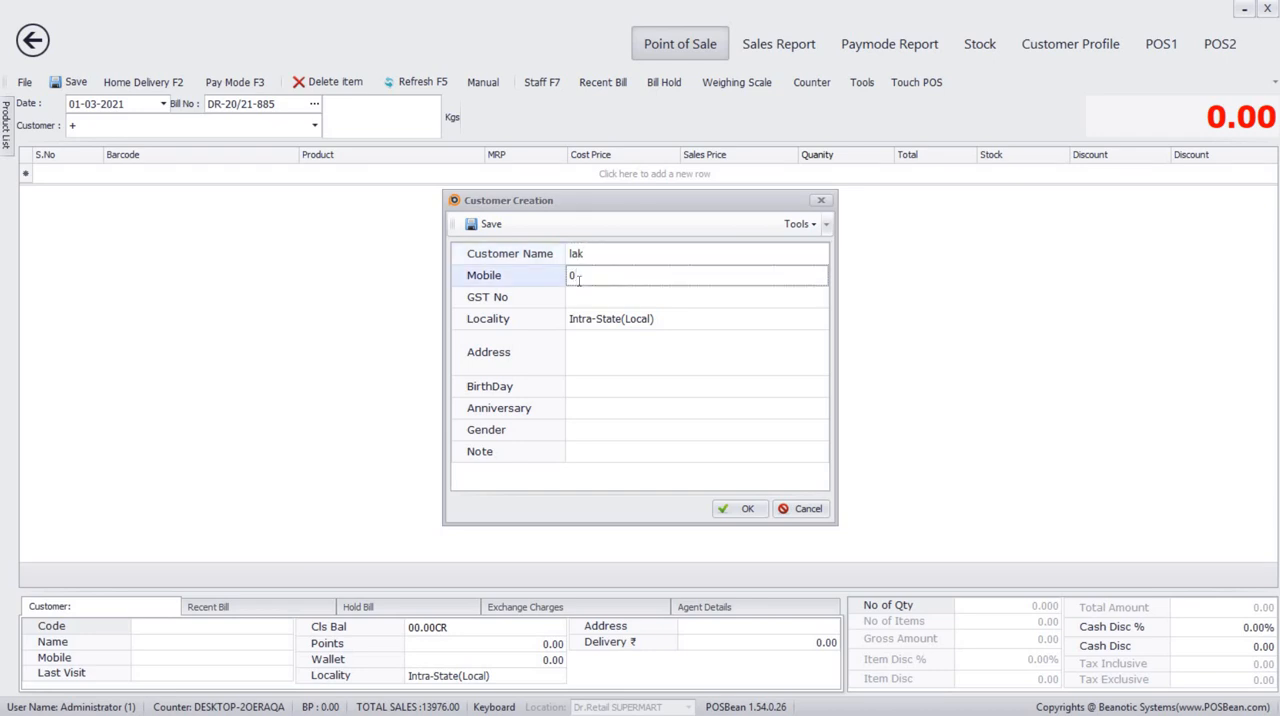
left_click(742, 512)
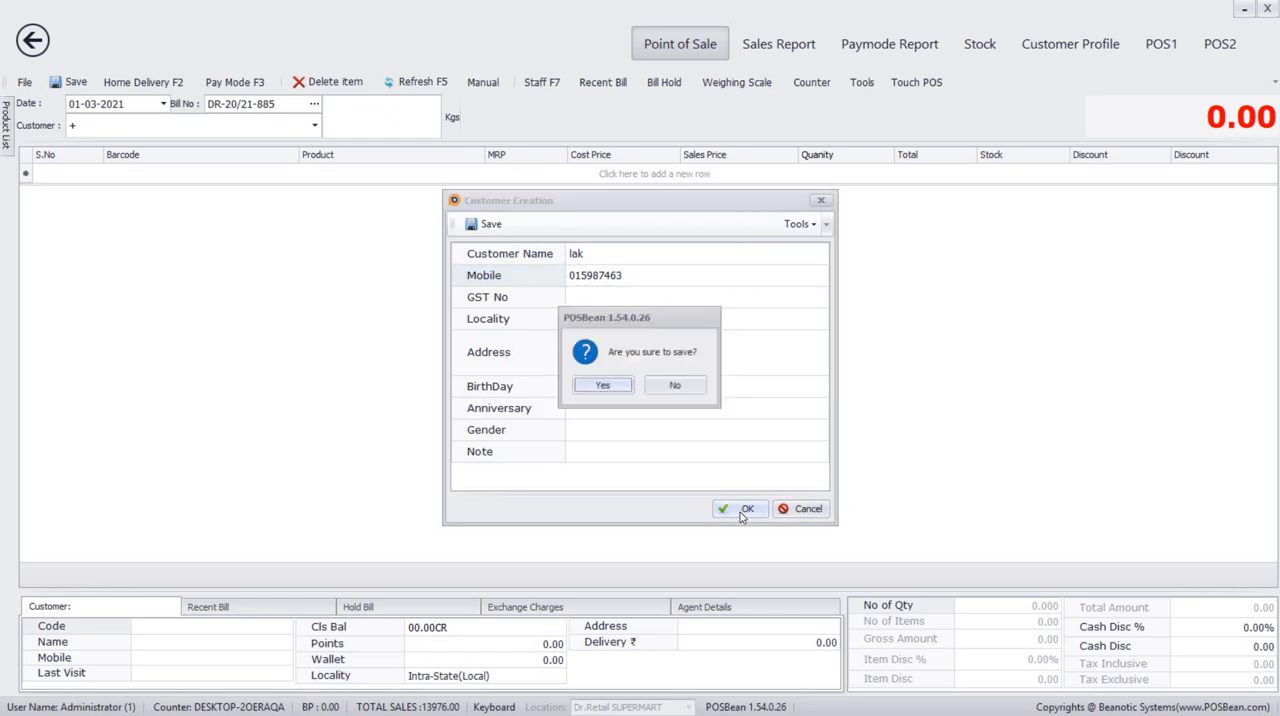
left_click(606, 386)
left_click(648, 389)
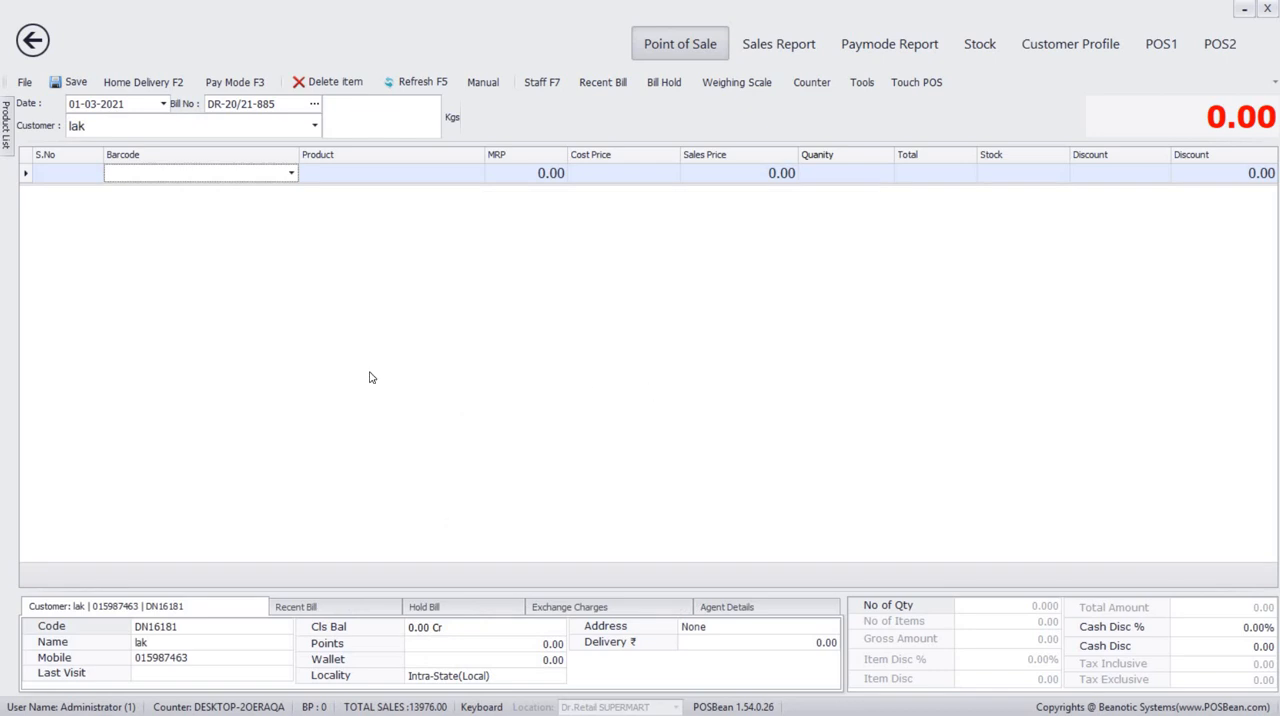
Add Chana bhujiya 150g (FFSR0071) and Eaglebroom95 (jds01000) to the new customer's bill.
left_click(199, 174)
type("f")
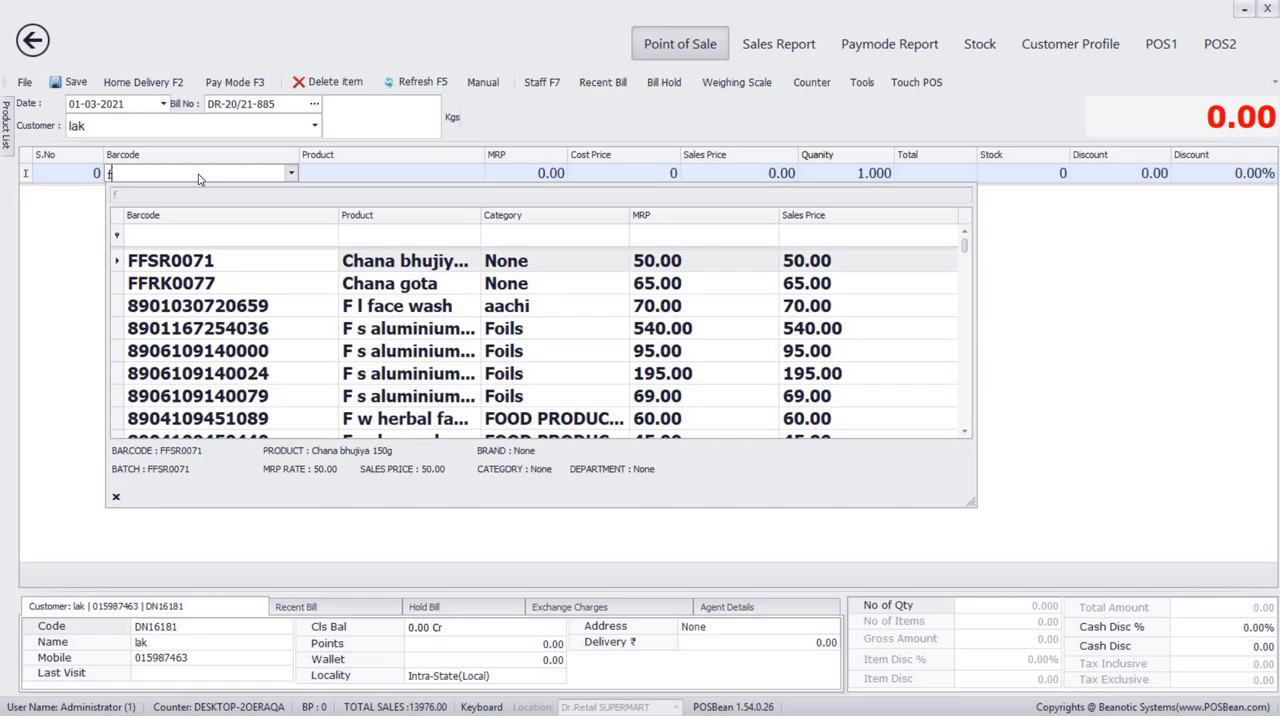
key("Return")
type("j")
key("Return")
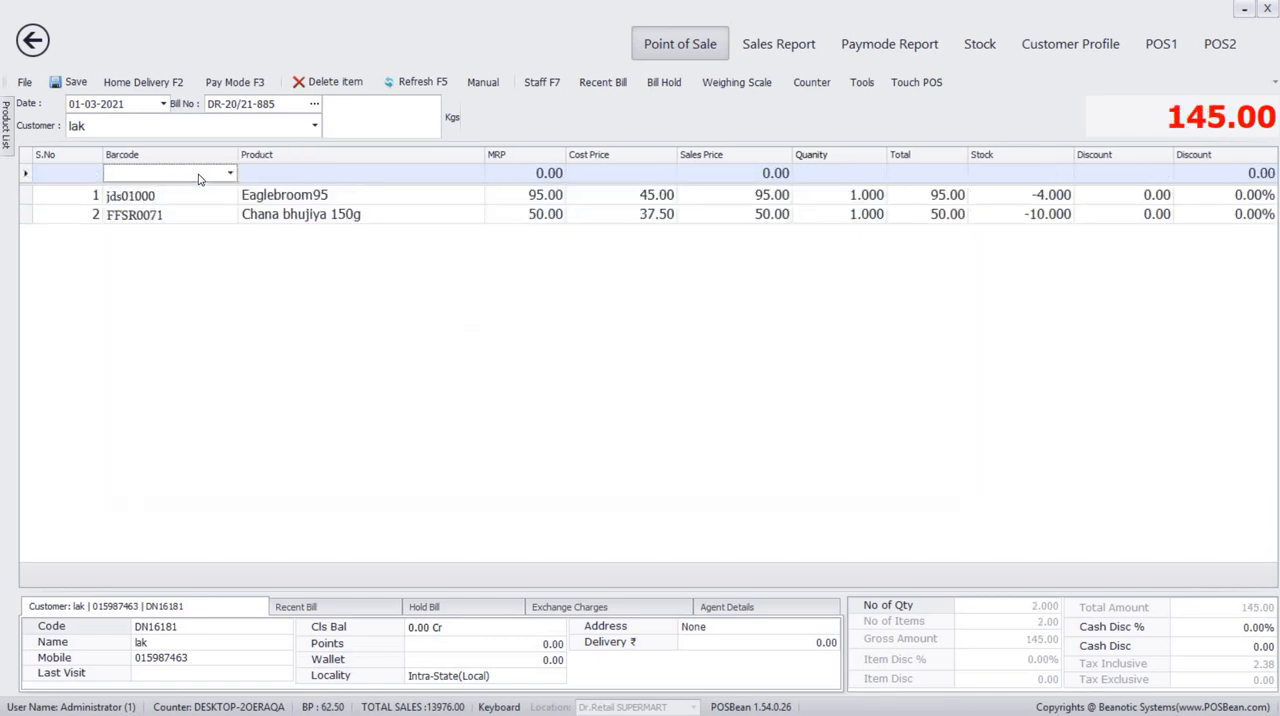
Save the bill with a given amount of 145 and choose to print it.
key("ctrl+s")
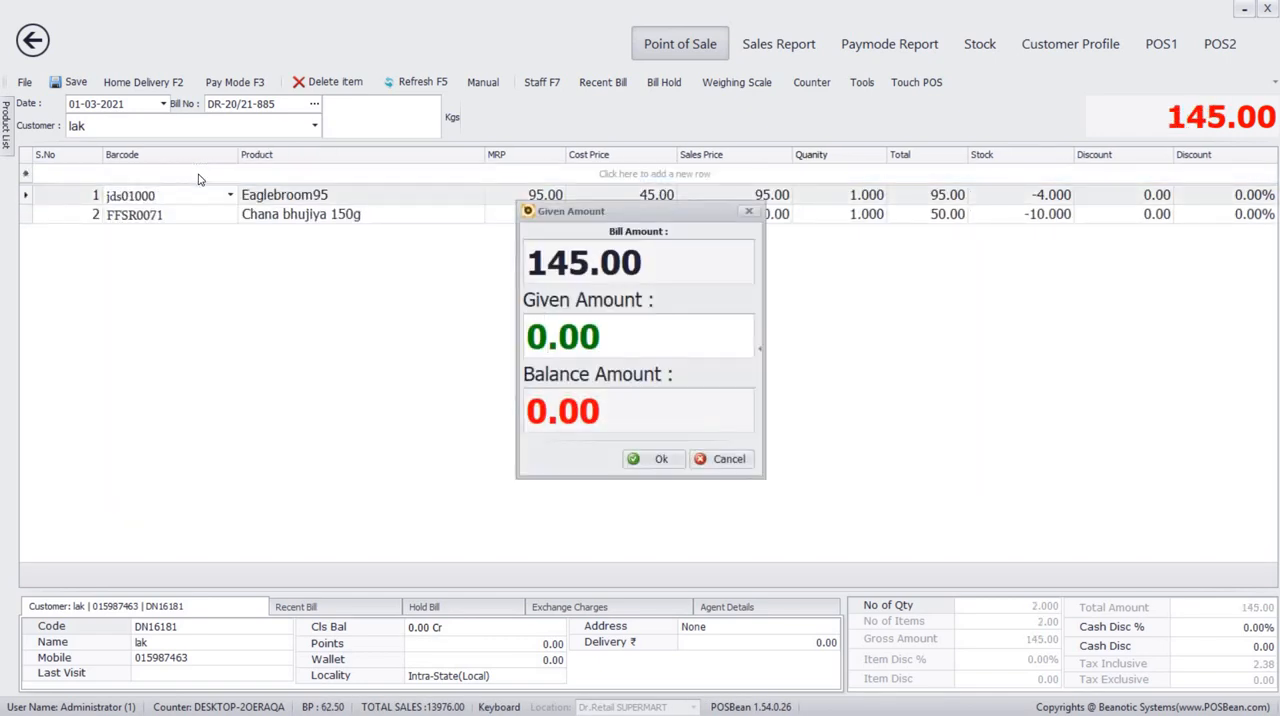
type("145")
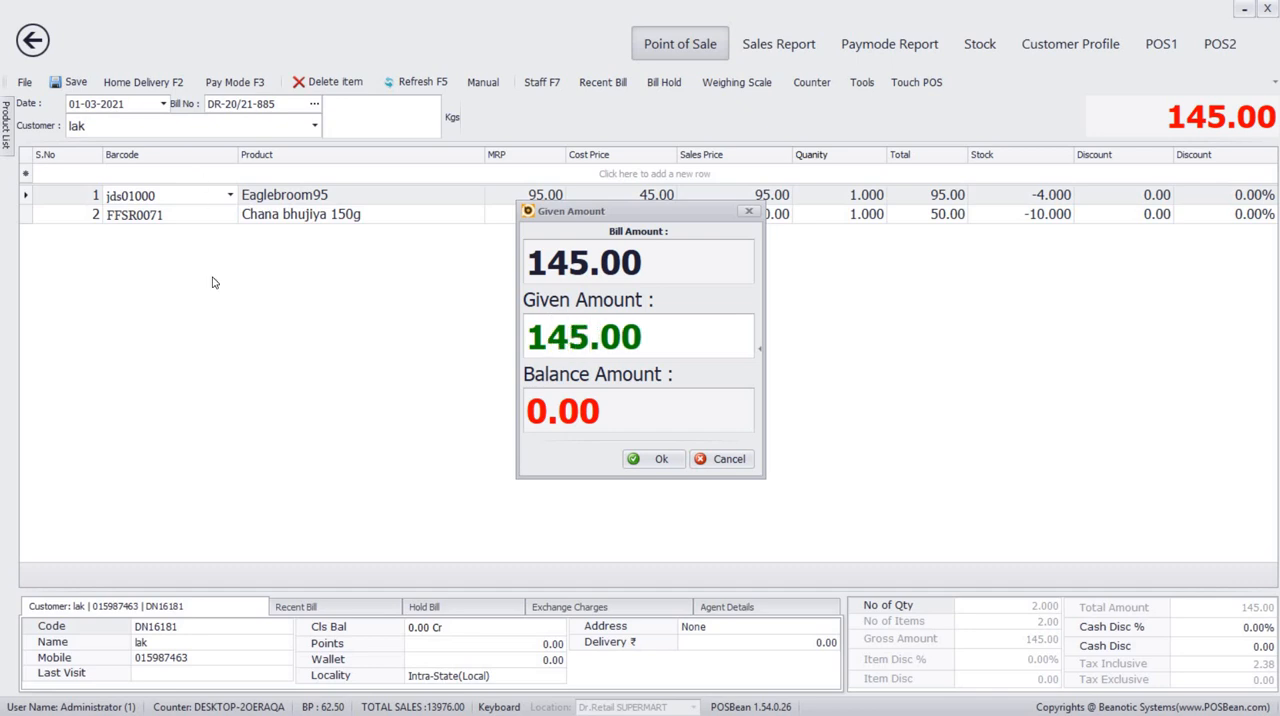
left_click(662, 459)
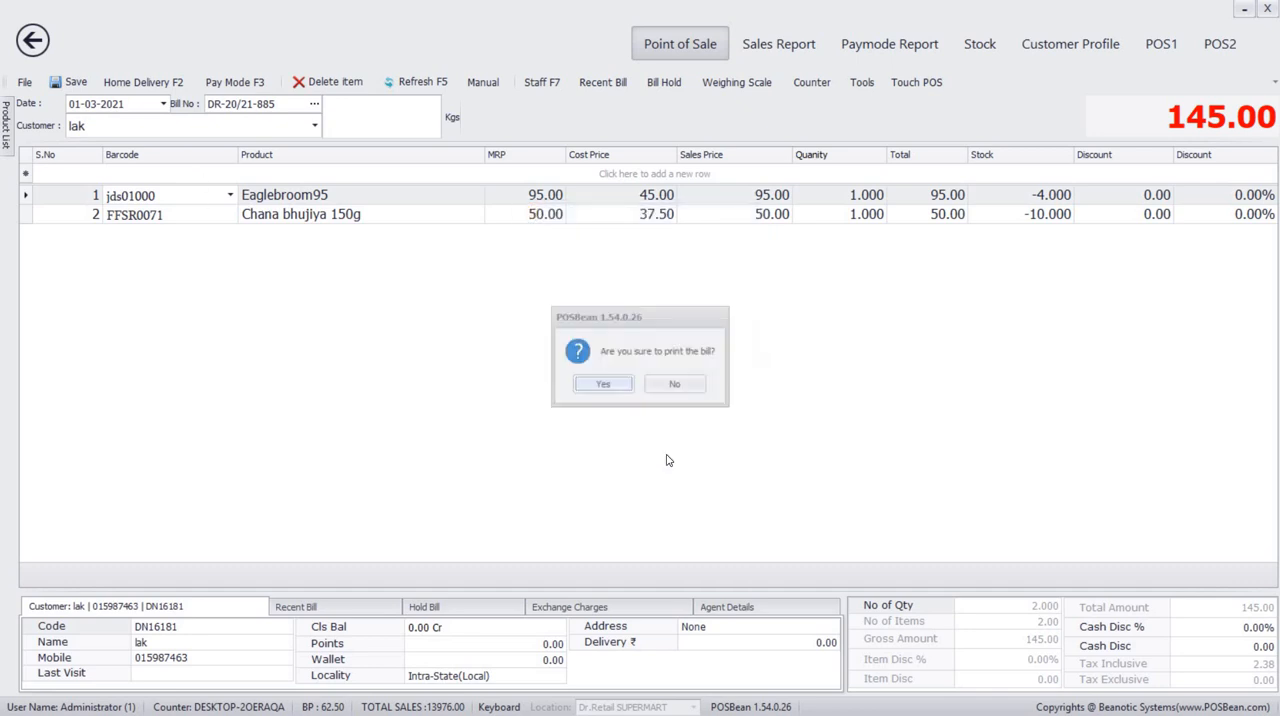
left_click(604, 385)
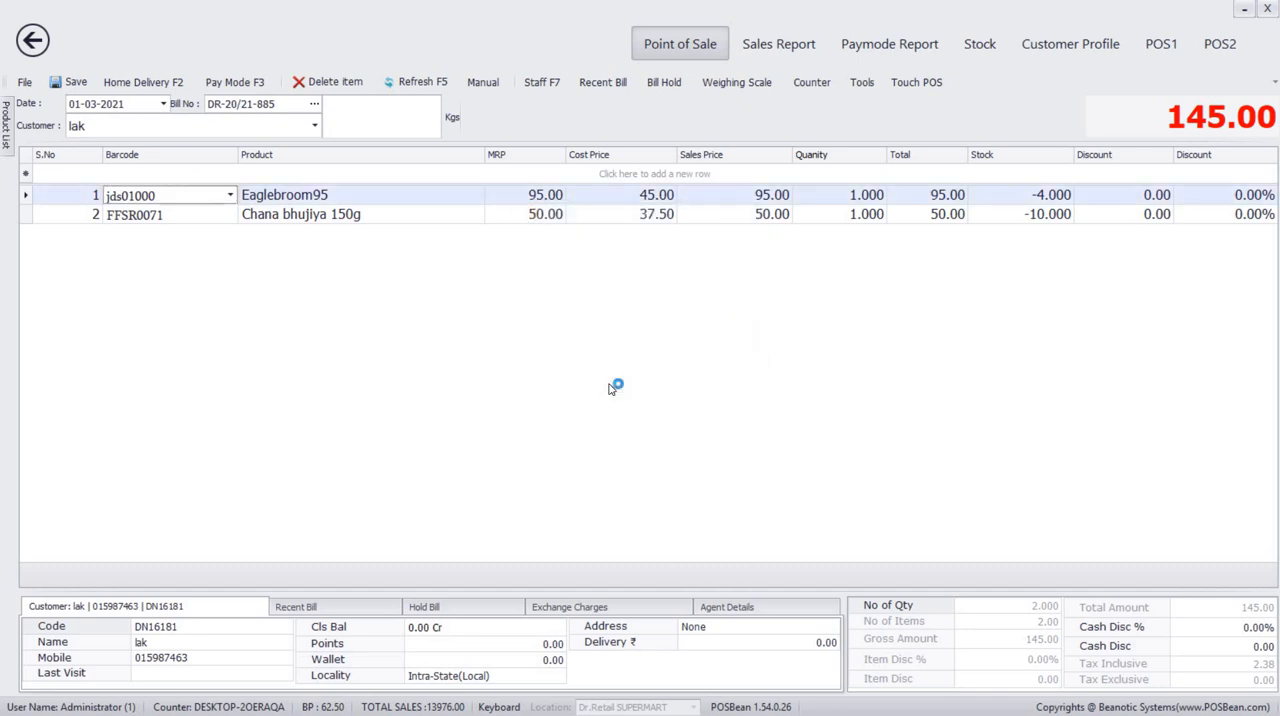
left_click(645, 386)
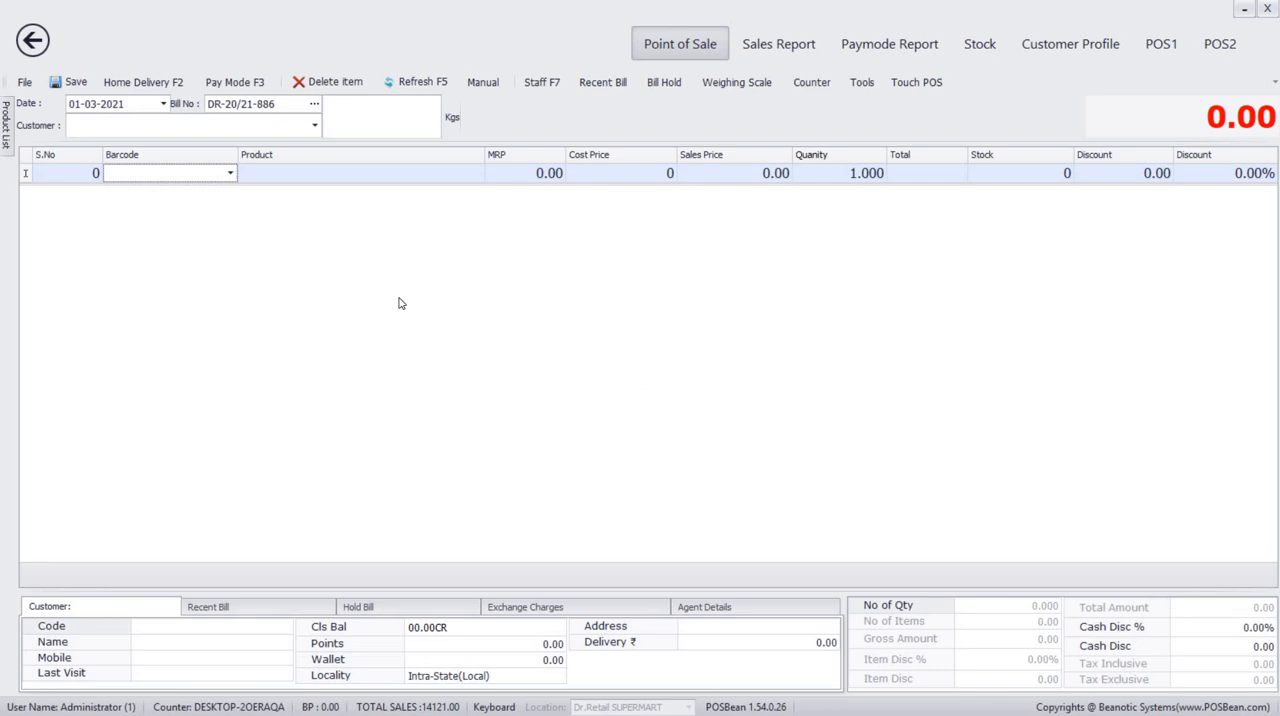
Find the newly created customer by name and assign that customer to the next bill.
left_click(83, 128)
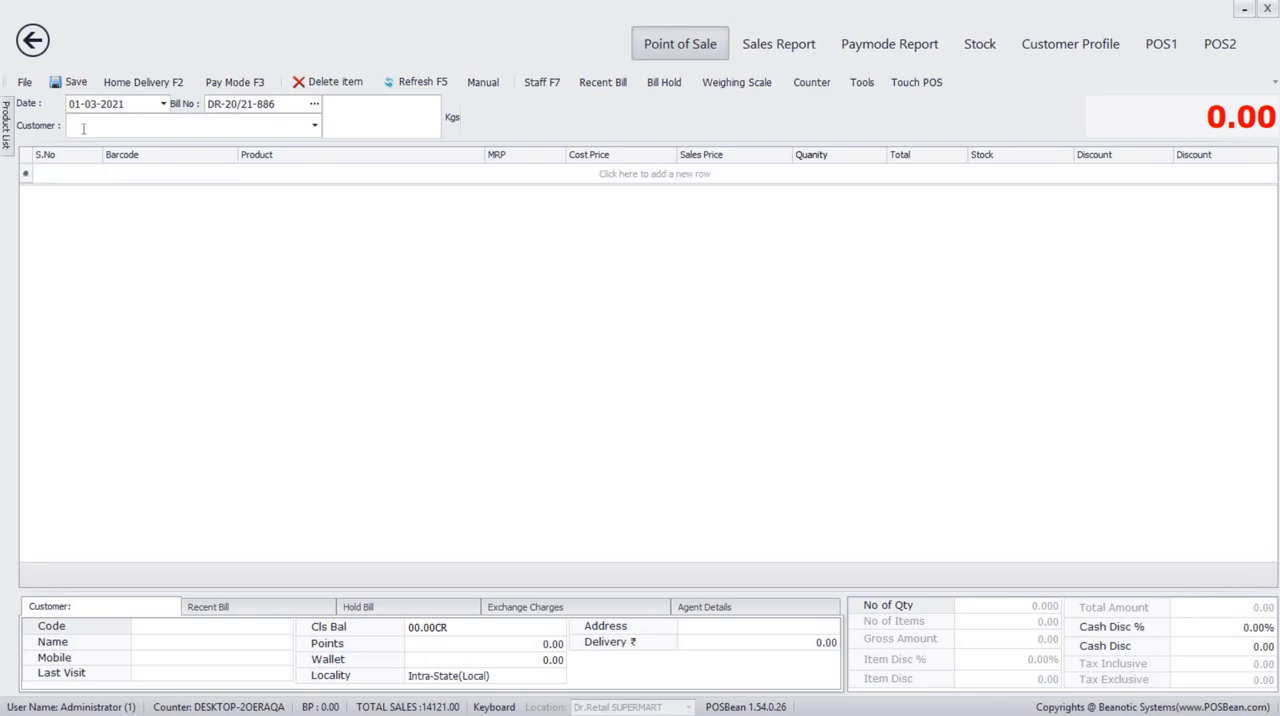
type("lak")
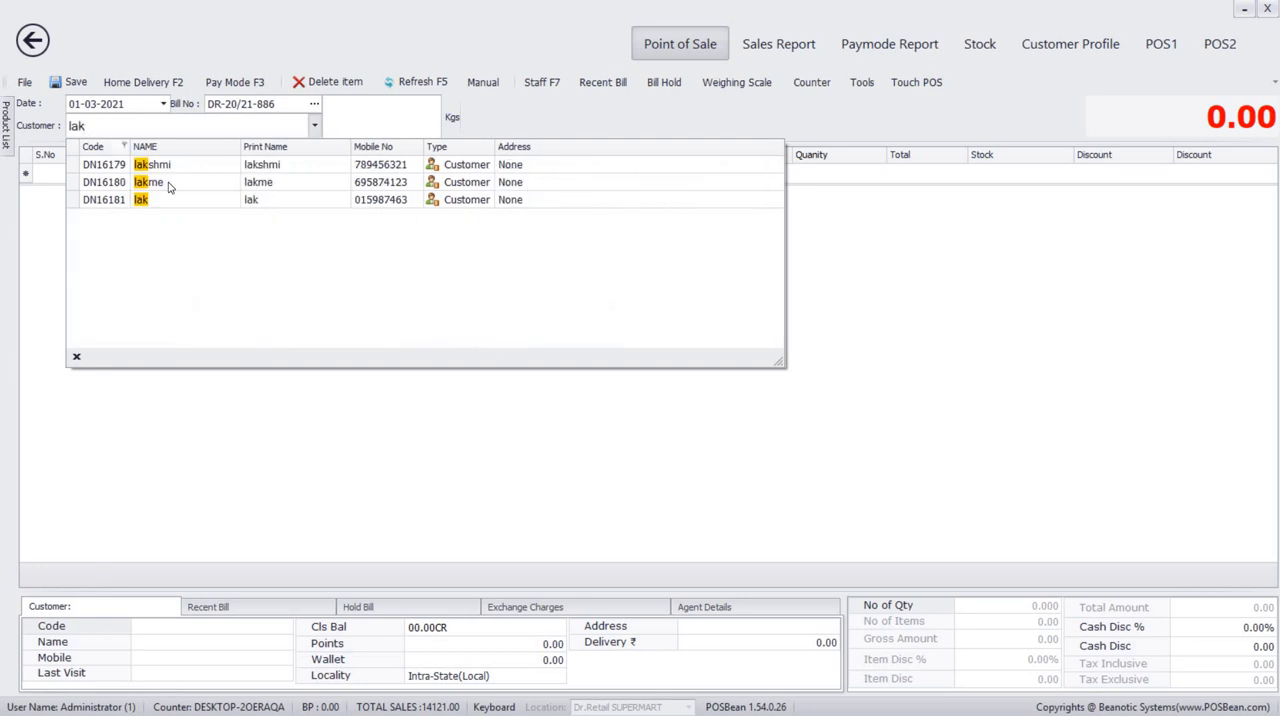
left_click(170, 199)
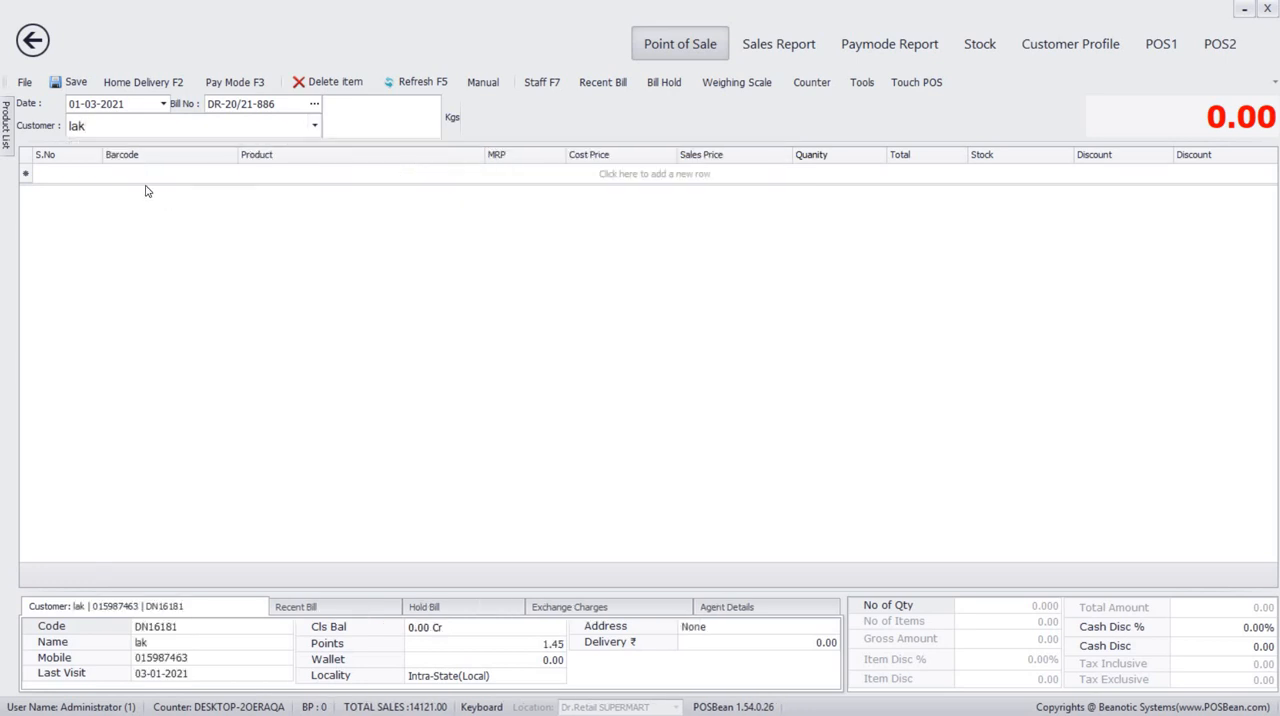
Add Cello laundry basket 1 (LAUNDRY 1) and Eaglebroom95 (jds01000) to the customer's bill.
left_click(151, 174)
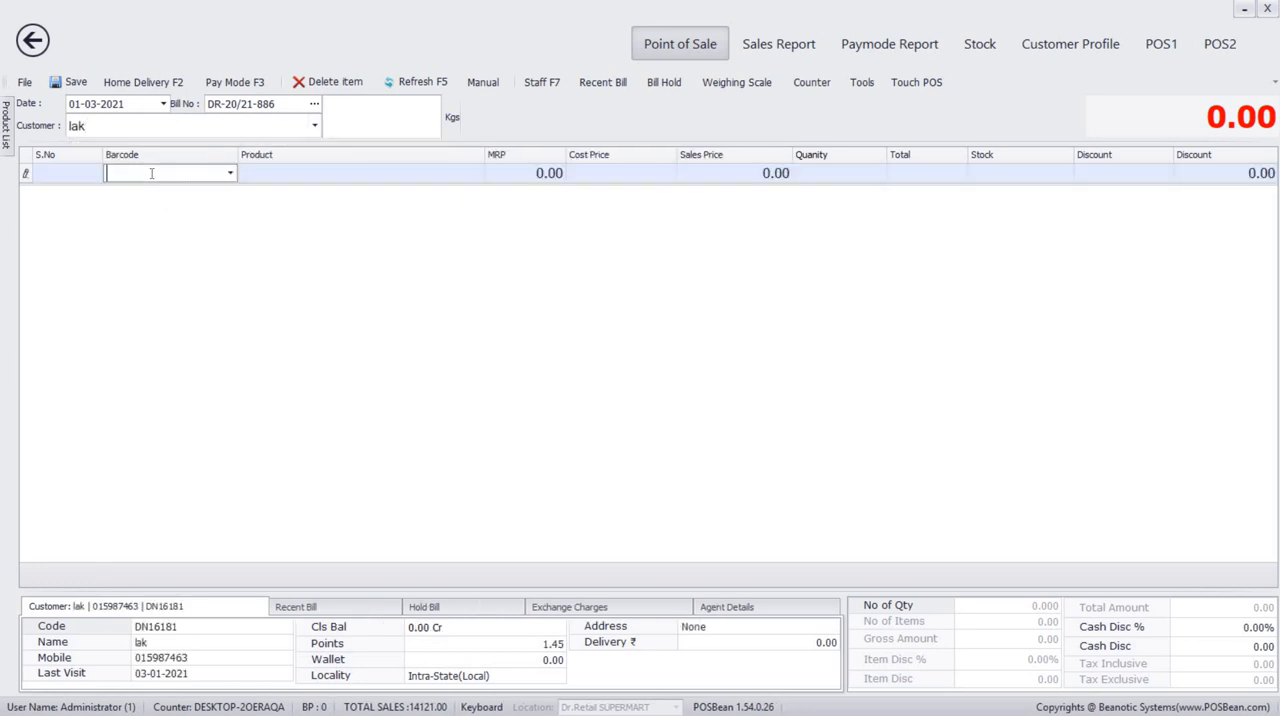
type("l")
key("Return")
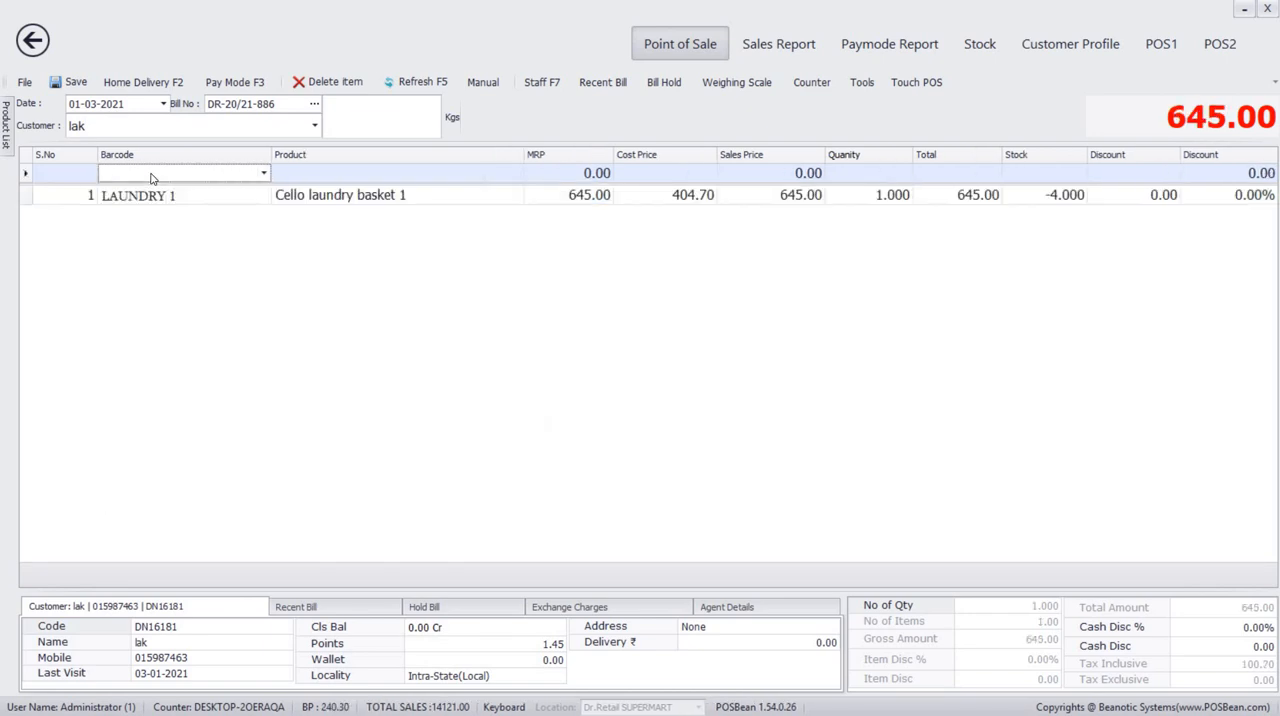
type("j")
key("Return")
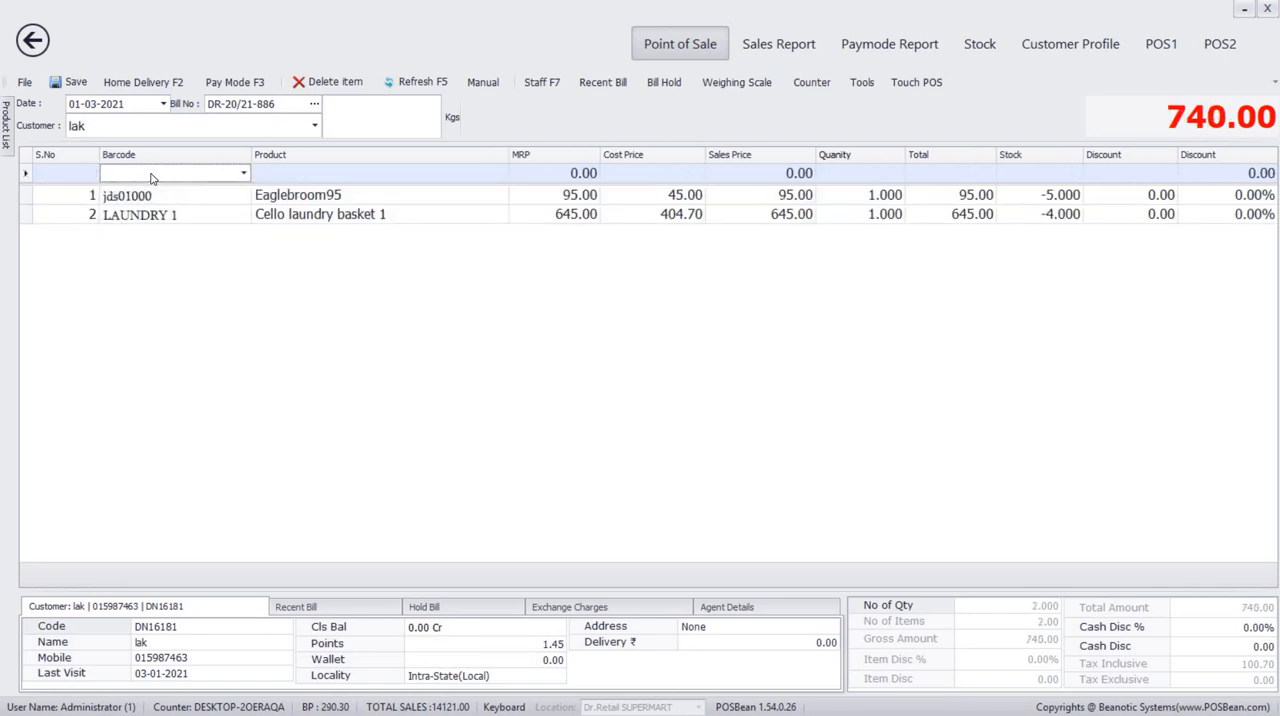
Settle the bill with a Credit amount of 740, accept the credit payment and decline printing it.
key("F3")
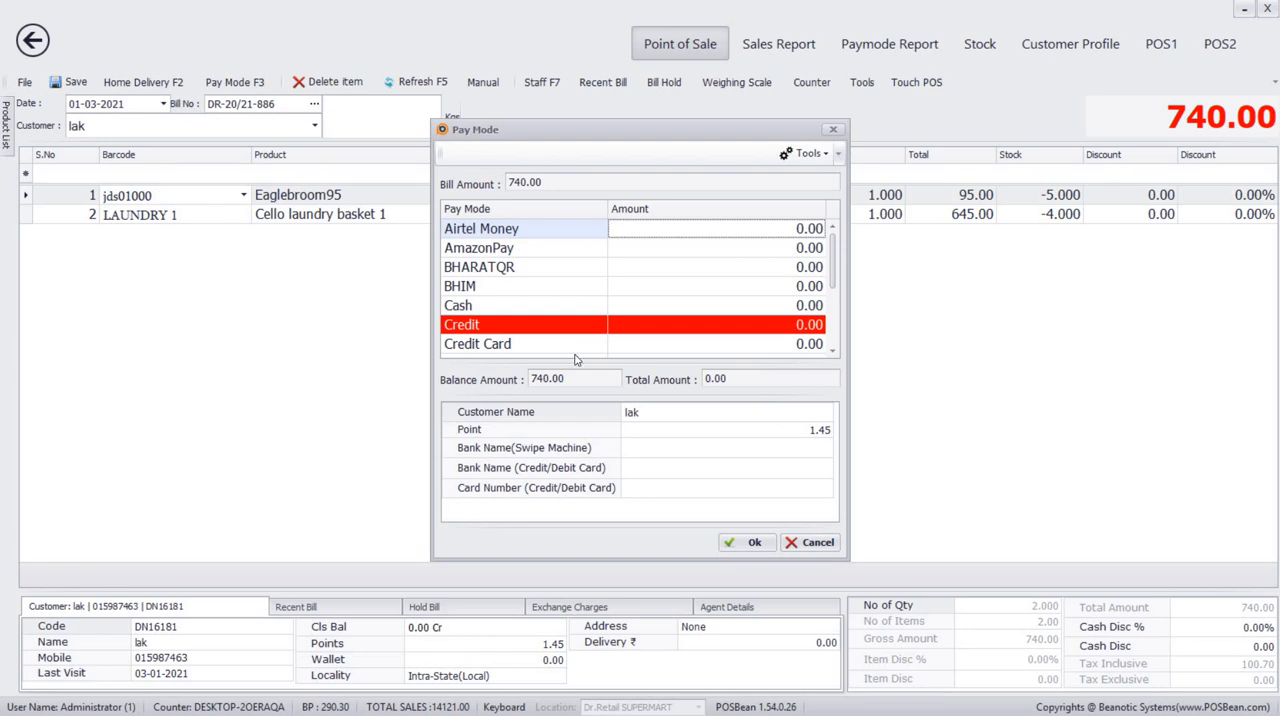
left_click(810, 324)
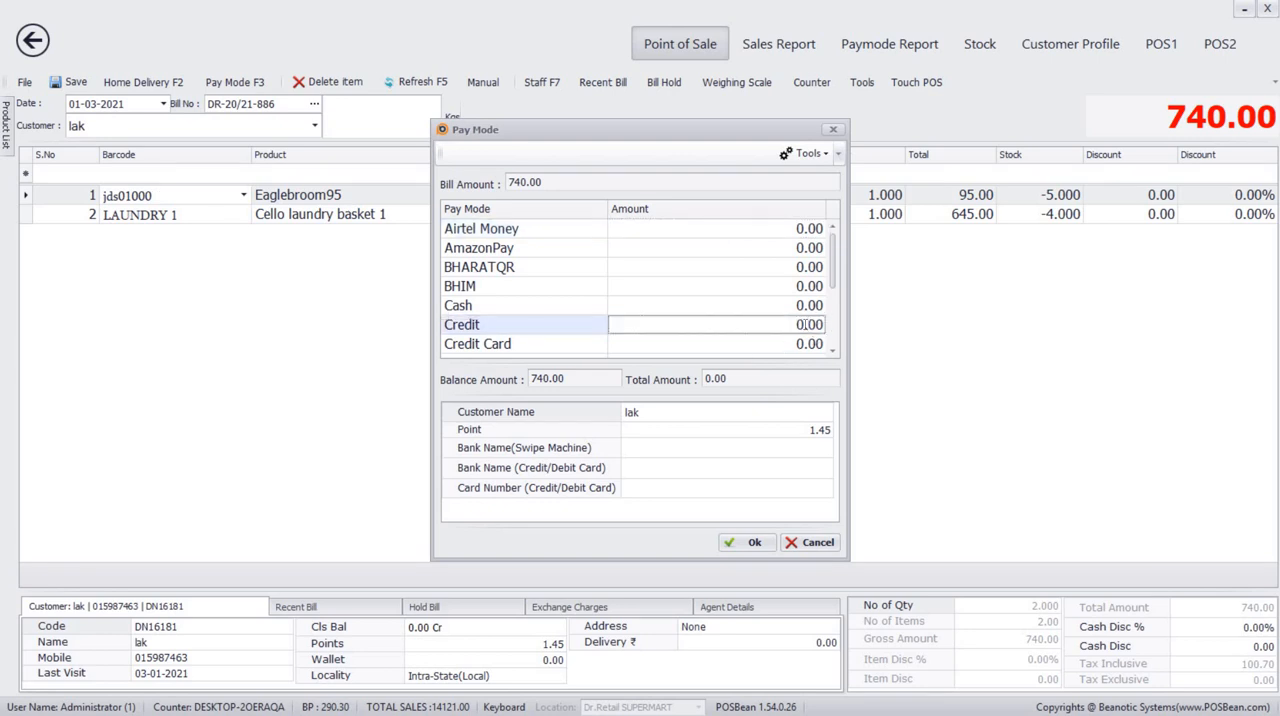
type("740")
left_click(755, 545)
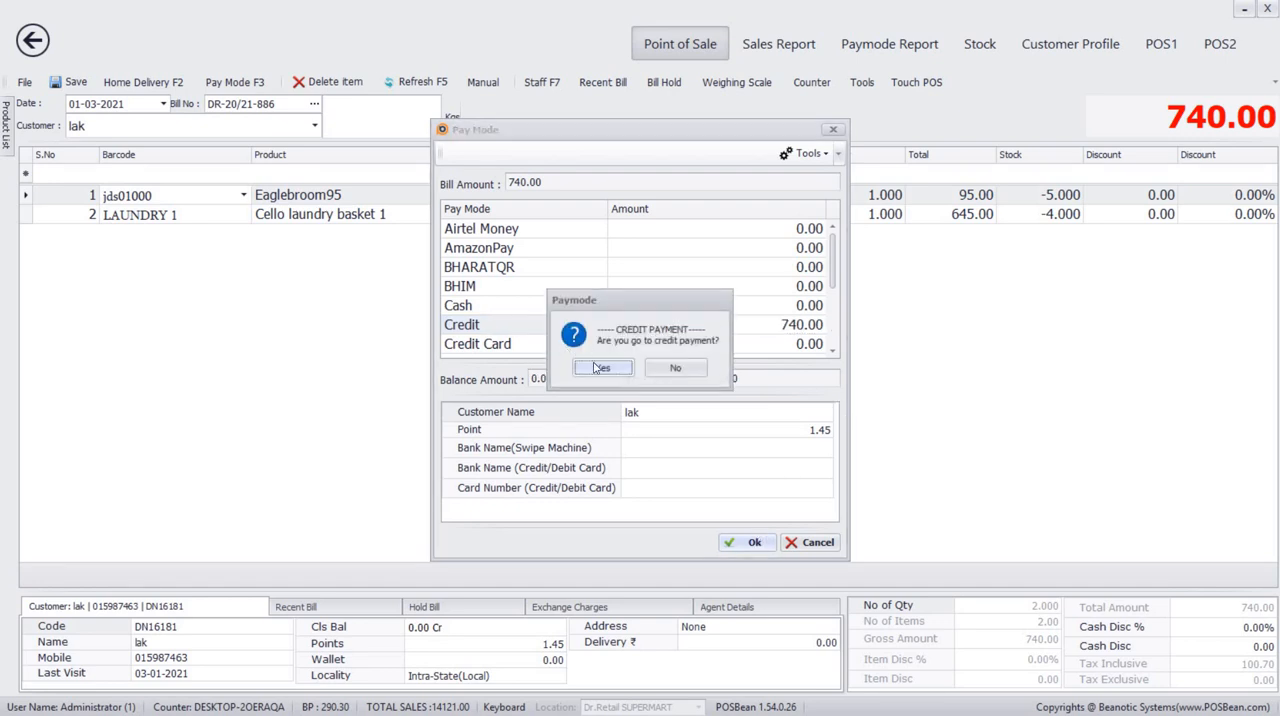
left_click(601, 368)
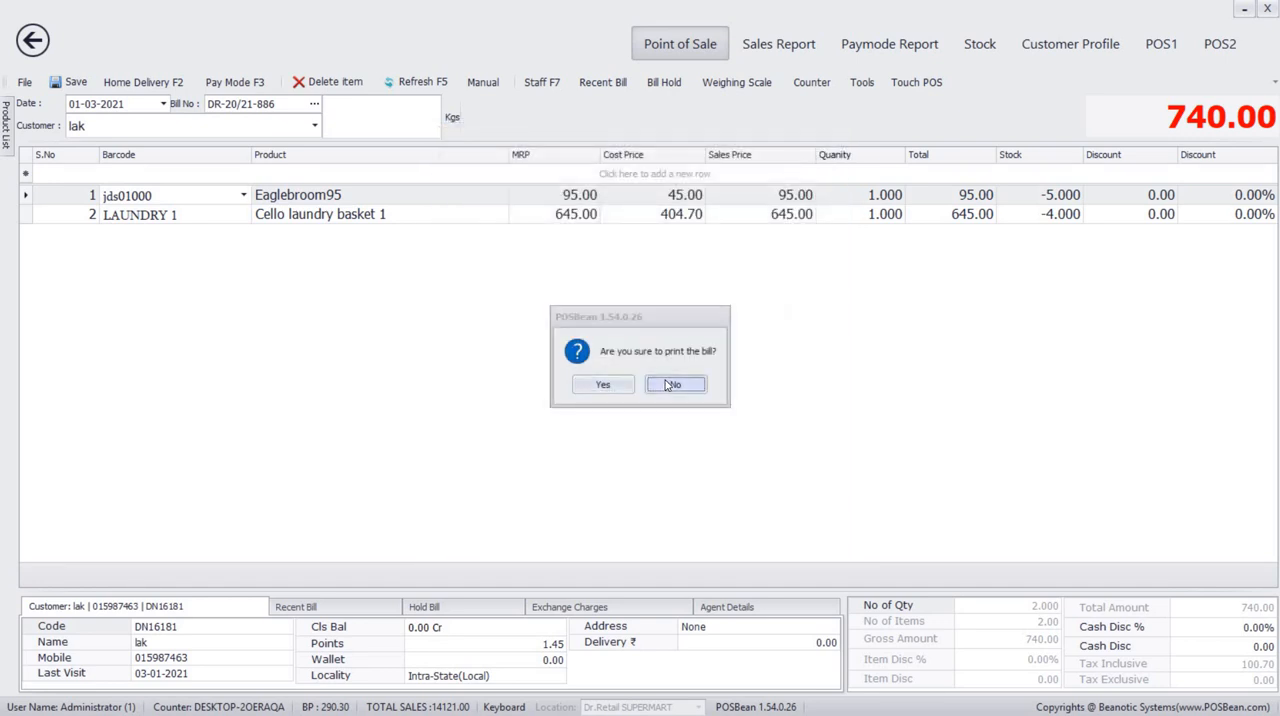
left_click(669, 385)
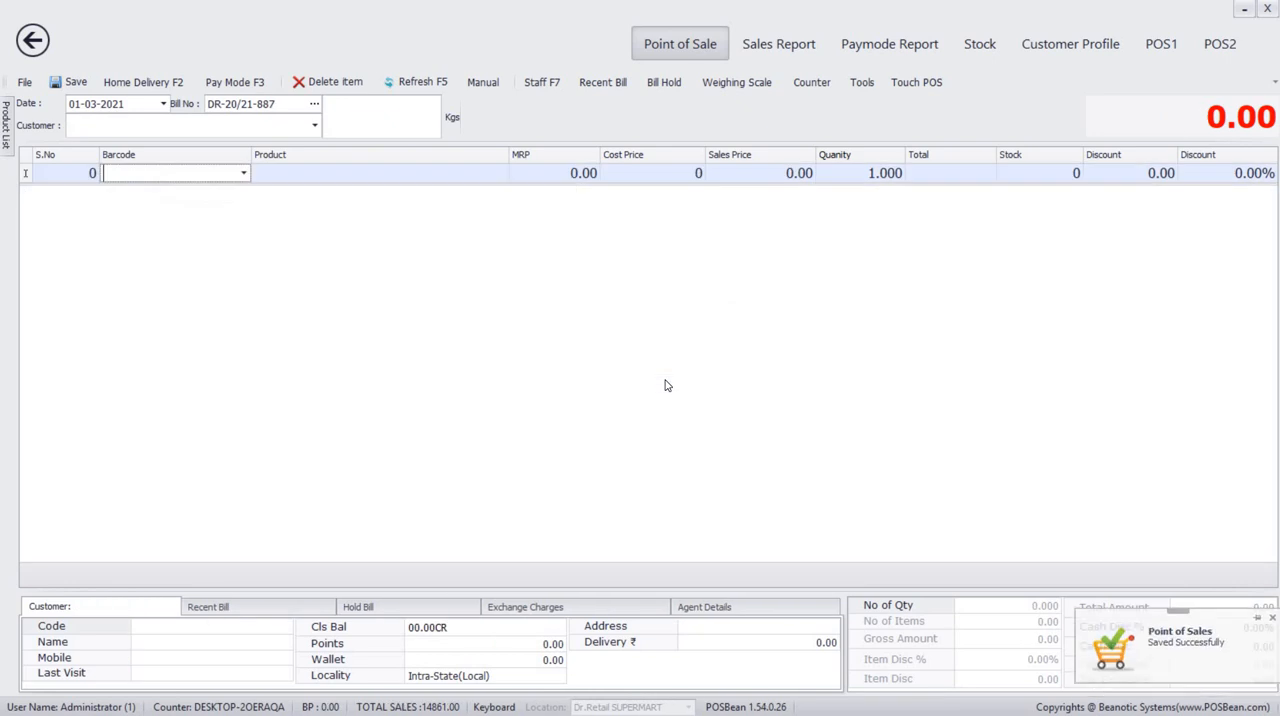
Select the same customer for the next bill and open a receipt entry from the customer's closing balance.
left_click(83, 127)
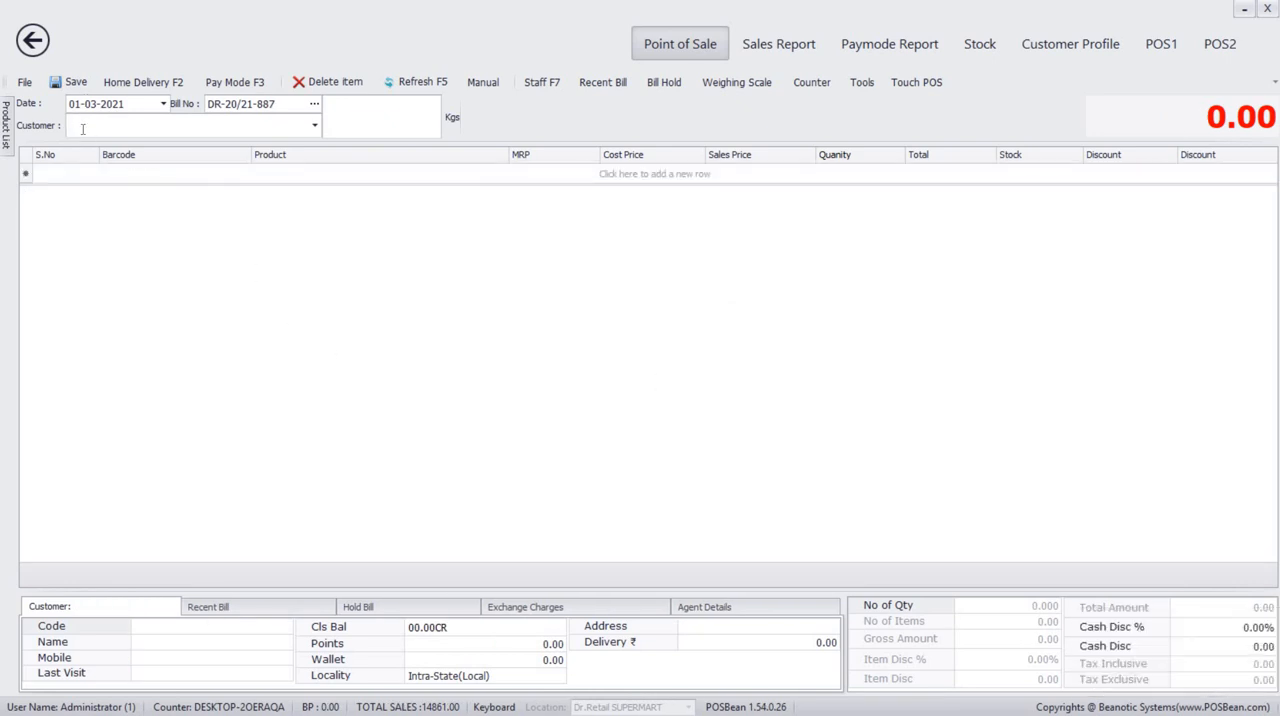
type("lak")
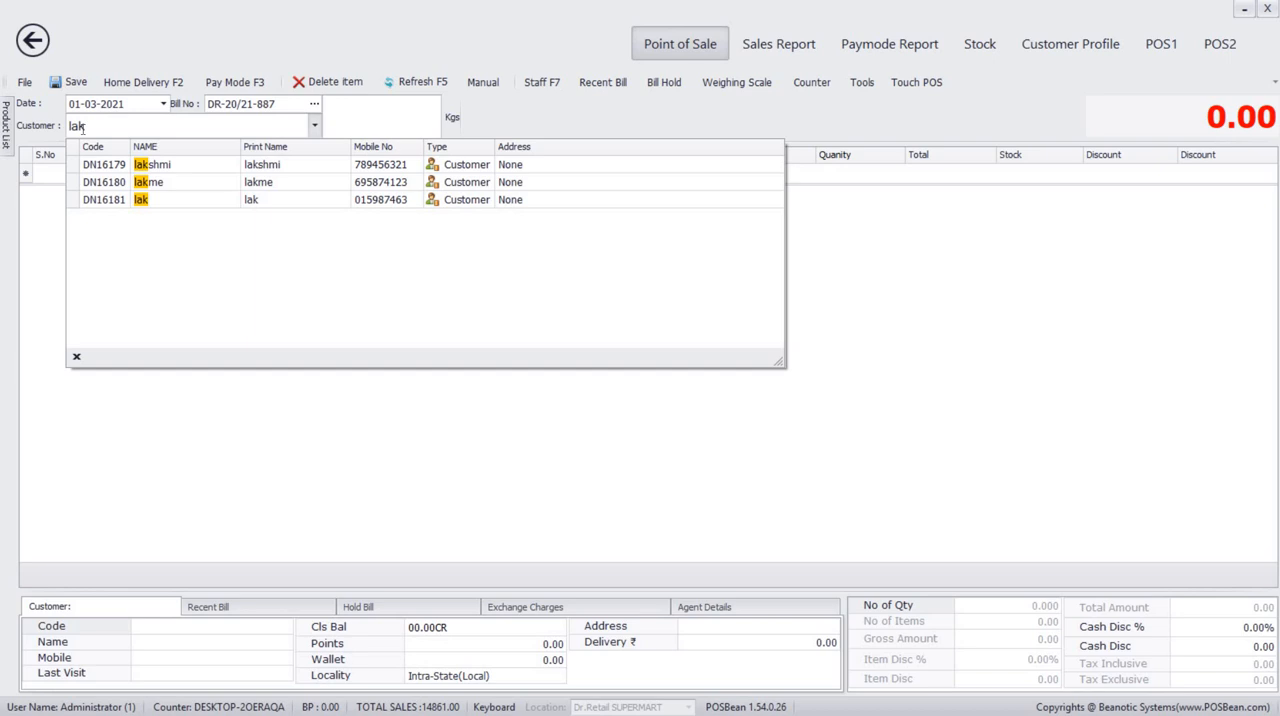
left_click(149, 199)
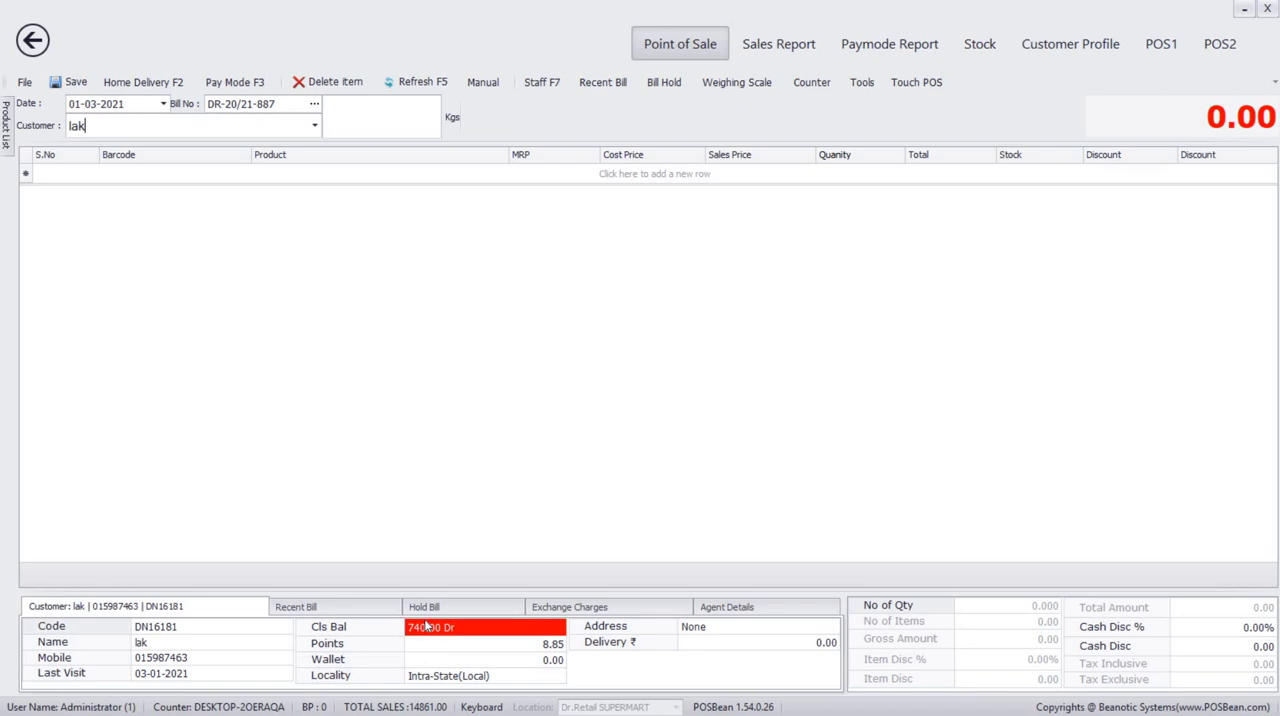
left_click(427, 626)
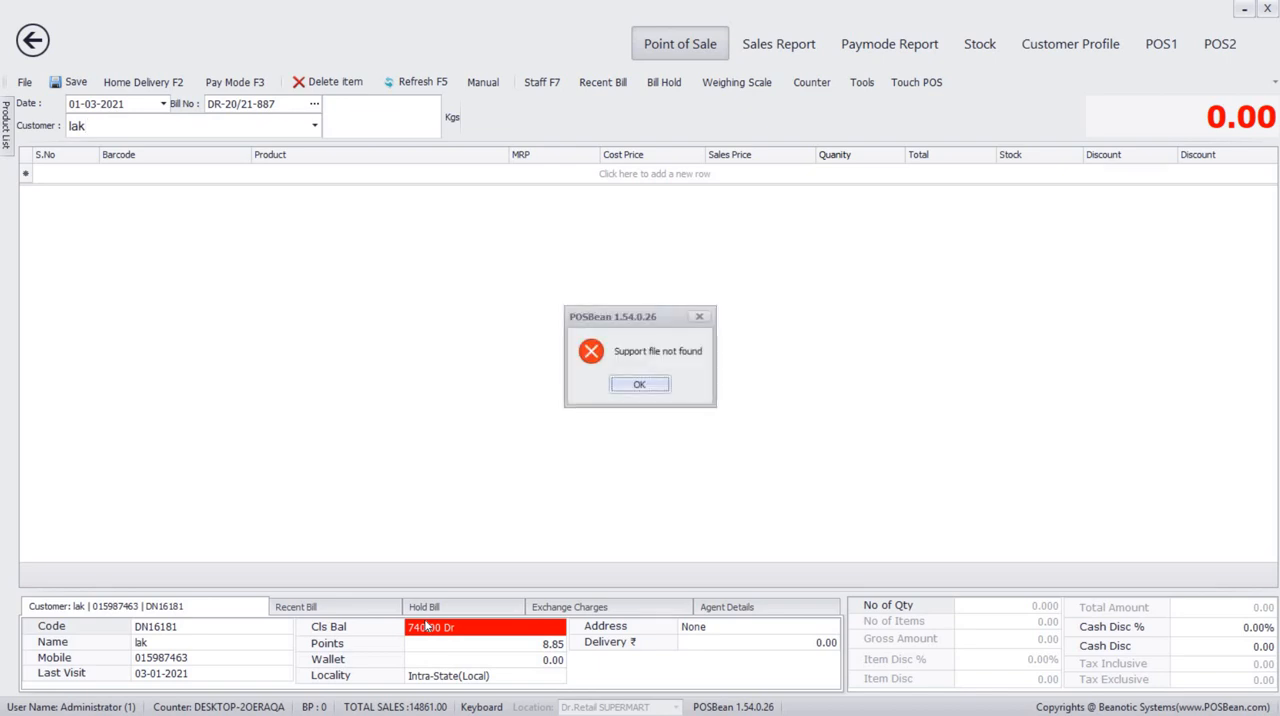
left_click(641, 386)
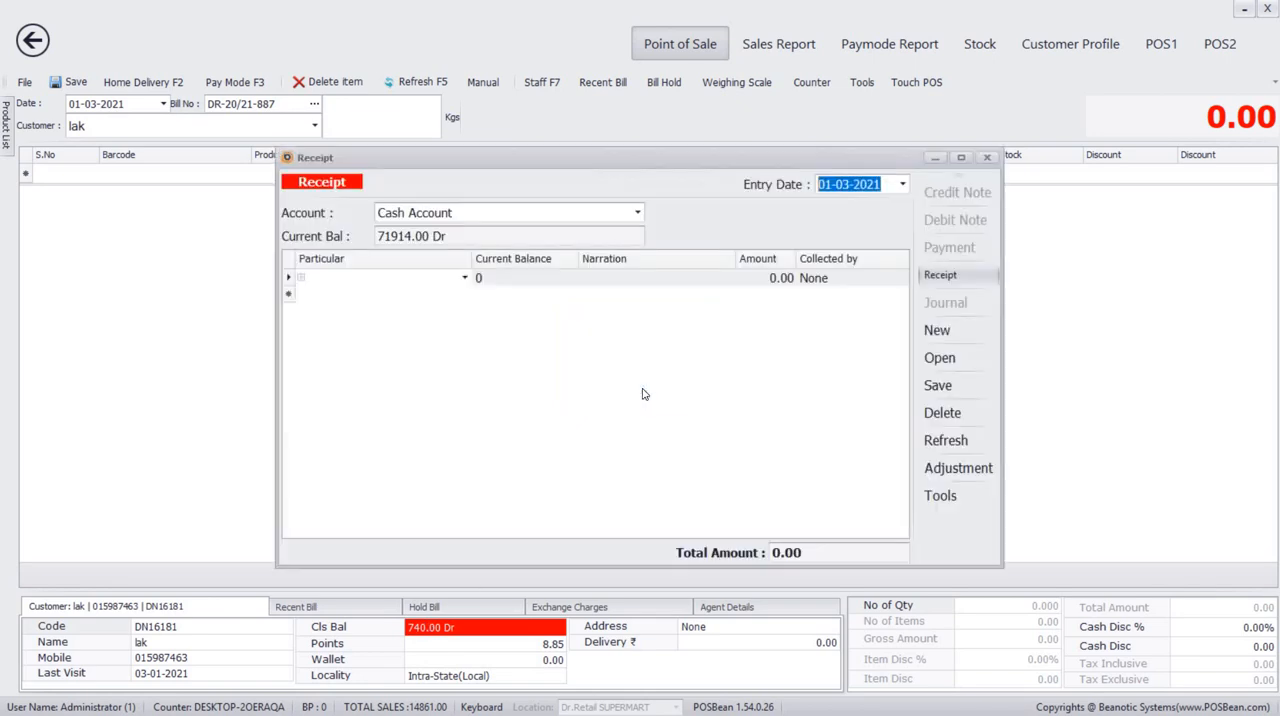
Set the billed customer as the receipt's particular and dismiss the bill details without choosing any bill.
left_click(464, 277)
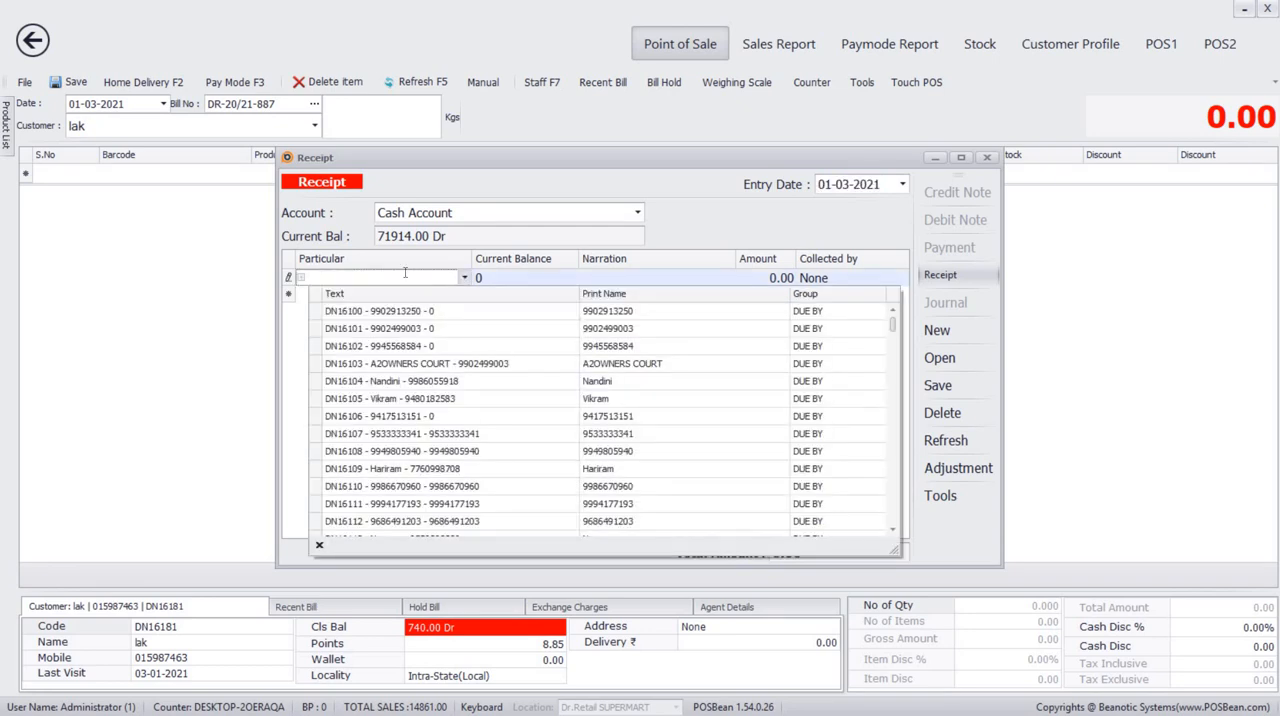
type("lak")
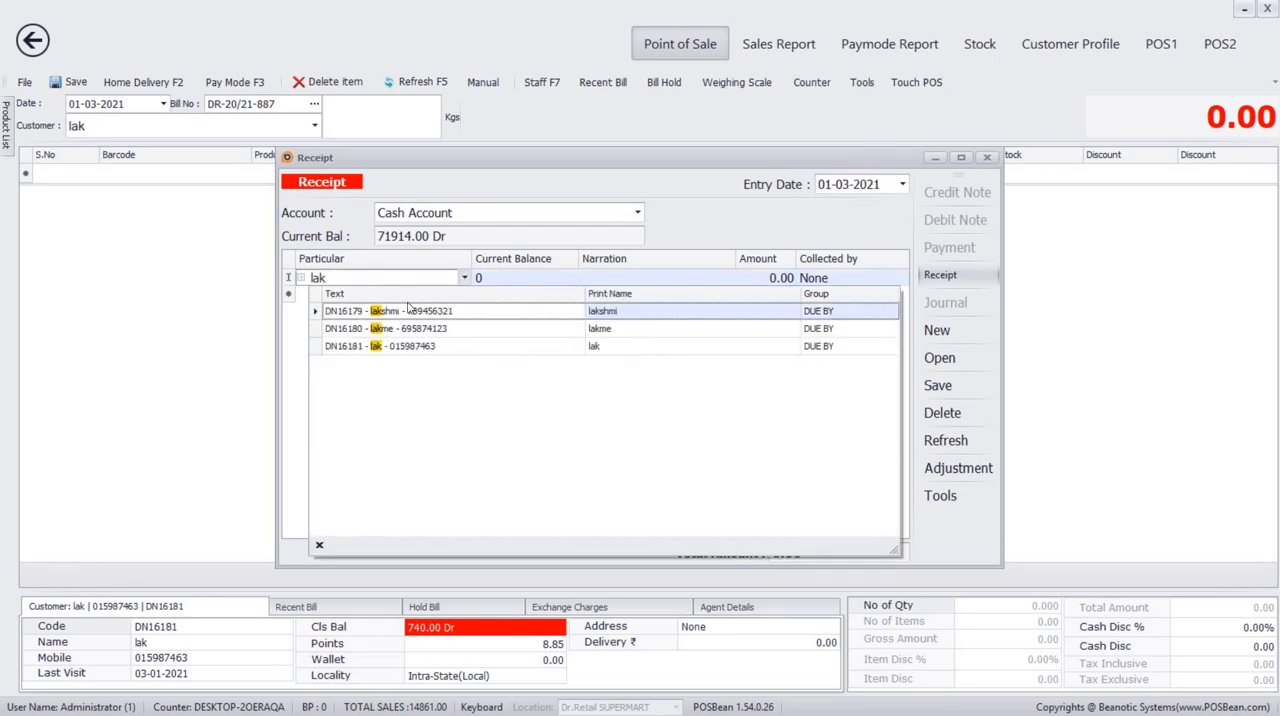
left_click(427, 346)
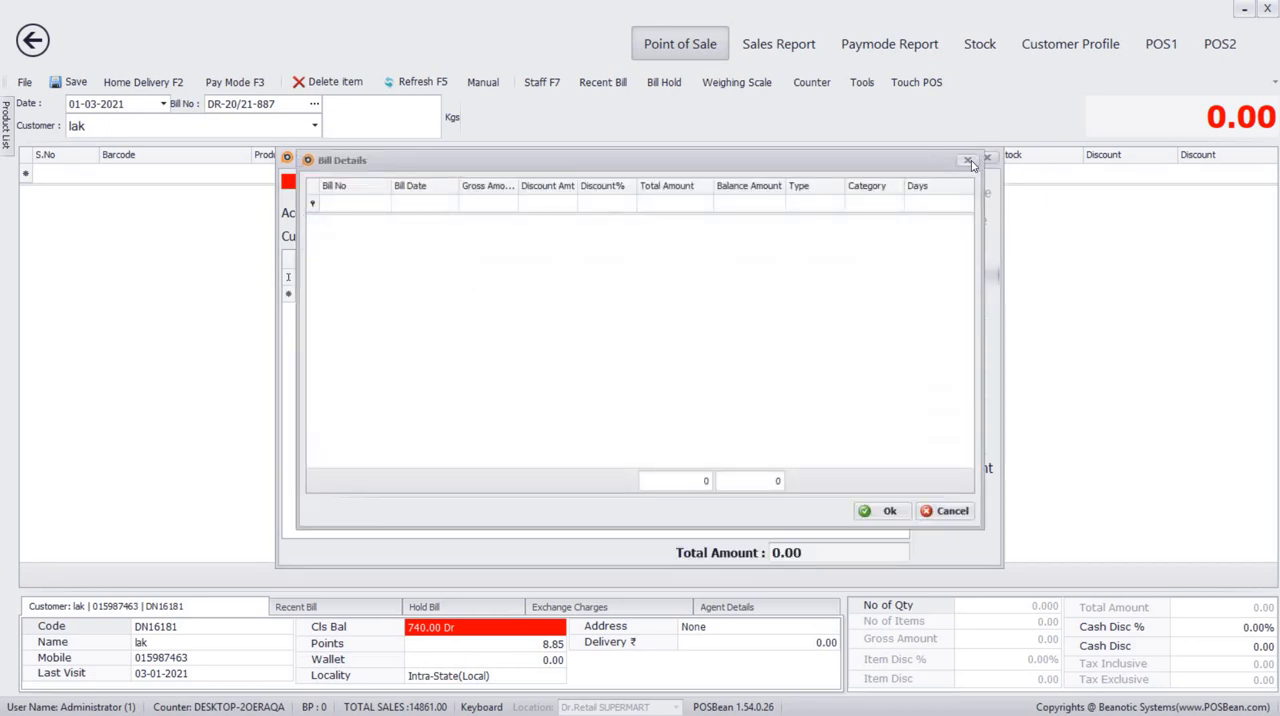
left_click(969, 158)
Fill in the receipt line with narration cash, amount 740 and the staff member listed below Administrator as collector.
left_click(614, 277)
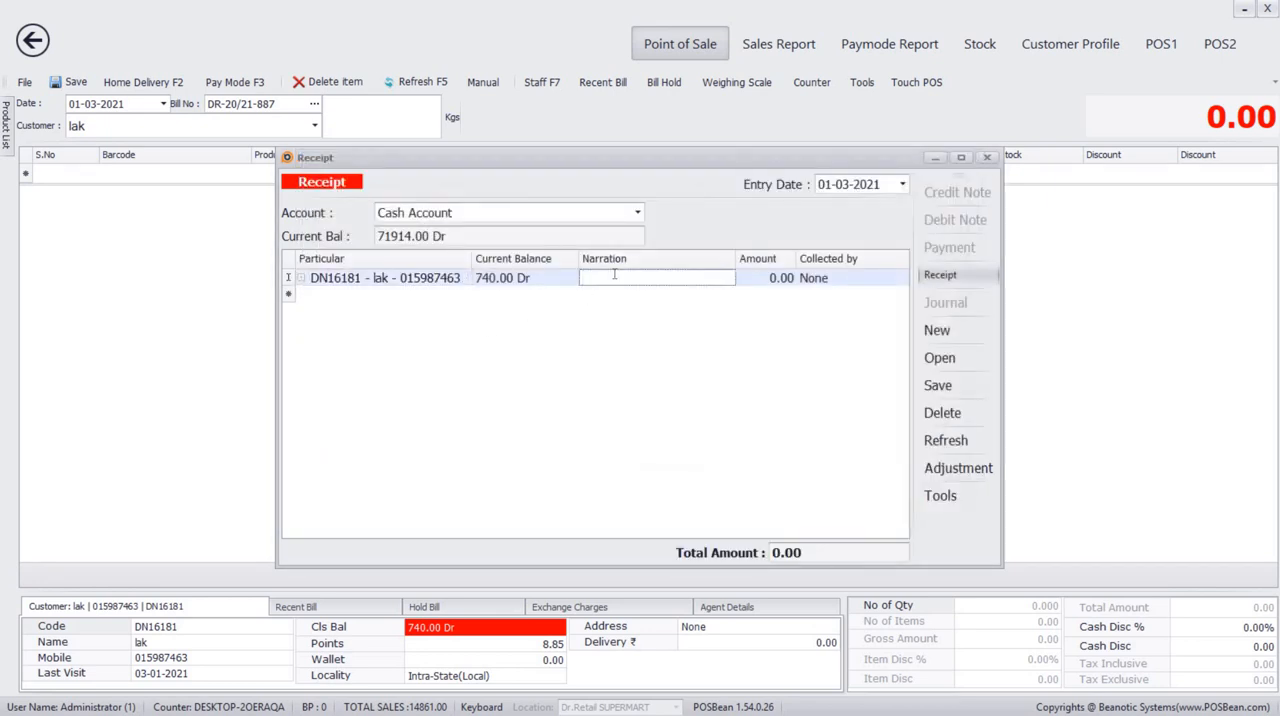
type("cash")
left_click(776, 278)
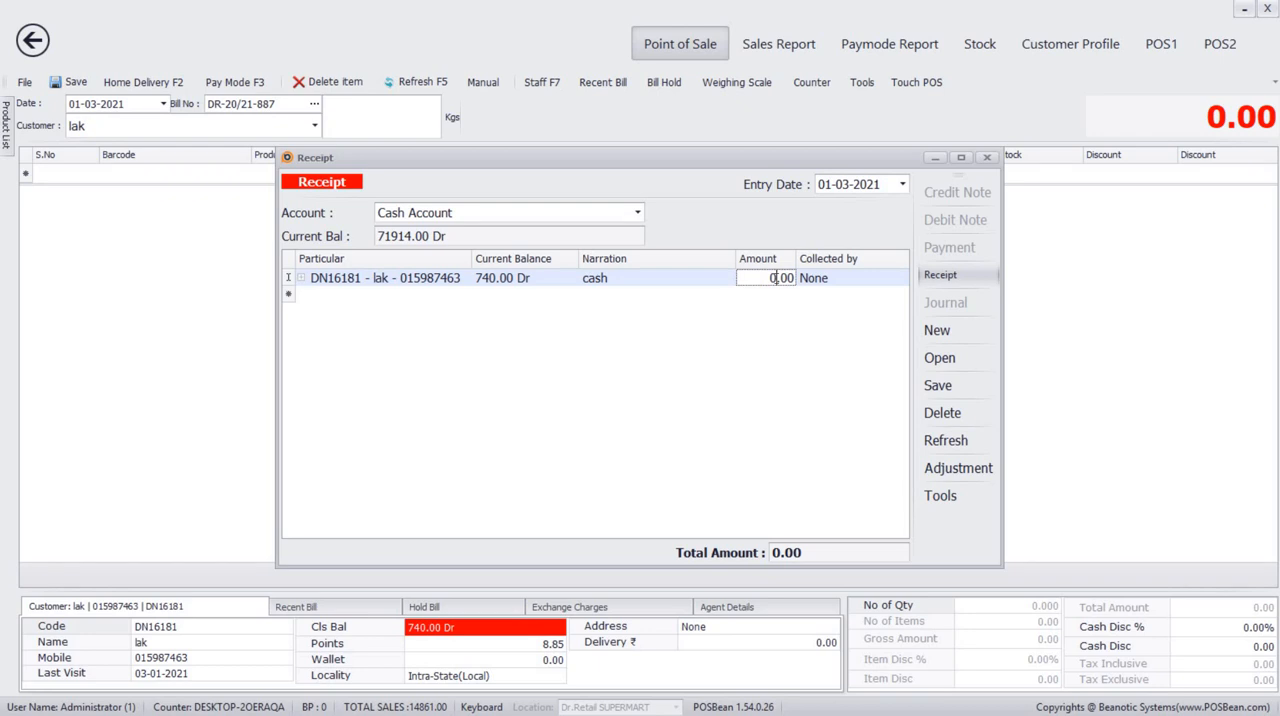
type("740")
left_click(900, 283)
left_click(903, 282)
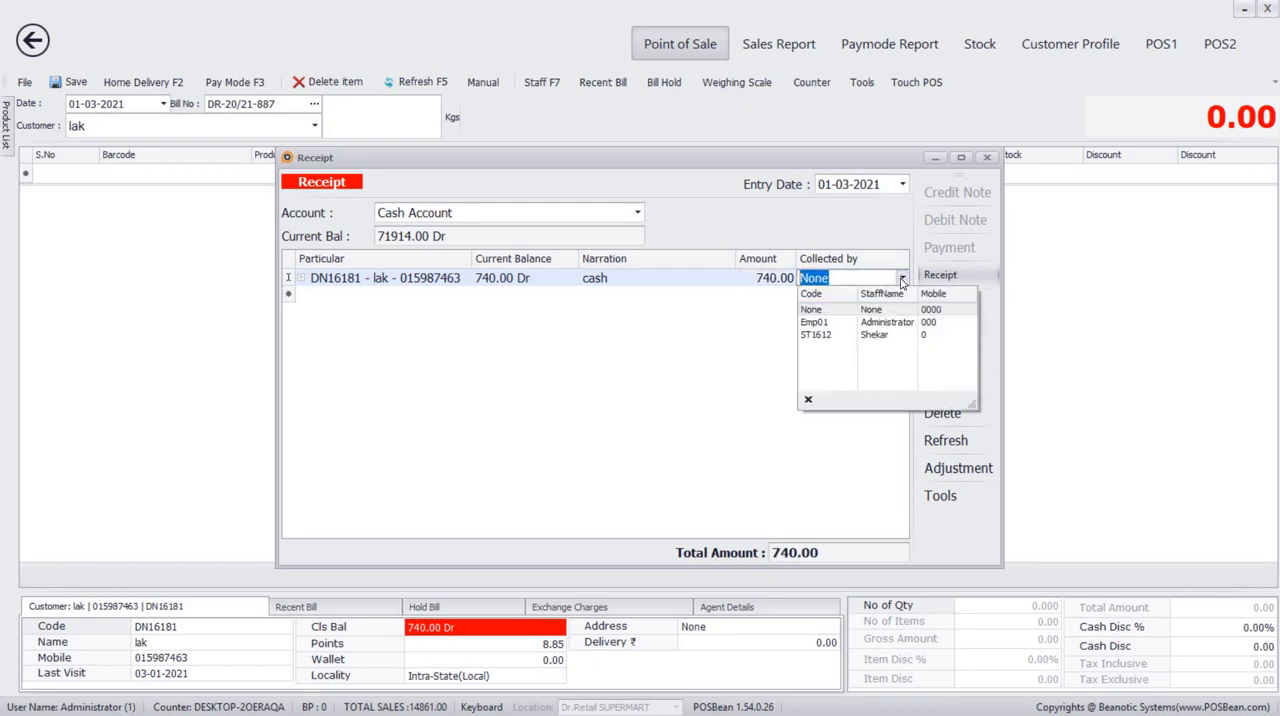
left_click(877, 336)
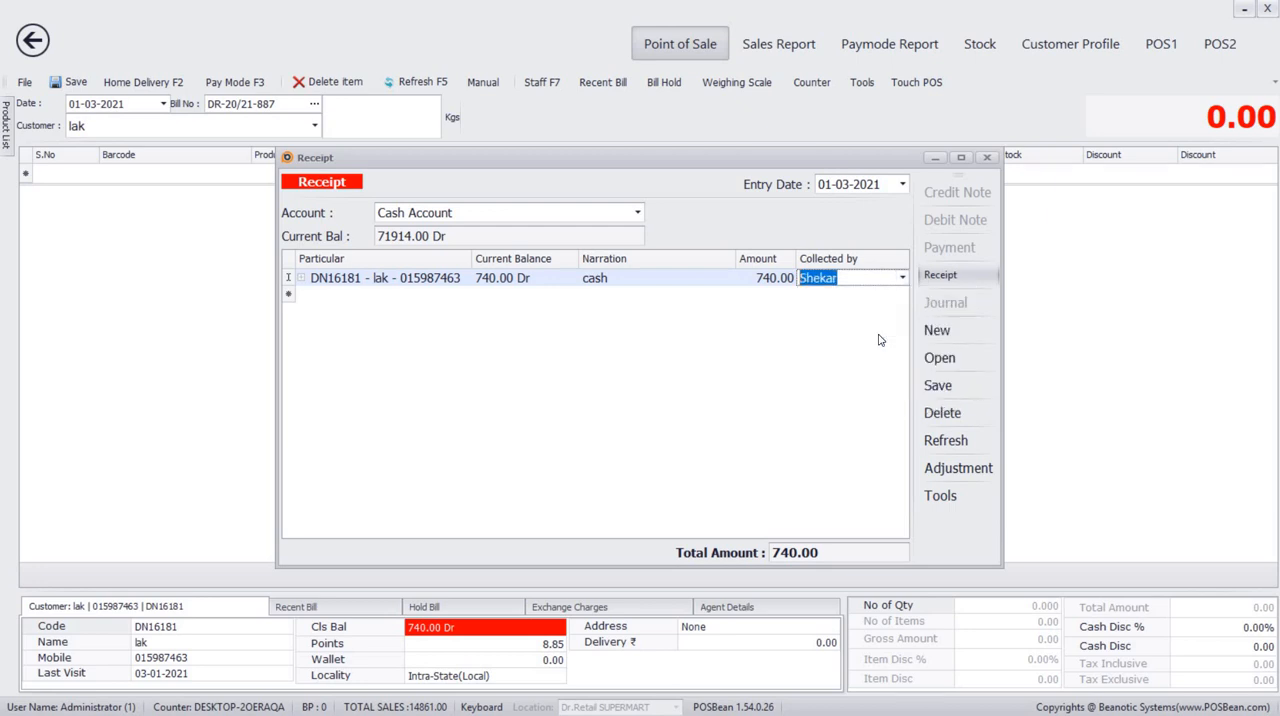
Save the receipt, decline printing it and close the receipt entry.
key("ctrl+s")
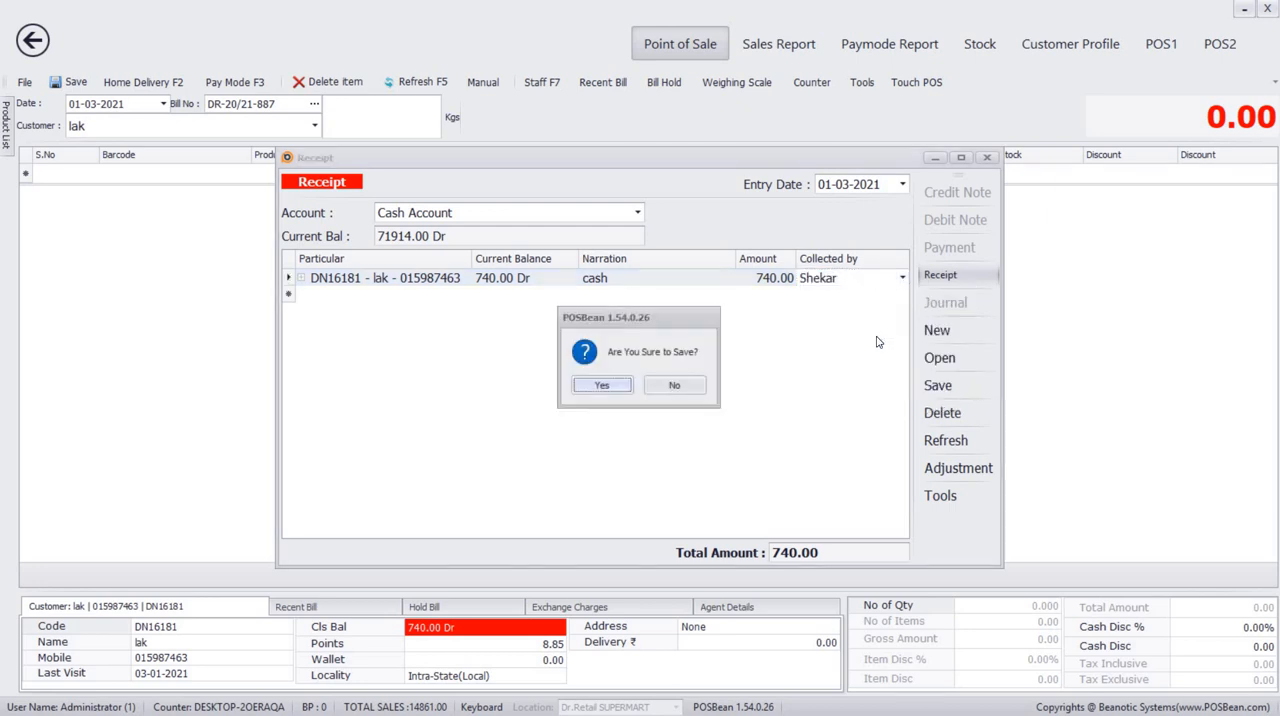
key("Return")
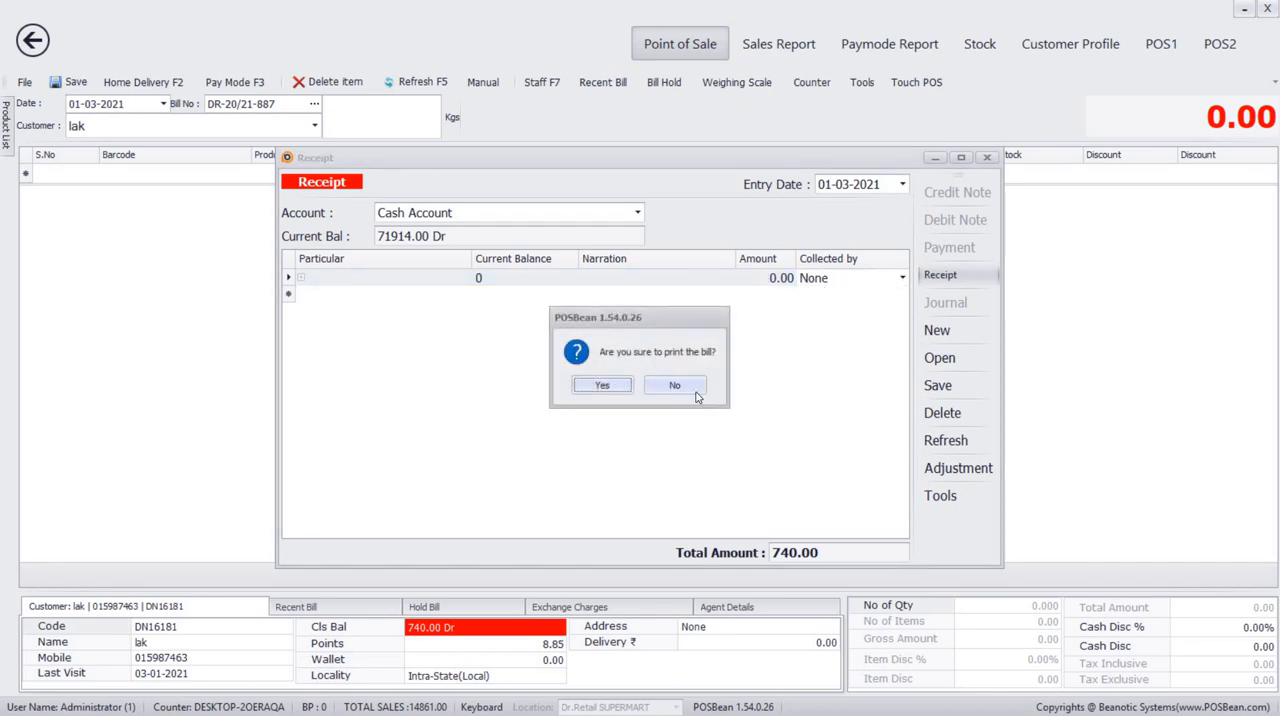
left_click(671, 386)
left_click(665, 389)
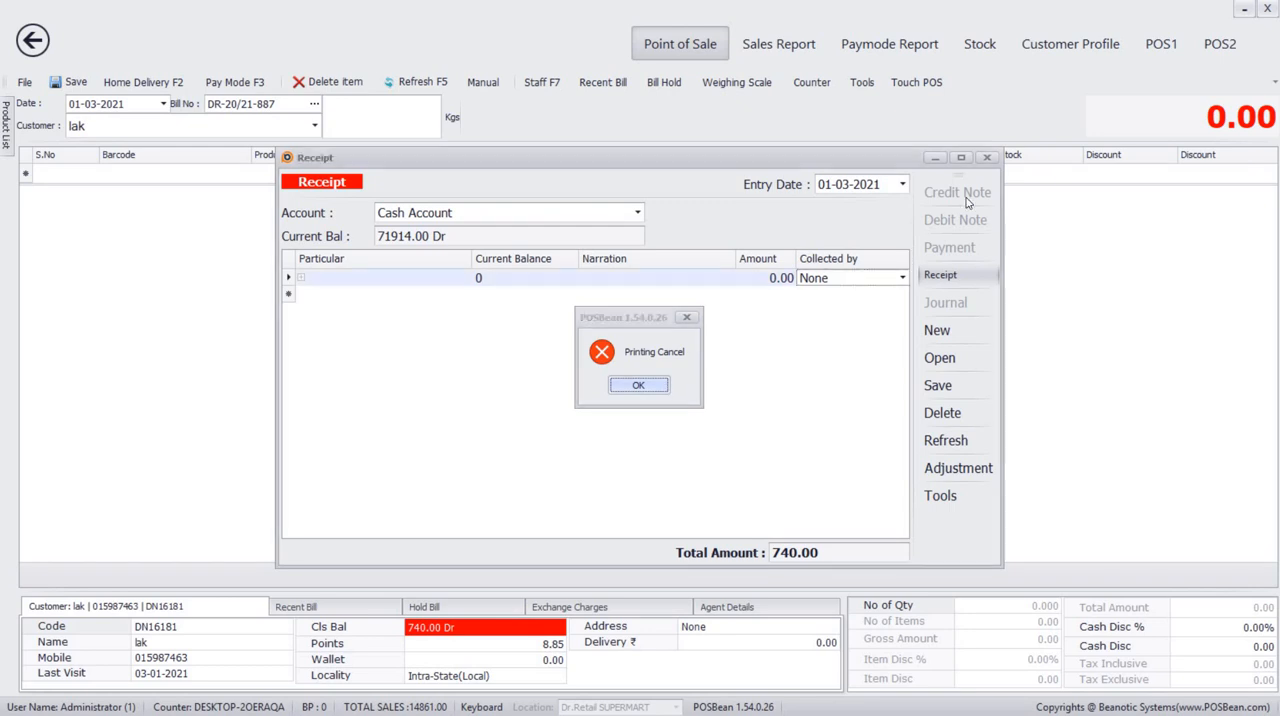
left_click(986, 157)
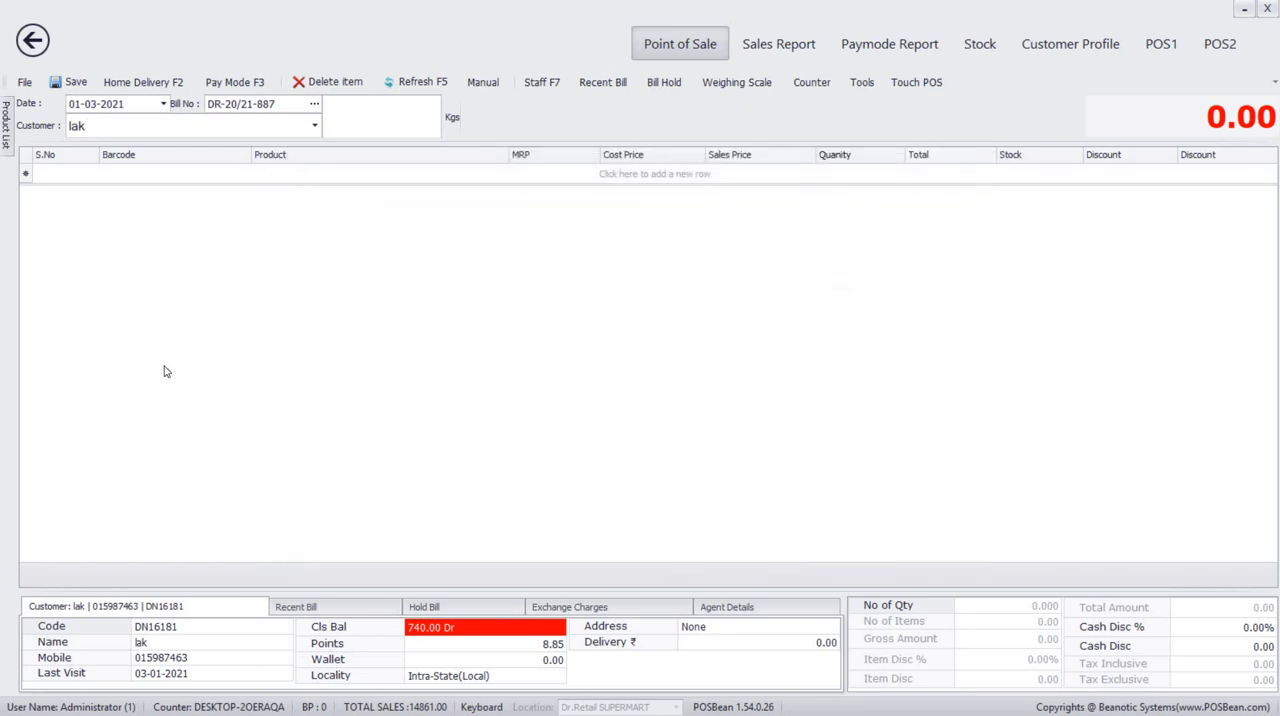
Look up the same customer on the empty bill to check the closing balance, and reset the bill.
left_click(98, 124)
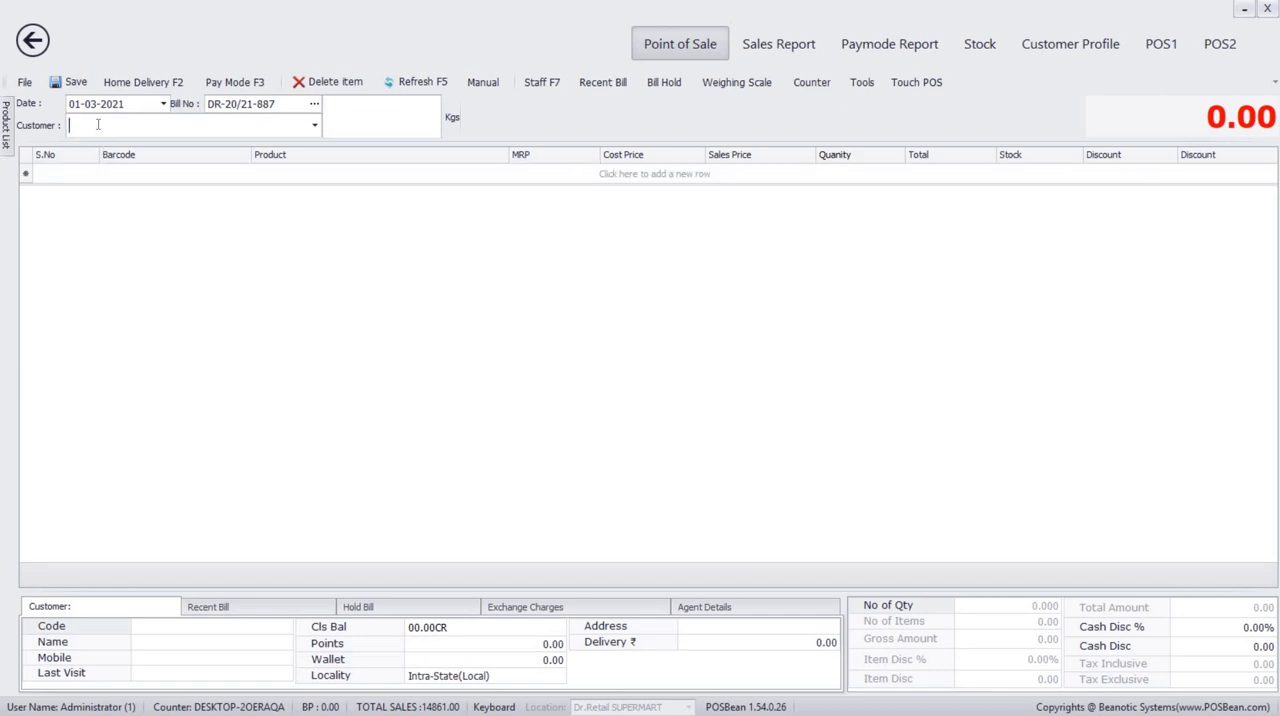
key("BackSpace")
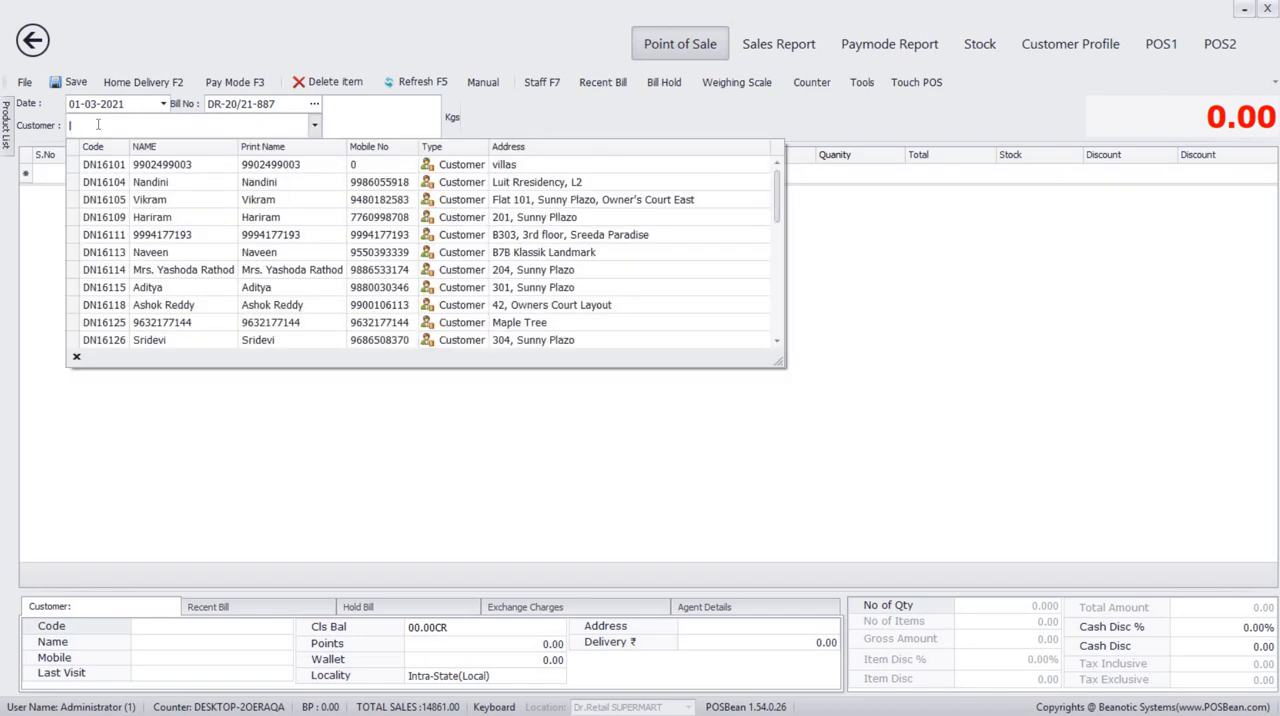
type("lak")
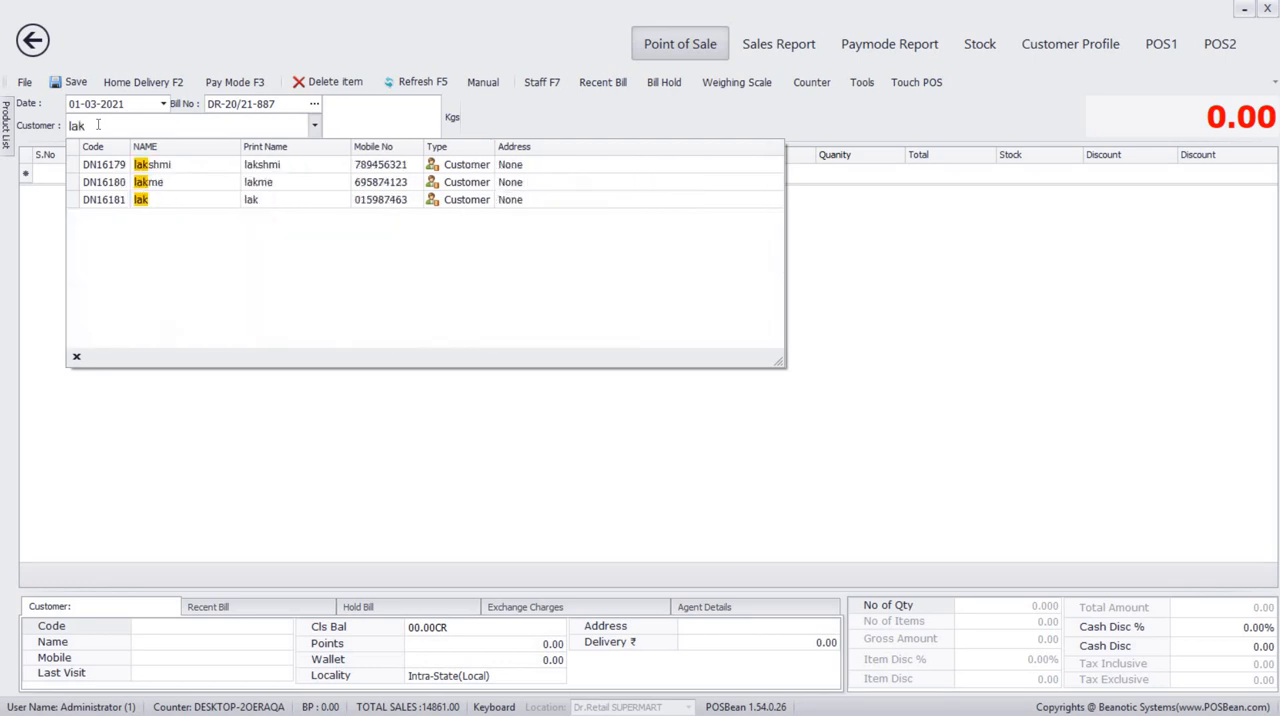
left_click(180, 203)
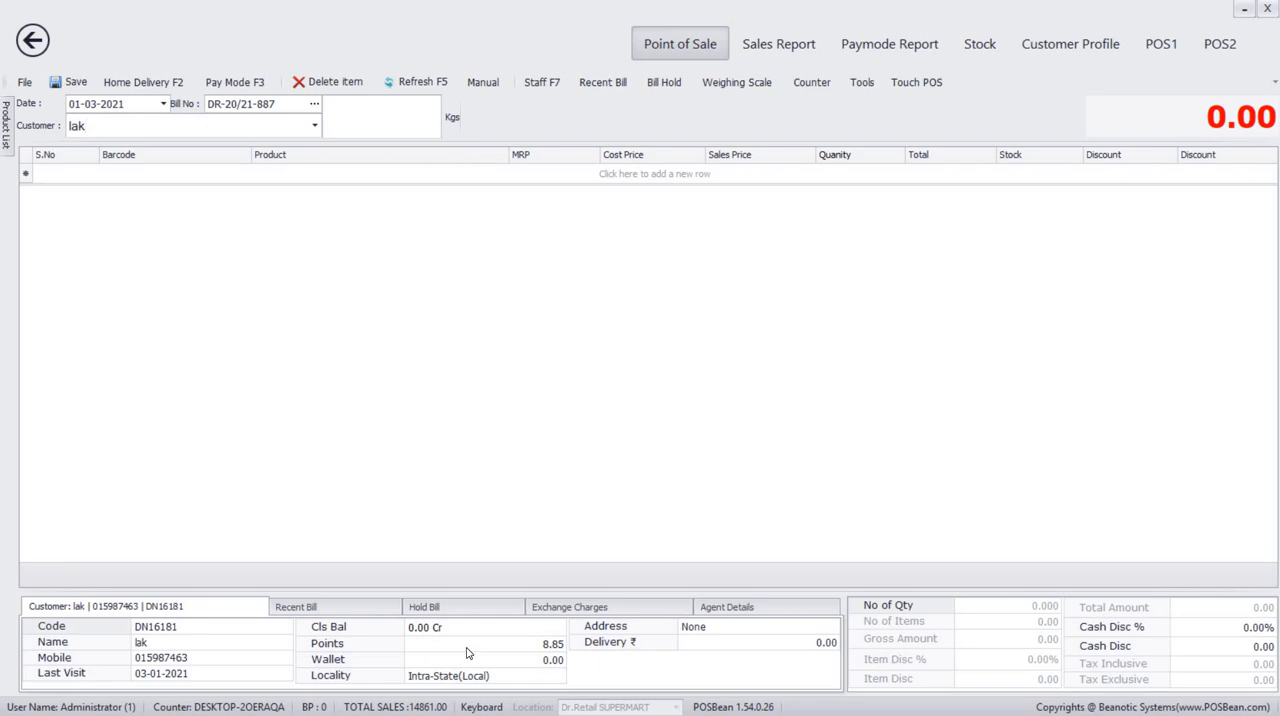
key("F5")
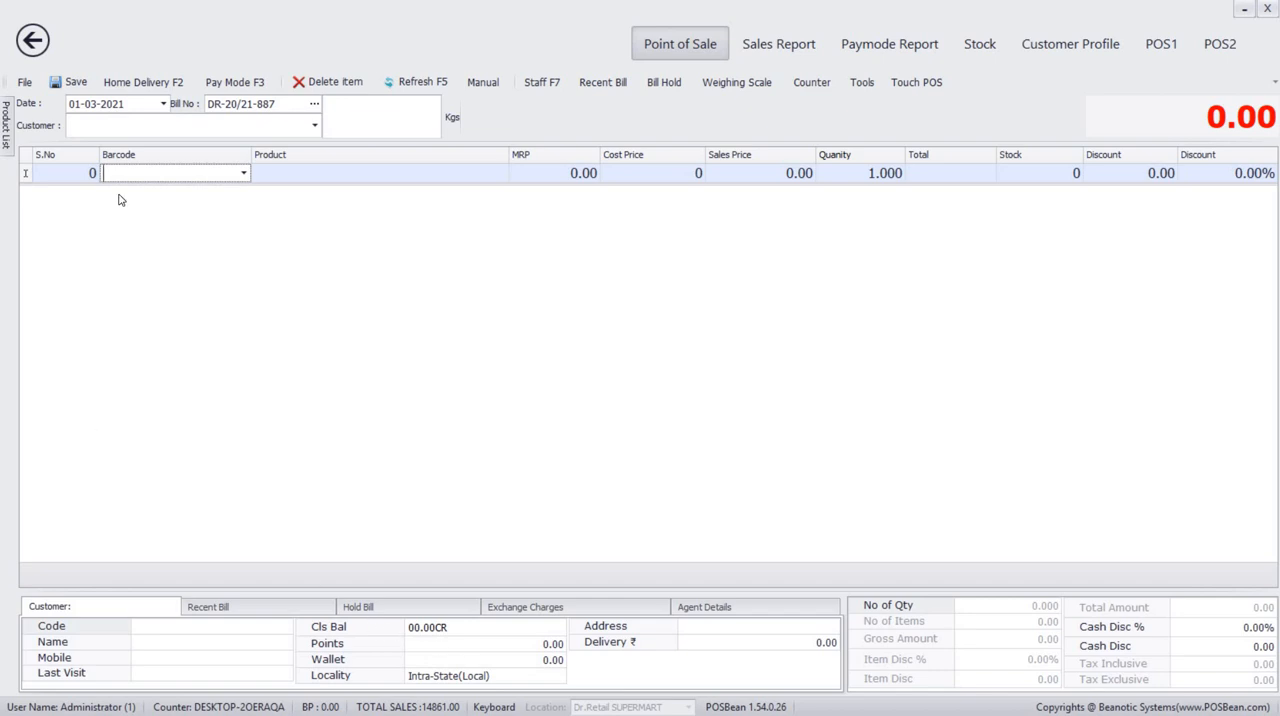
Assign the same customer to the new bill by searching for the name.
left_click(84, 127)
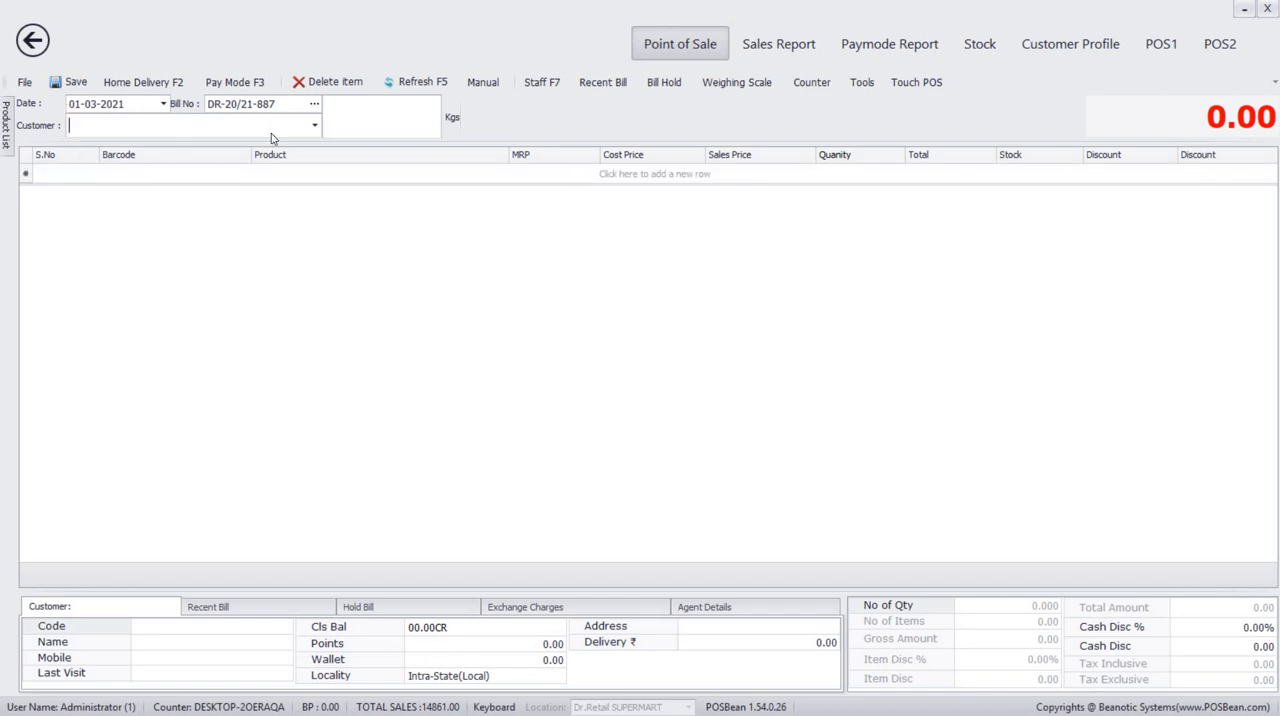
type("lak")
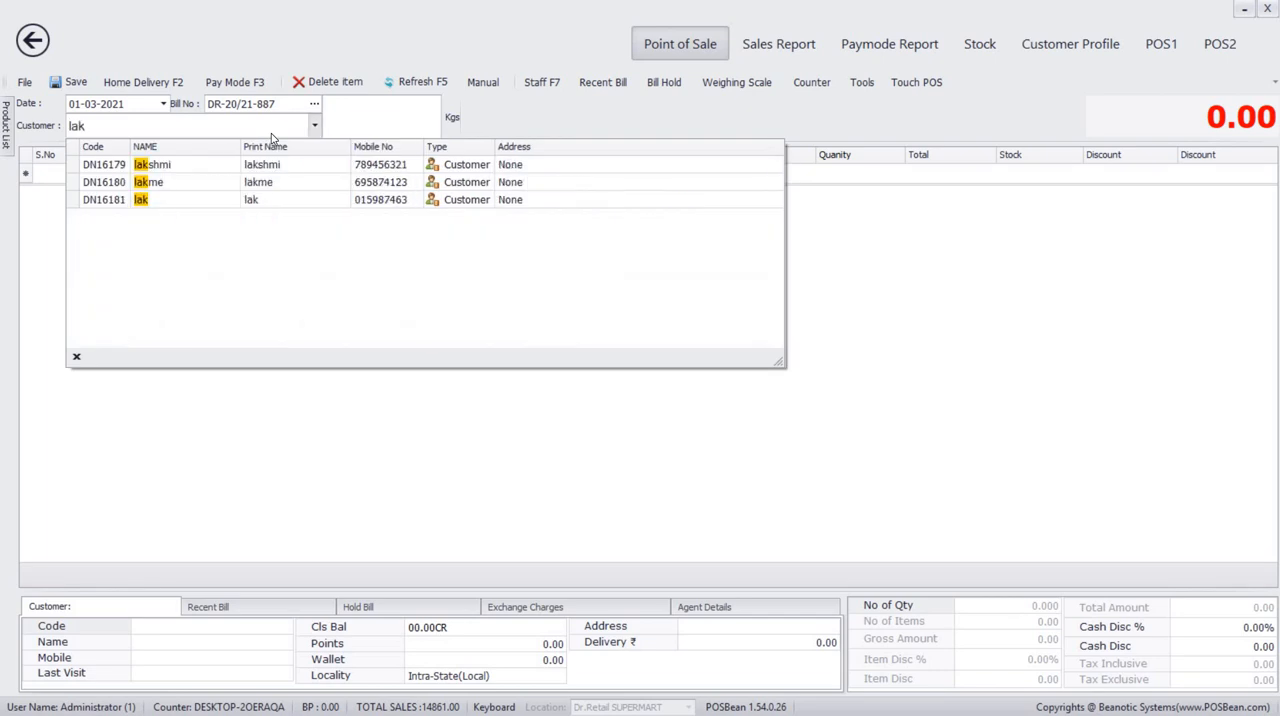
left_click(276, 210)
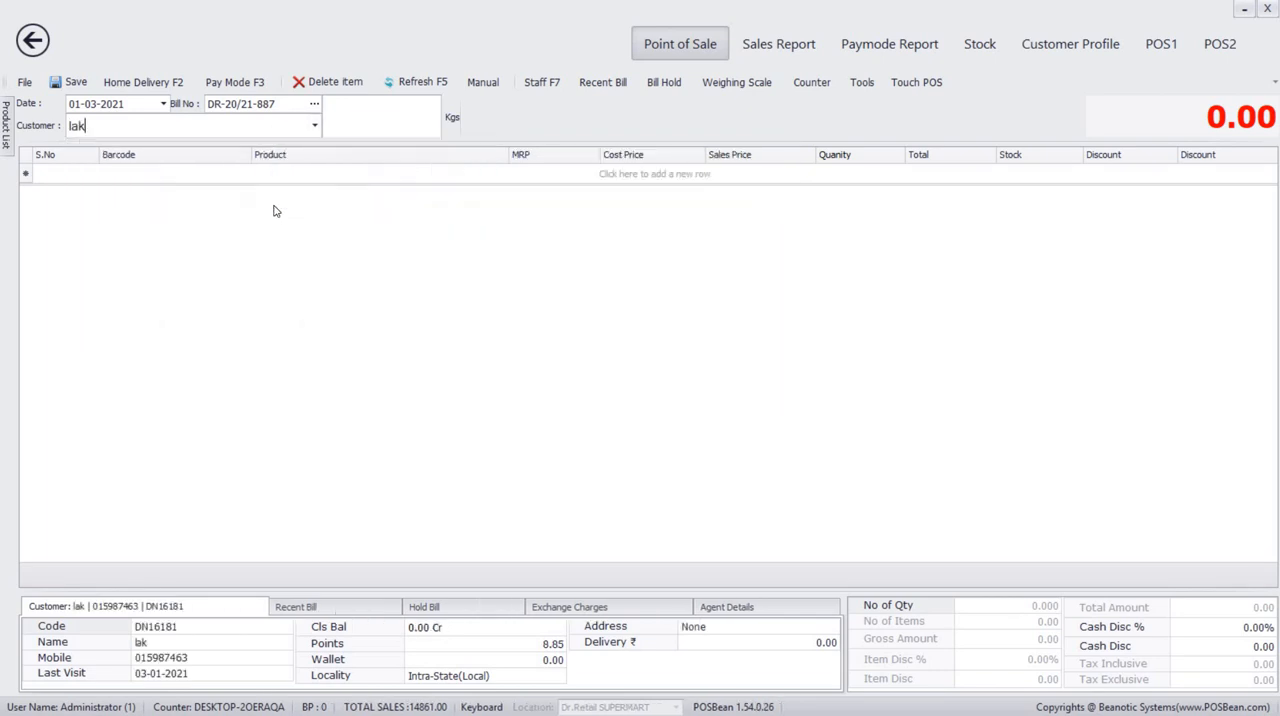
Add one R B Soda loose (1000531) and one Ffp2 (KN 95 MASK) to the customer's bill.
left_click(147, 172)
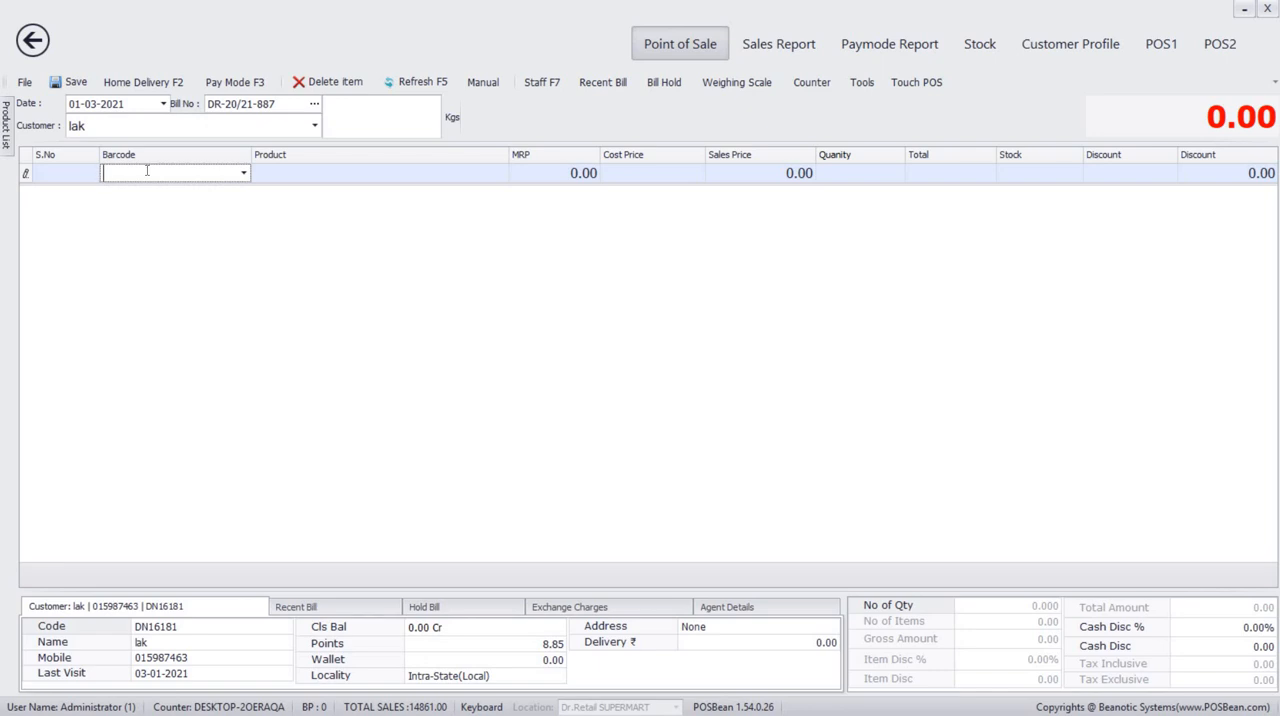
type("r")
key("Return")
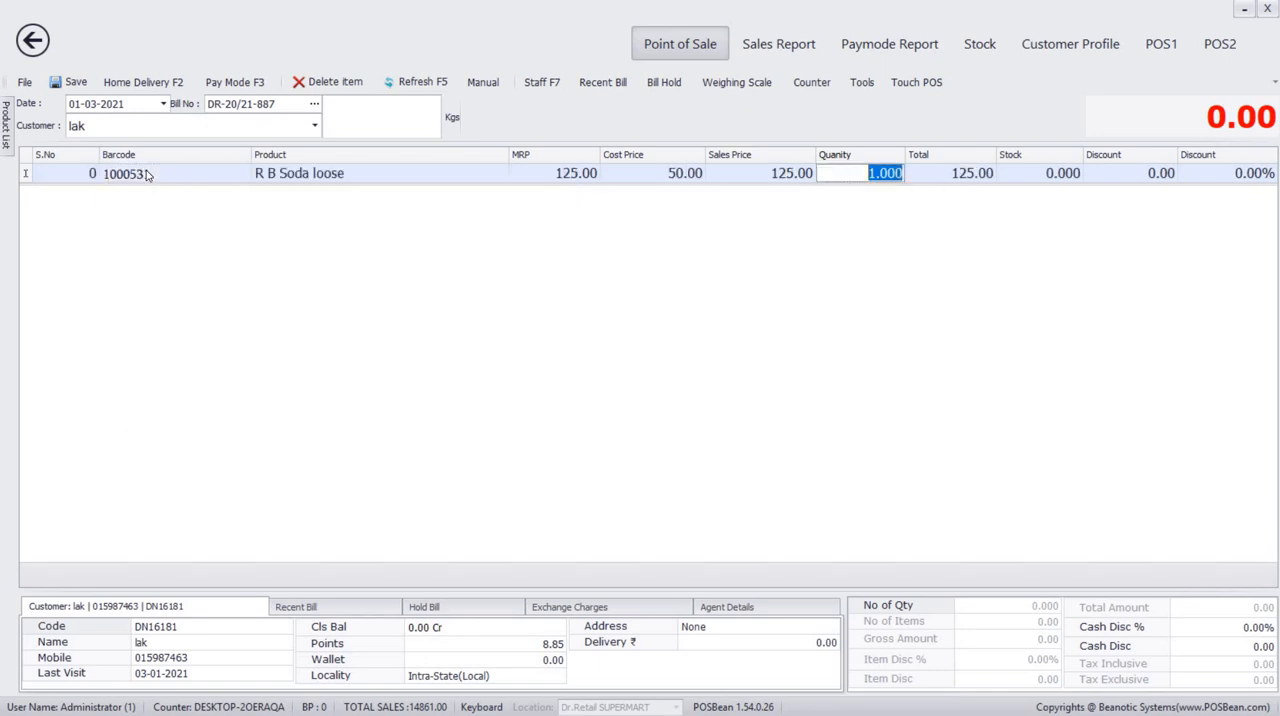
key("Return")
type("k")
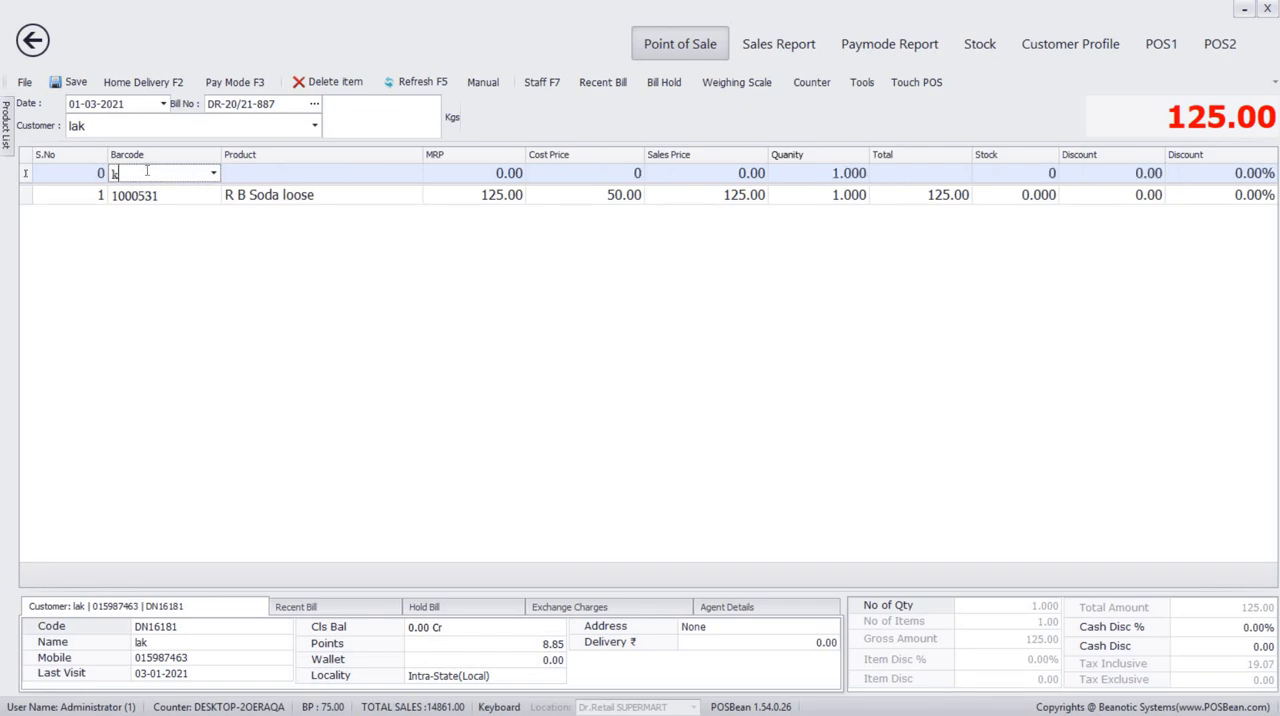
key("Return")
key("Return")
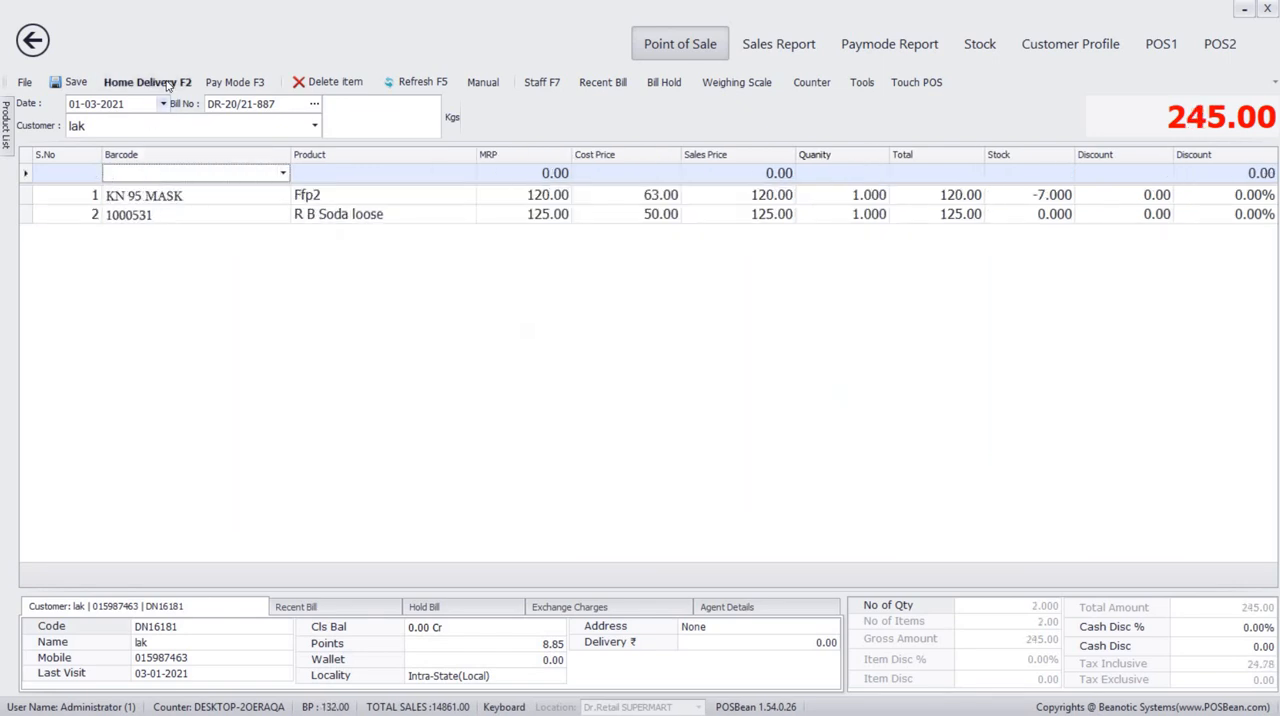
Settle the bill with a Credit amount of 245, accept the credit payment and decline printing it.
key("F3")
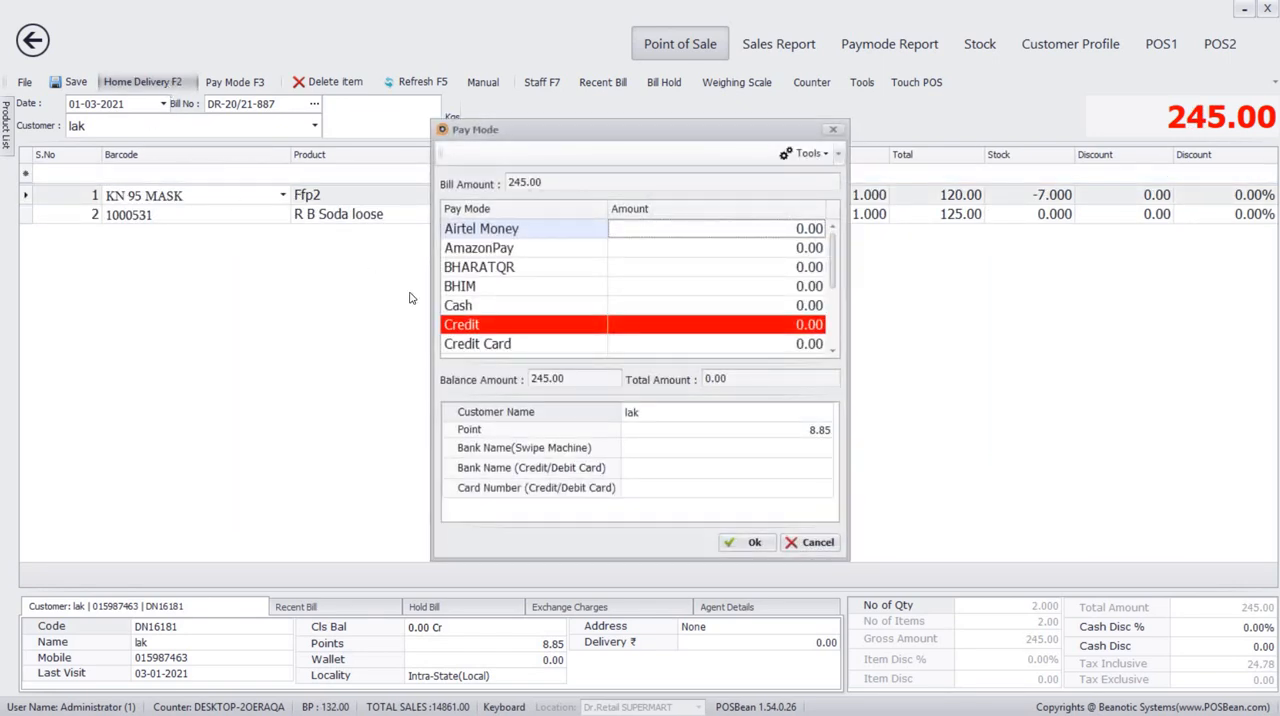
left_click(800, 326)
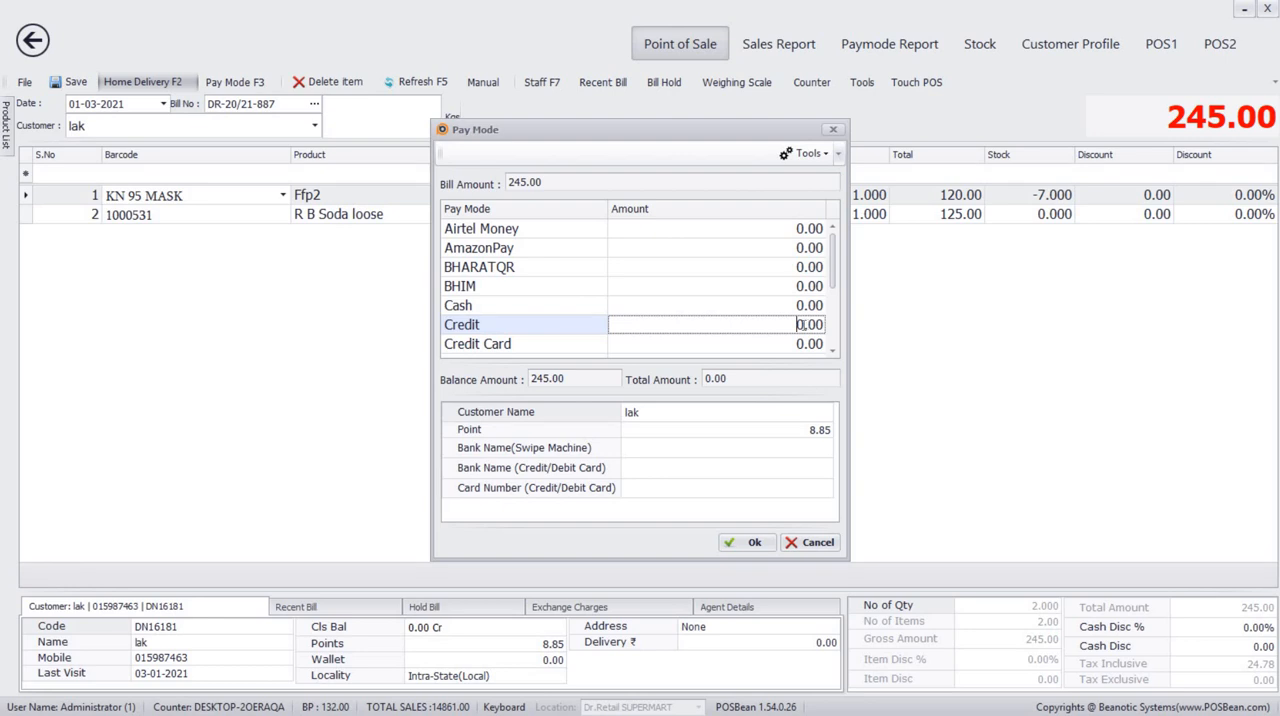
type("245")
left_click(742, 543)
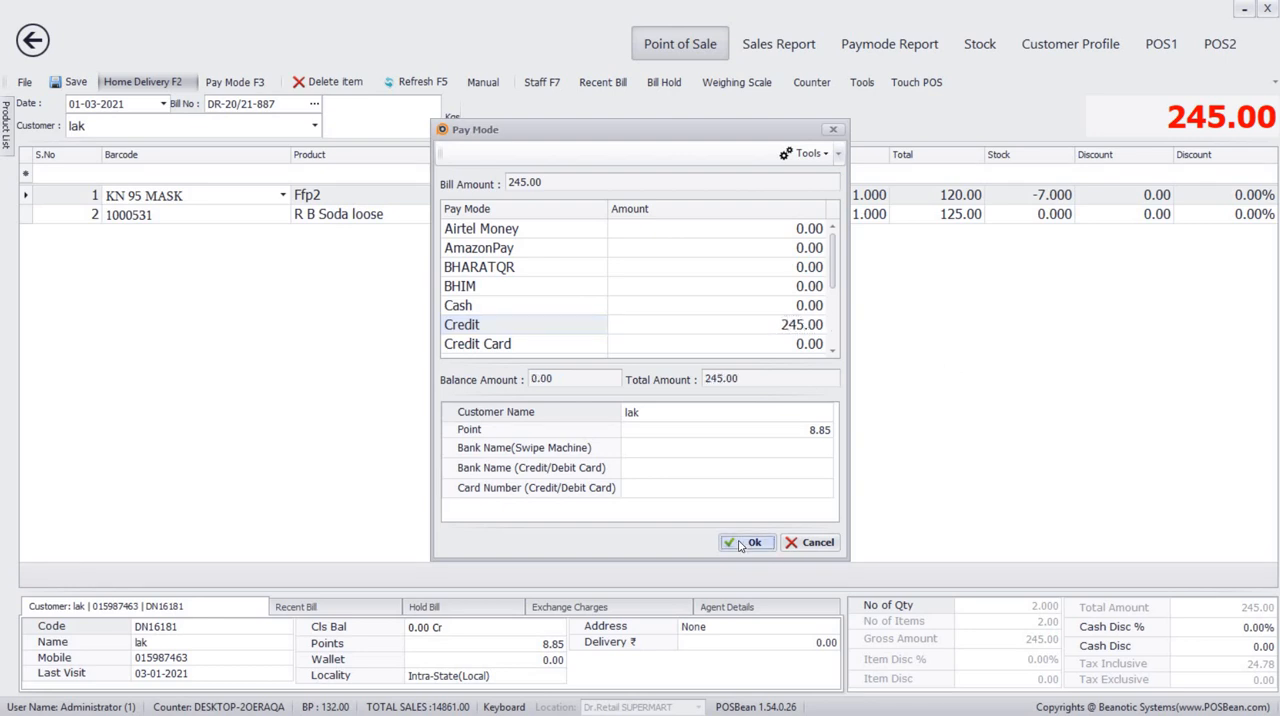
left_click(614, 373)
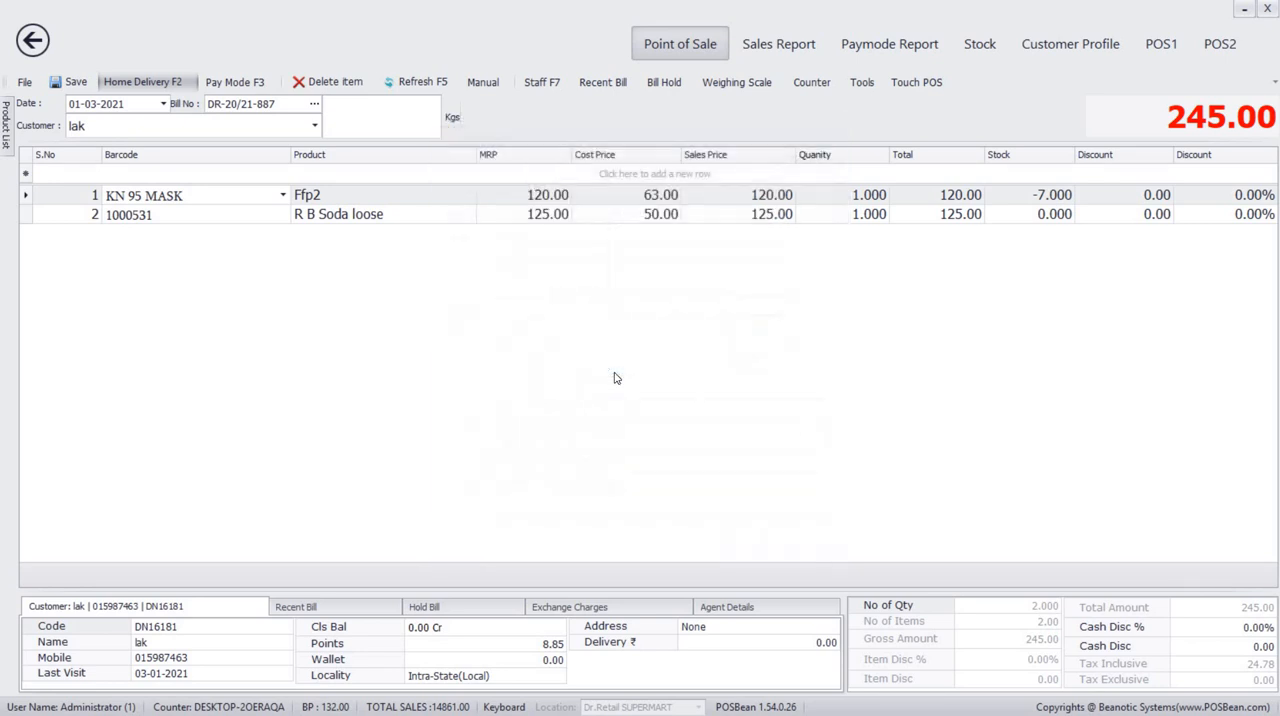
left_click(674, 385)
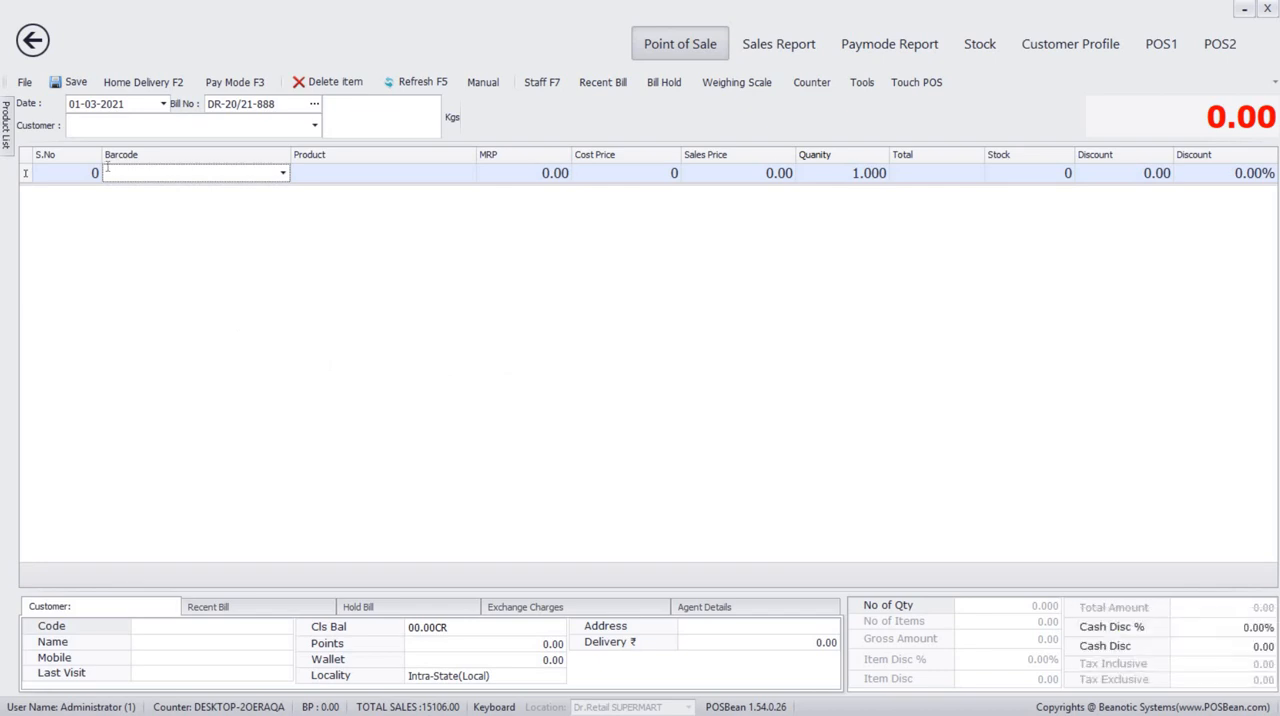
Select the credit customer for the next bill and open a new receipt entry against the closing balance.
left_click(91, 126)
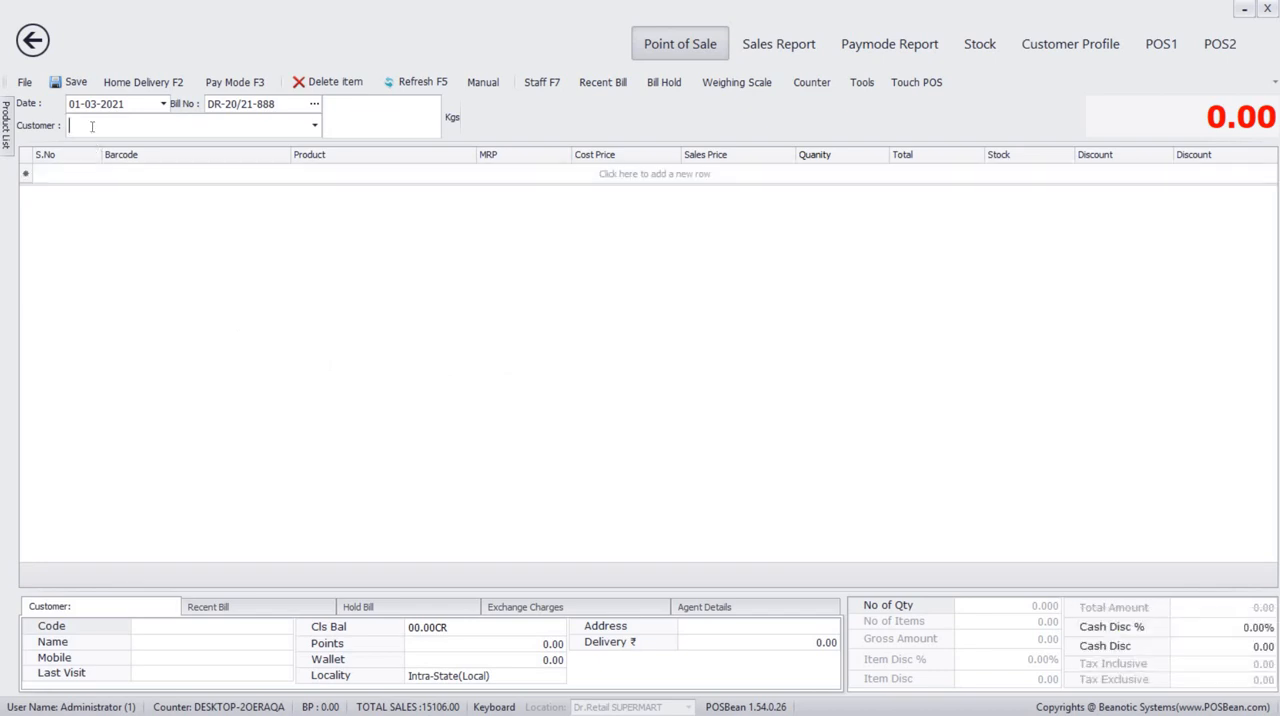
type("lak")
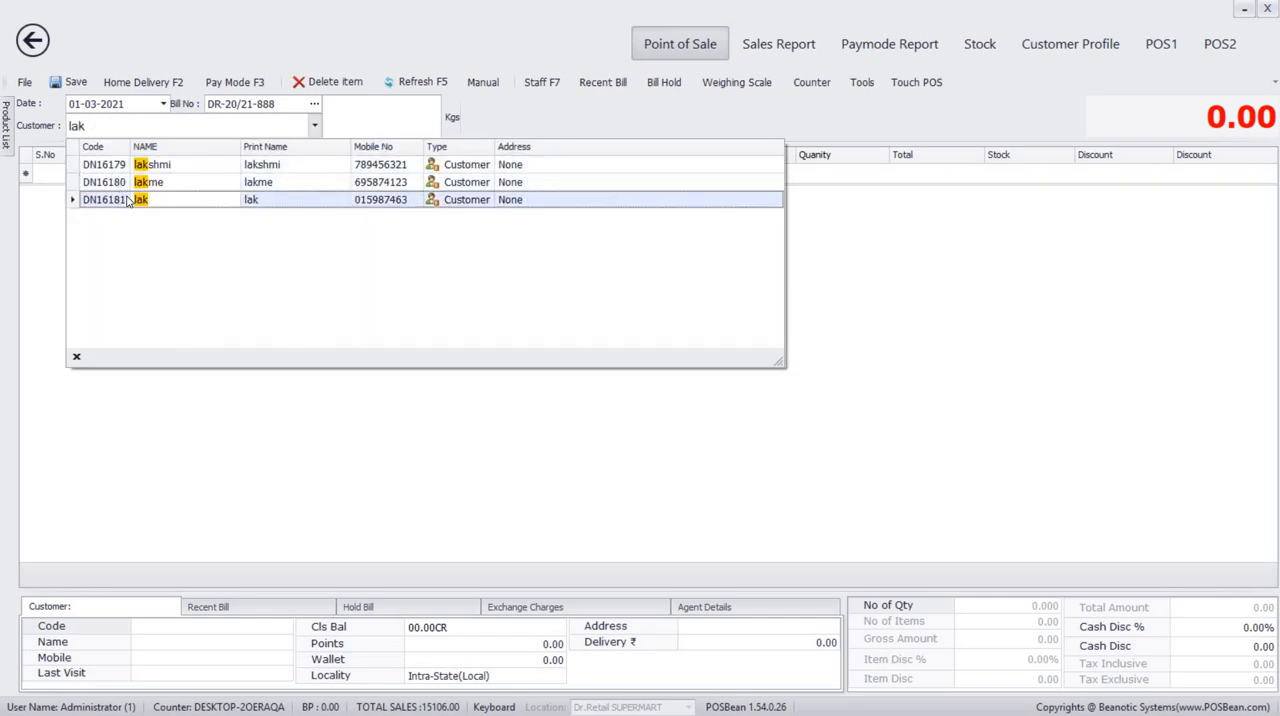
left_click(127, 200)
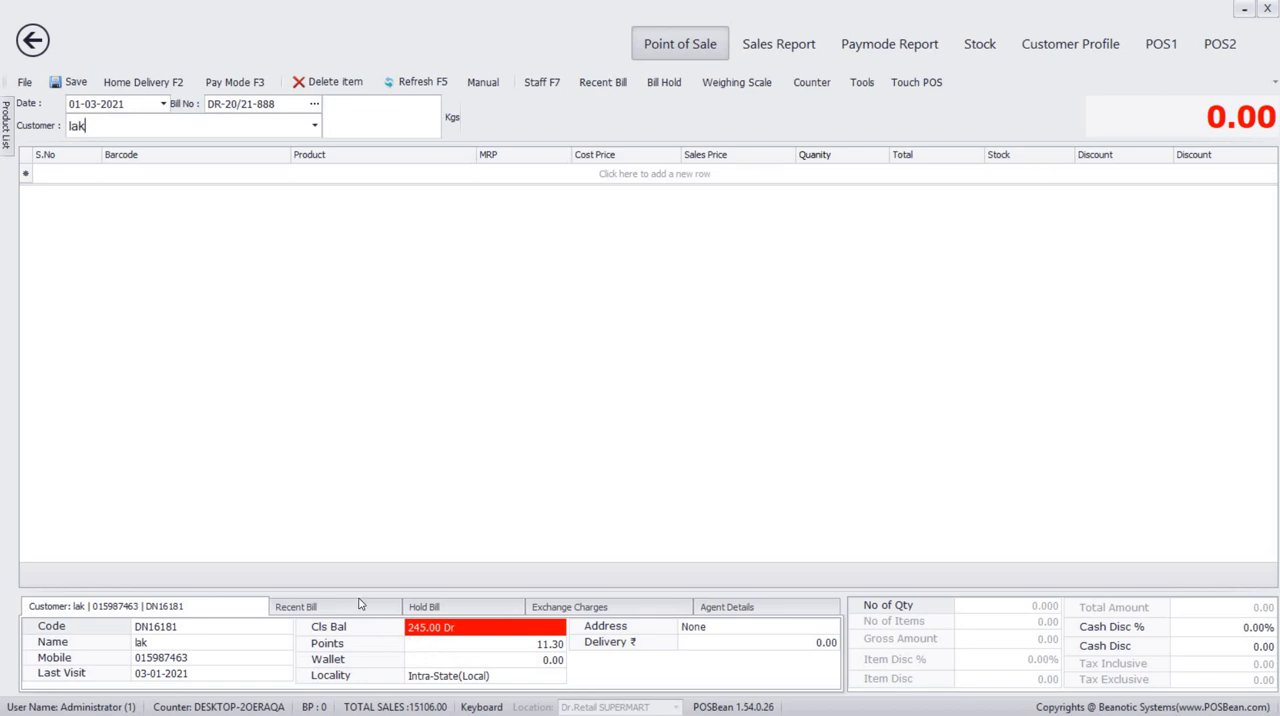
key("F6")
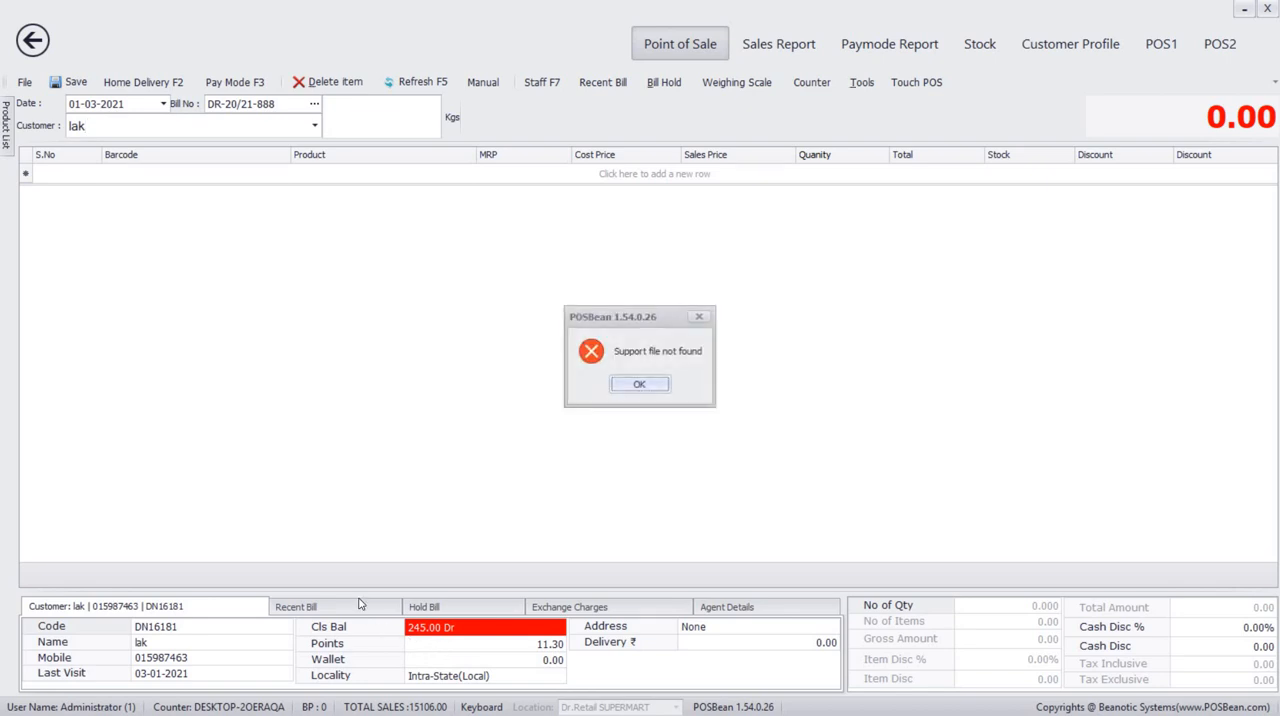
key("Return")
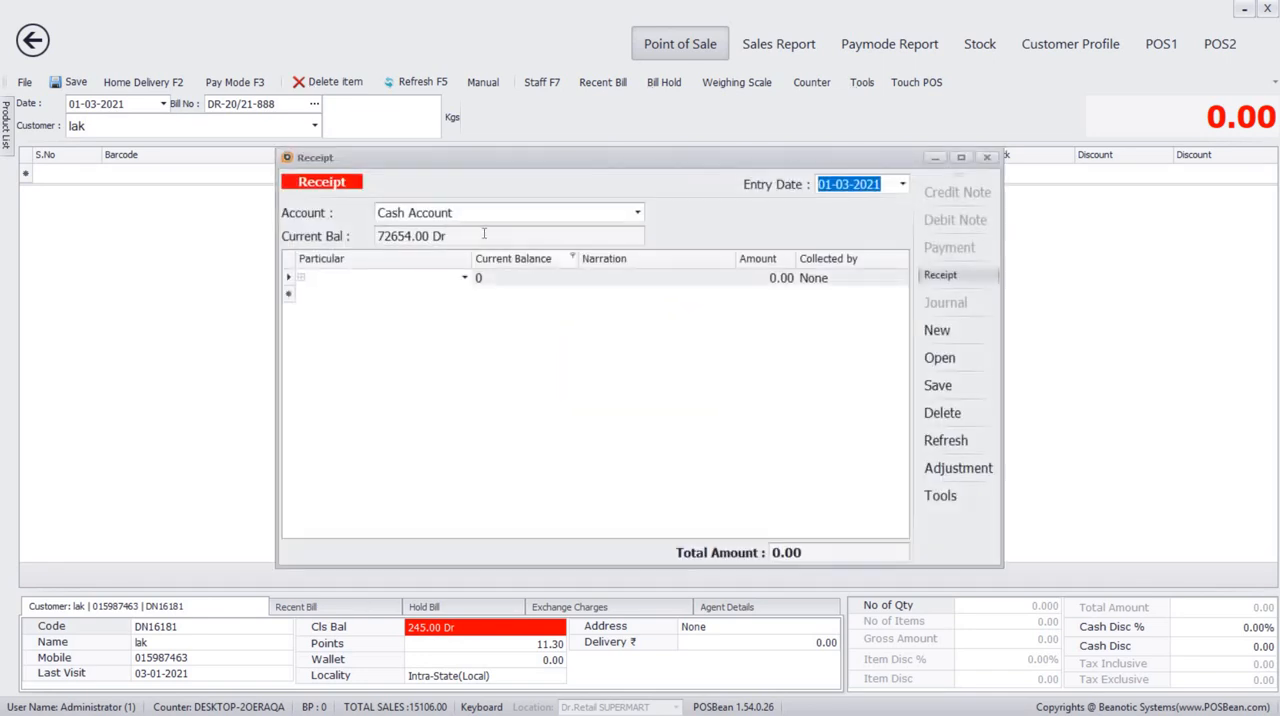
Set the credit customer as the particular on the first receipt line by searching for the name.
left_click(464, 278)
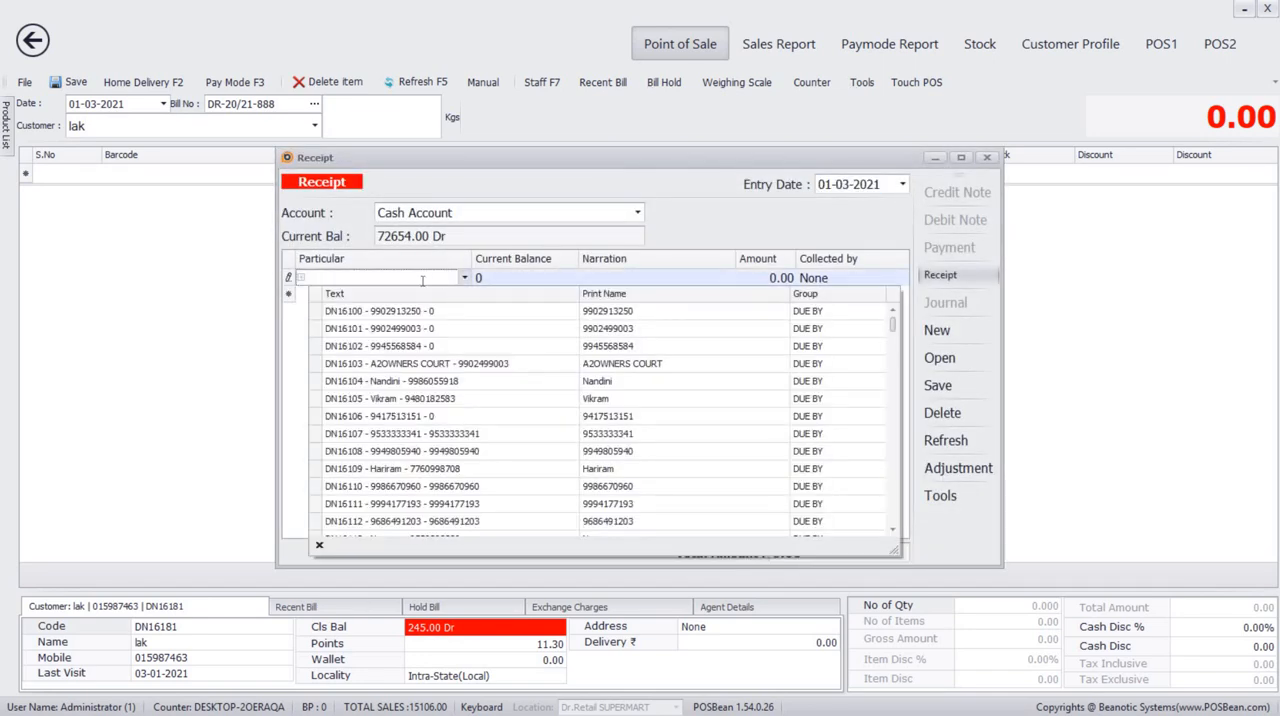
type("lak")
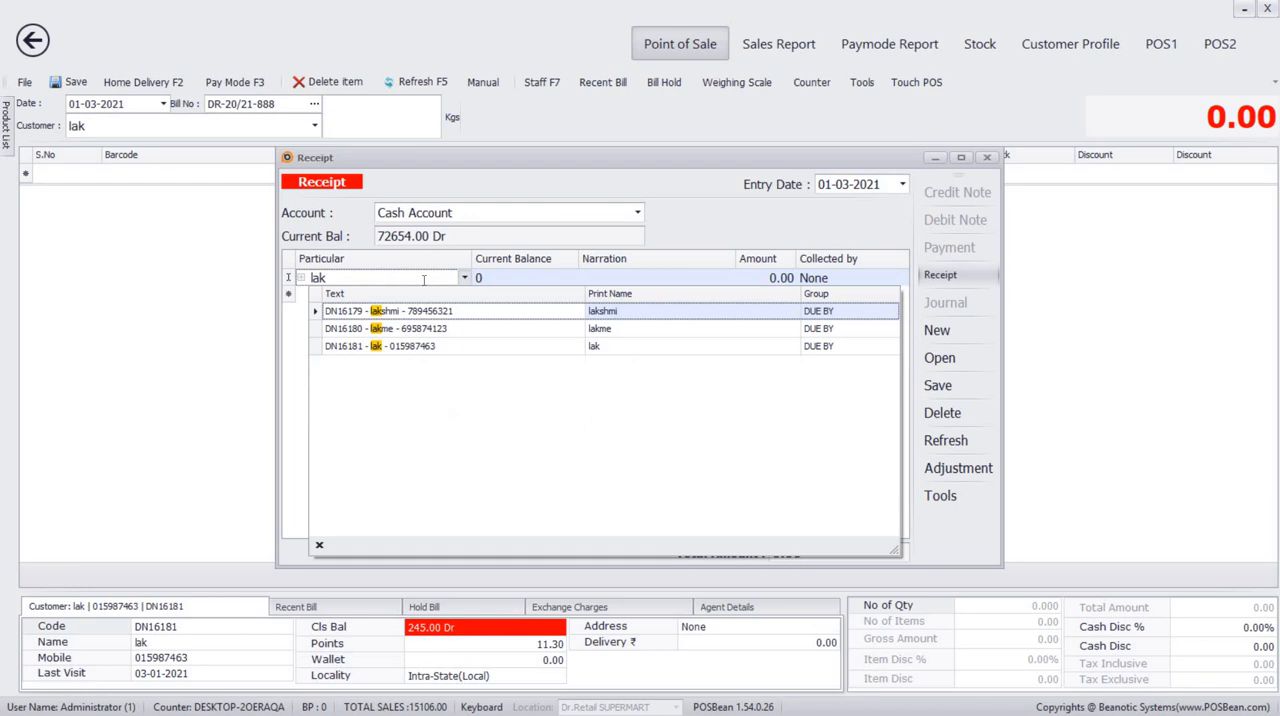
left_click(428, 346)
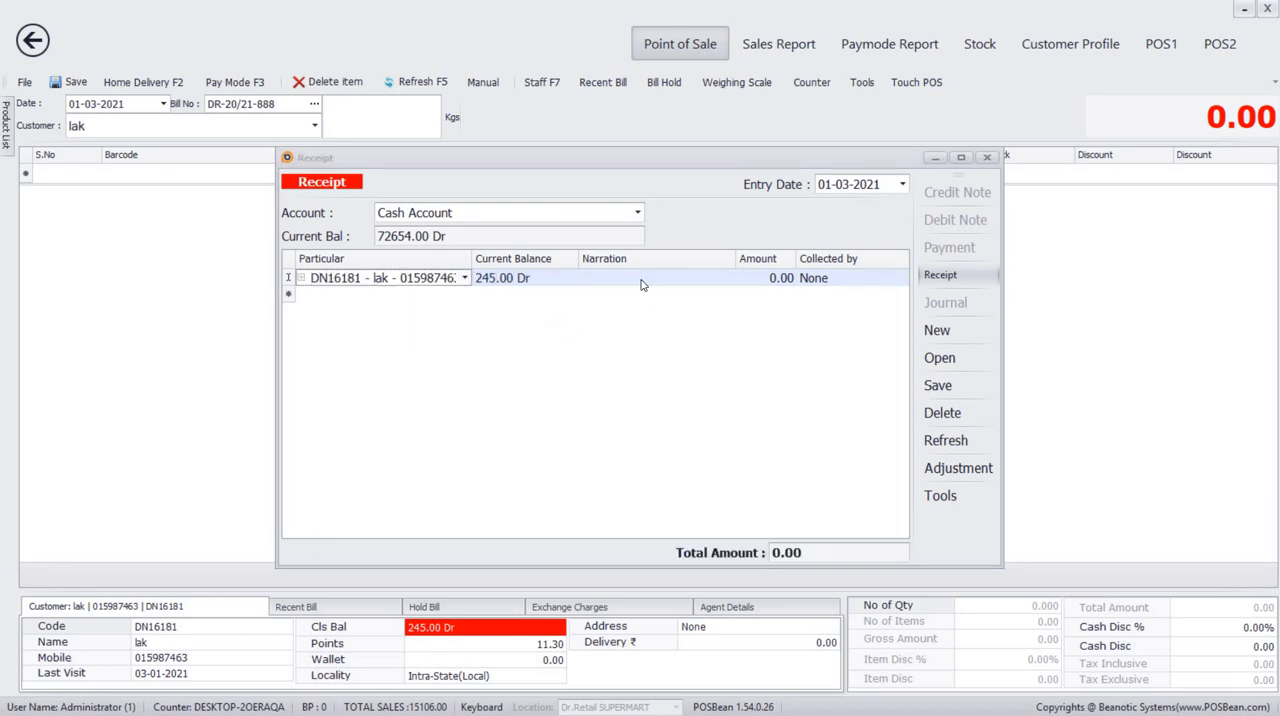
left_click(965, 160)
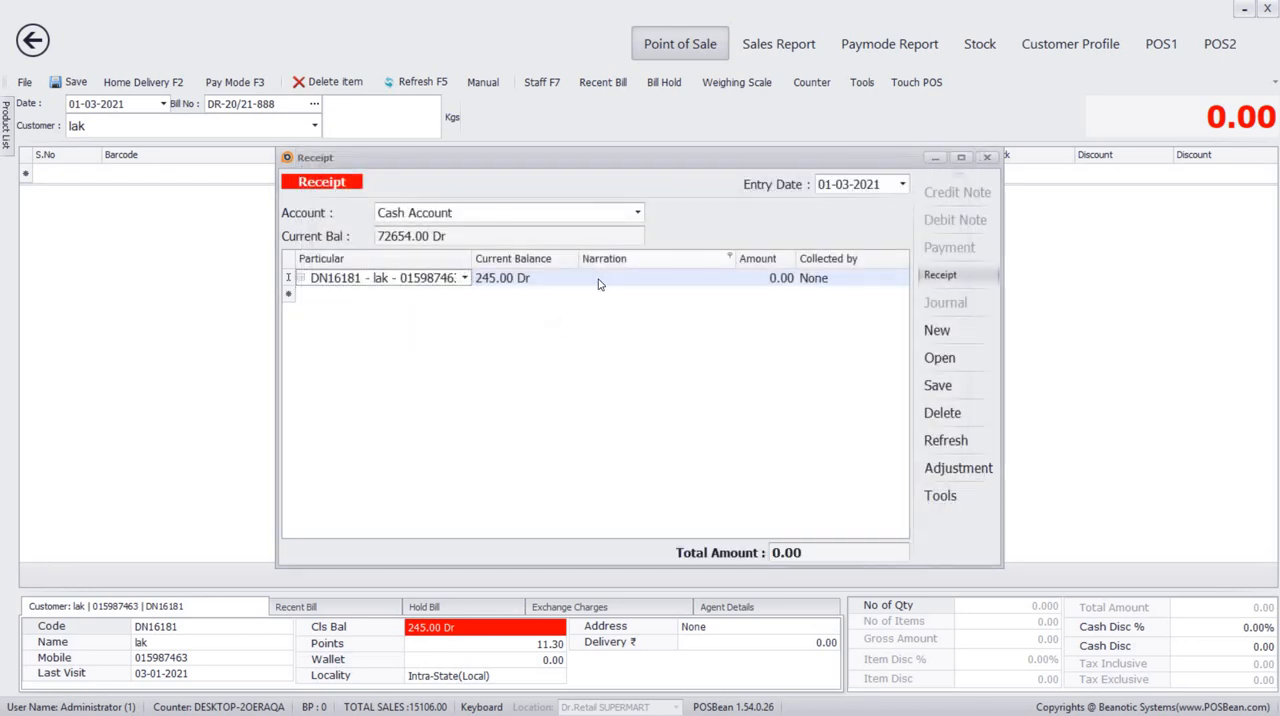
Enter the narration "cash" and an amount of 245 on the receipt line and choose the staff member who collected it.
left_click(598, 284)
type("cash")
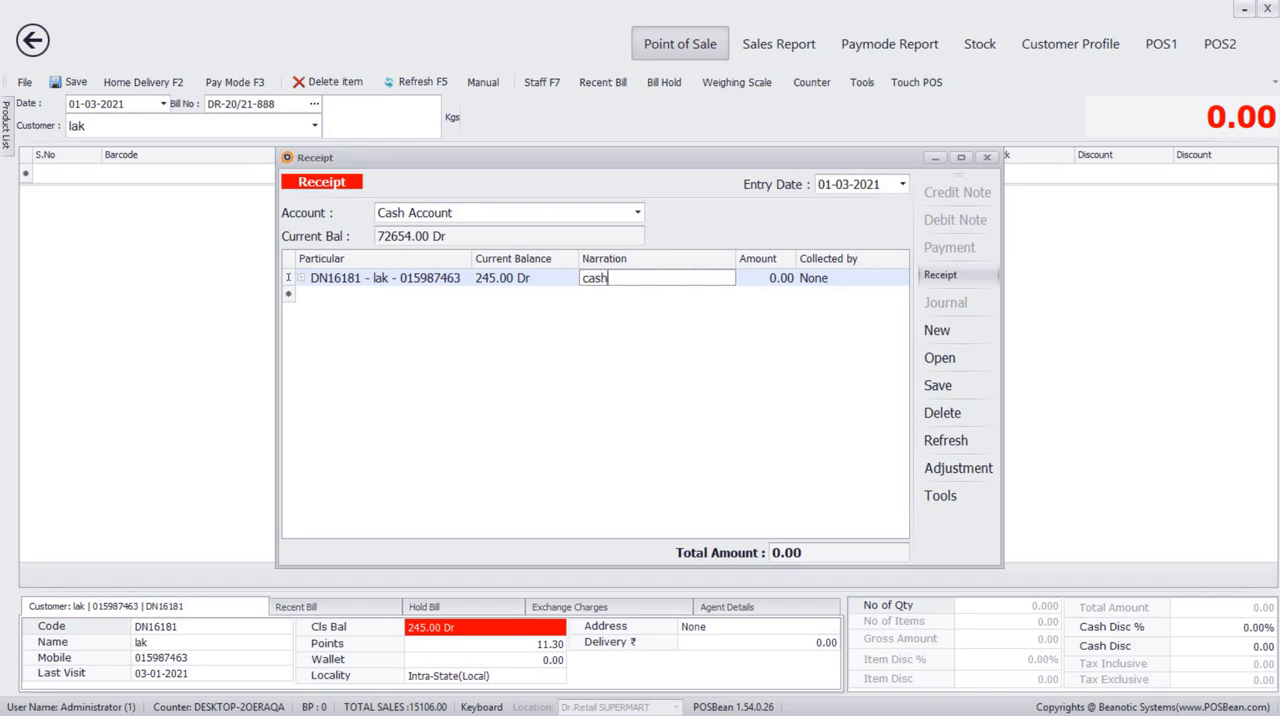
left_click(776, 280)
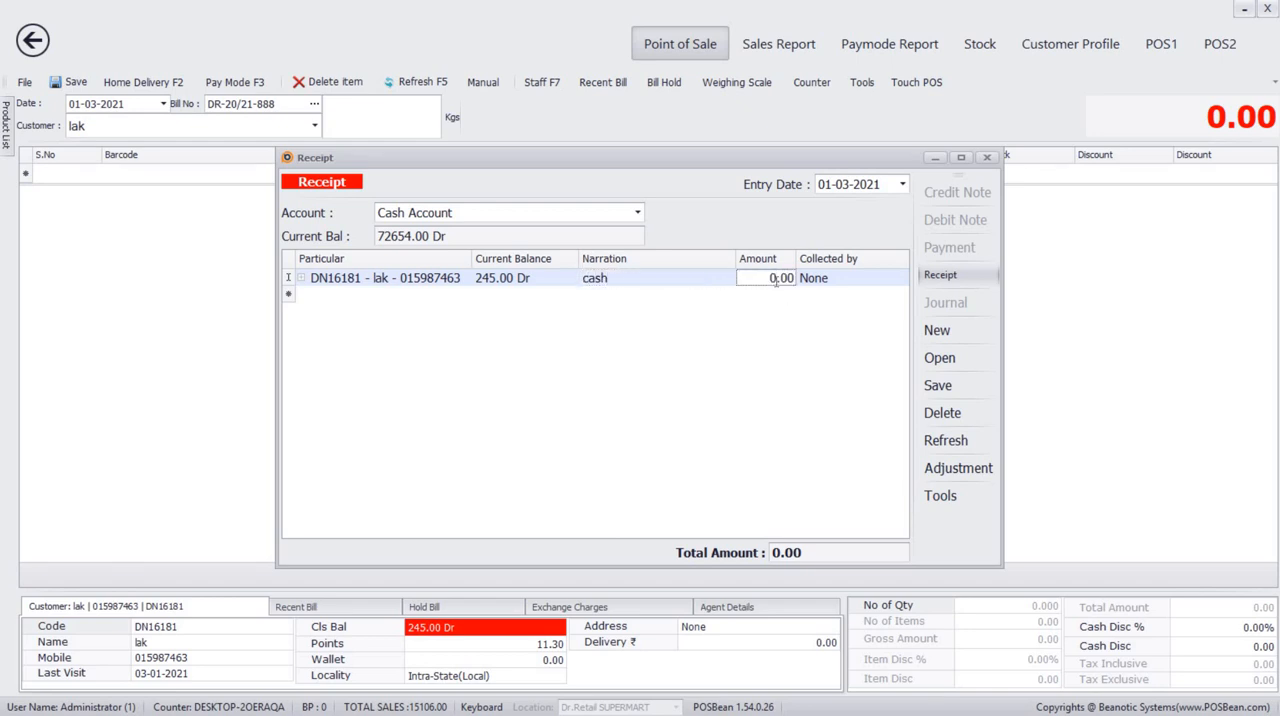
type("245")
left_click(879, 277)
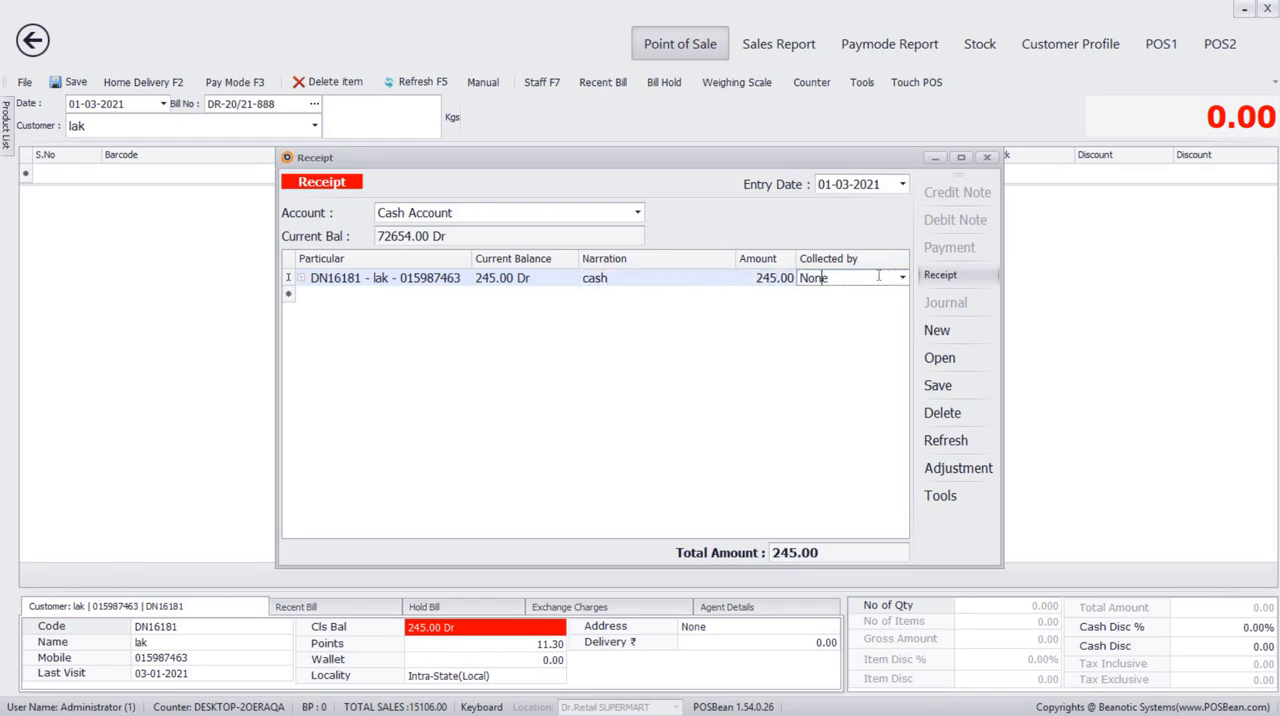
left_click(903, 278)
left_click(890, 339)
Save the receipt, decline printing it and close the receipt window.
key("ctrl+s")
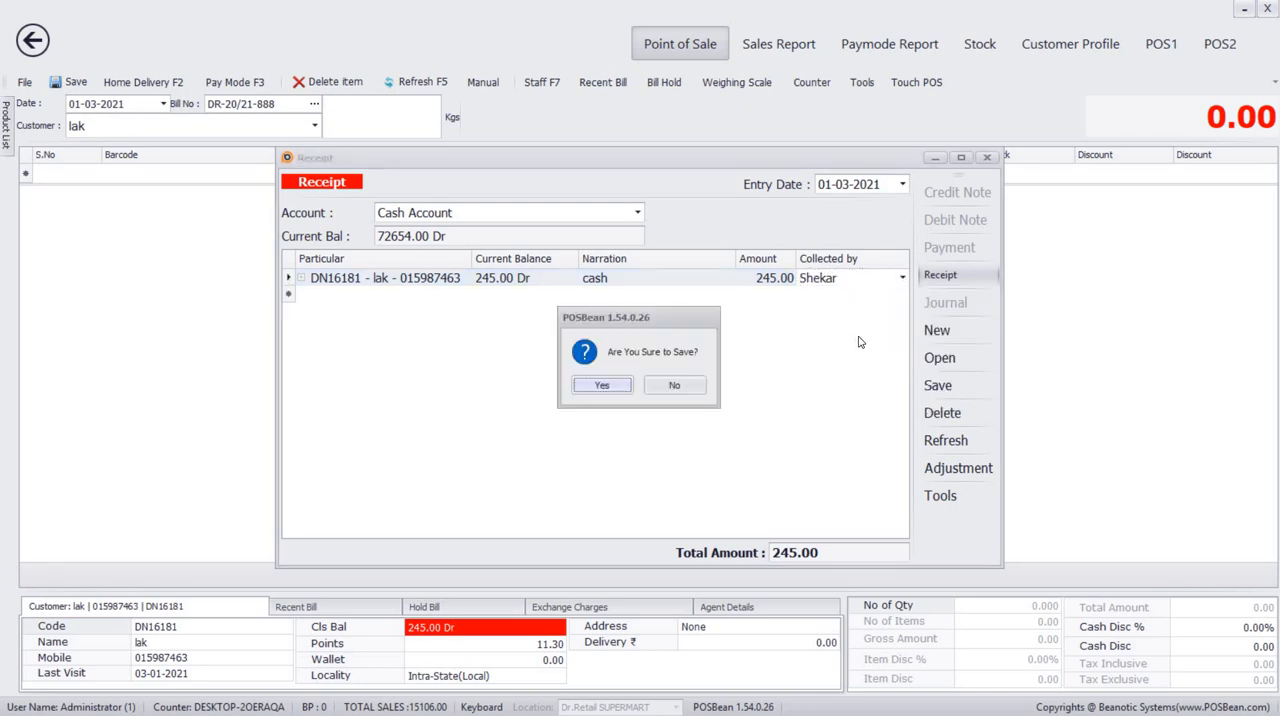
key("Return")
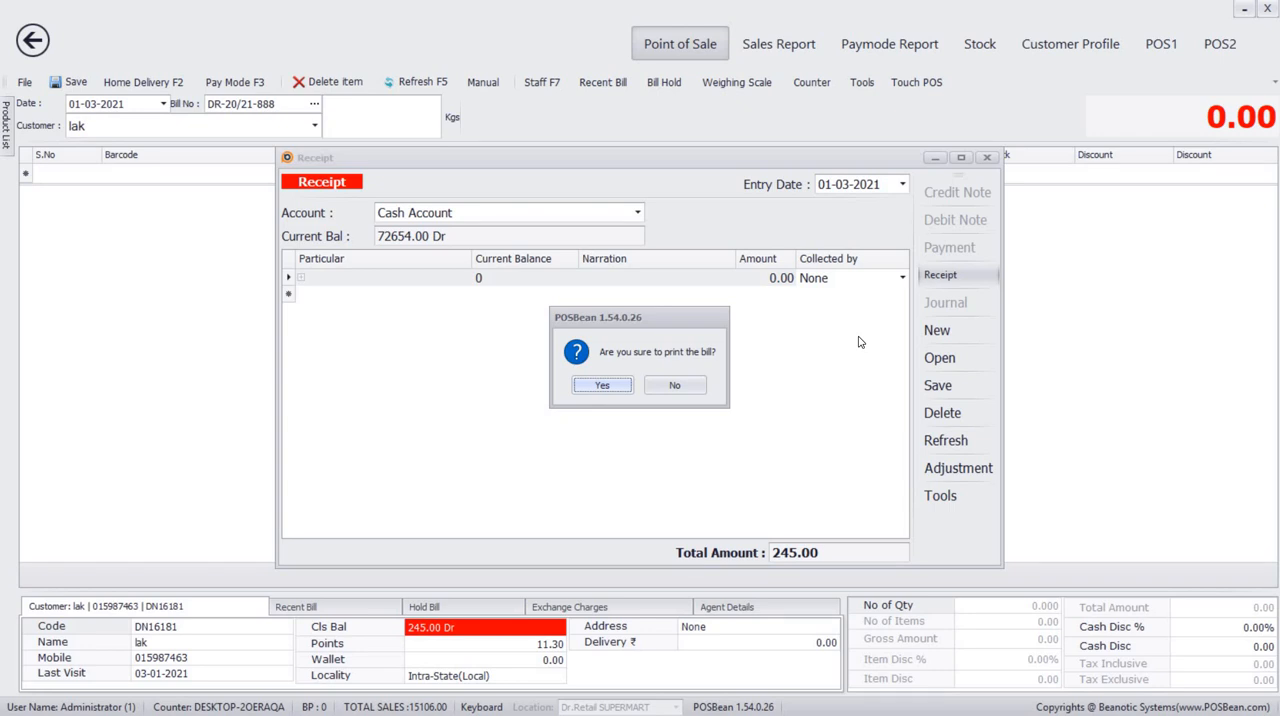
left_click(699, 386)
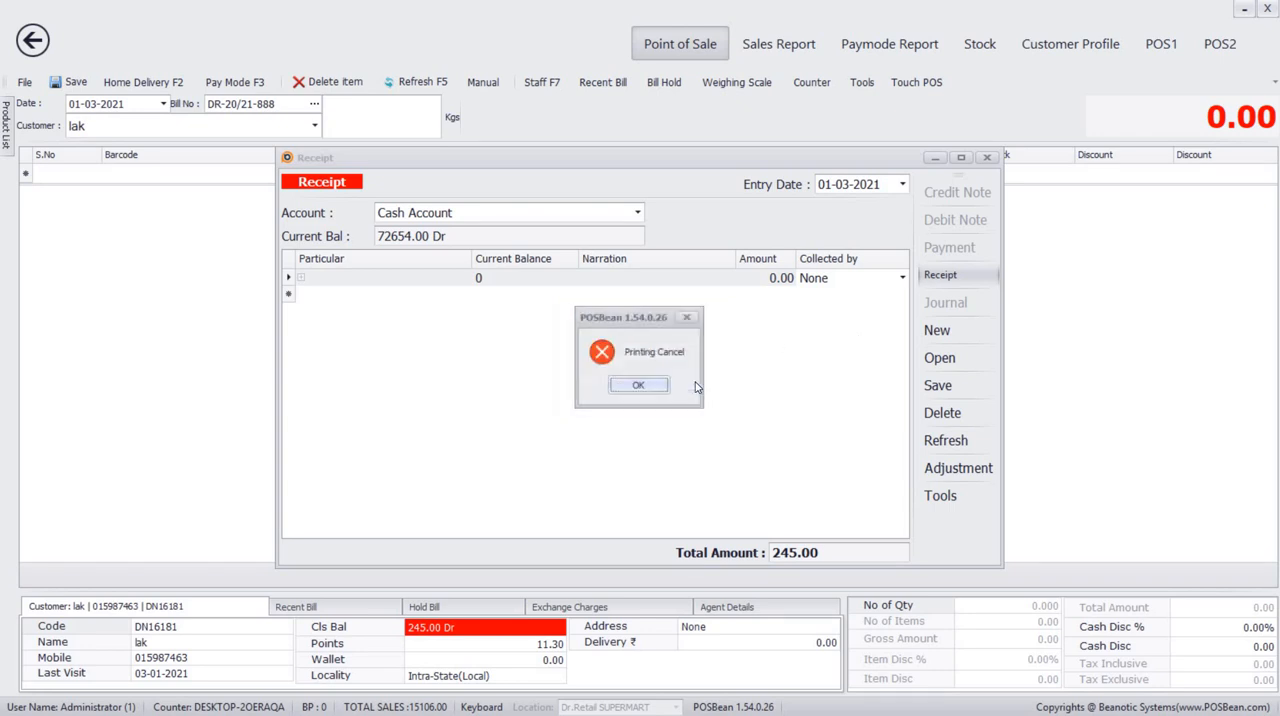
left_click(639, 386)
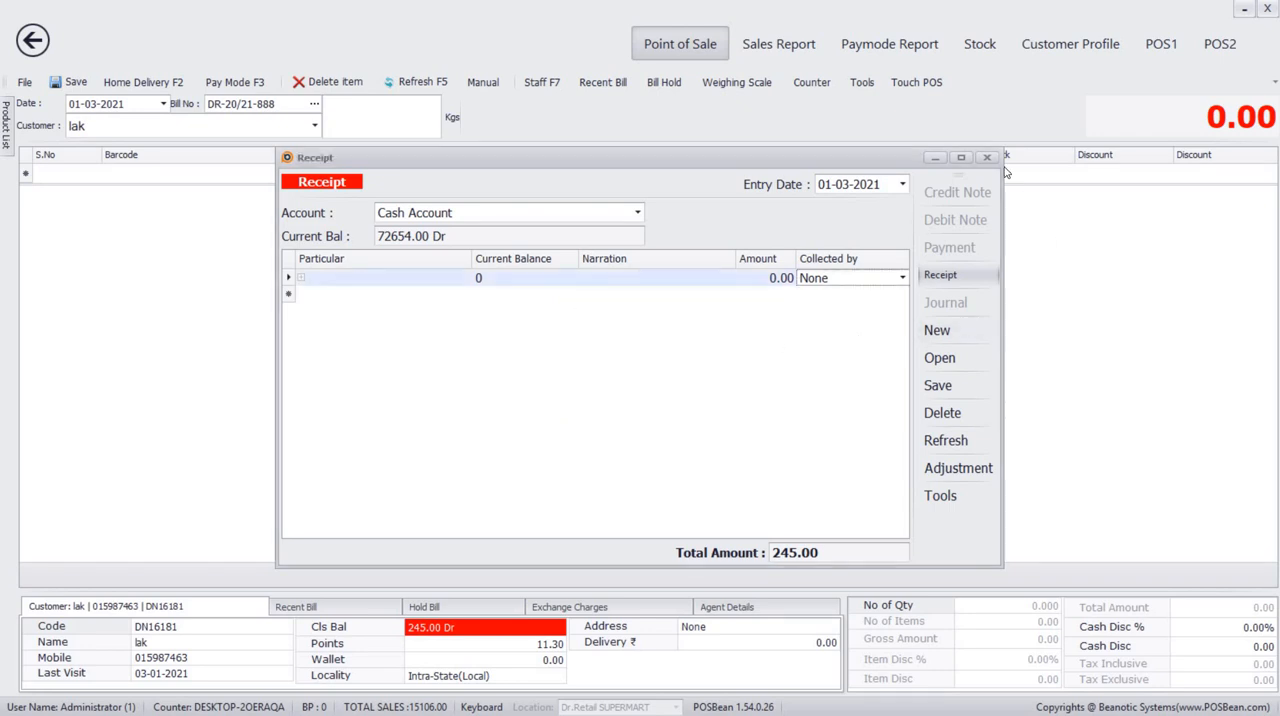
left_click(986, 157)
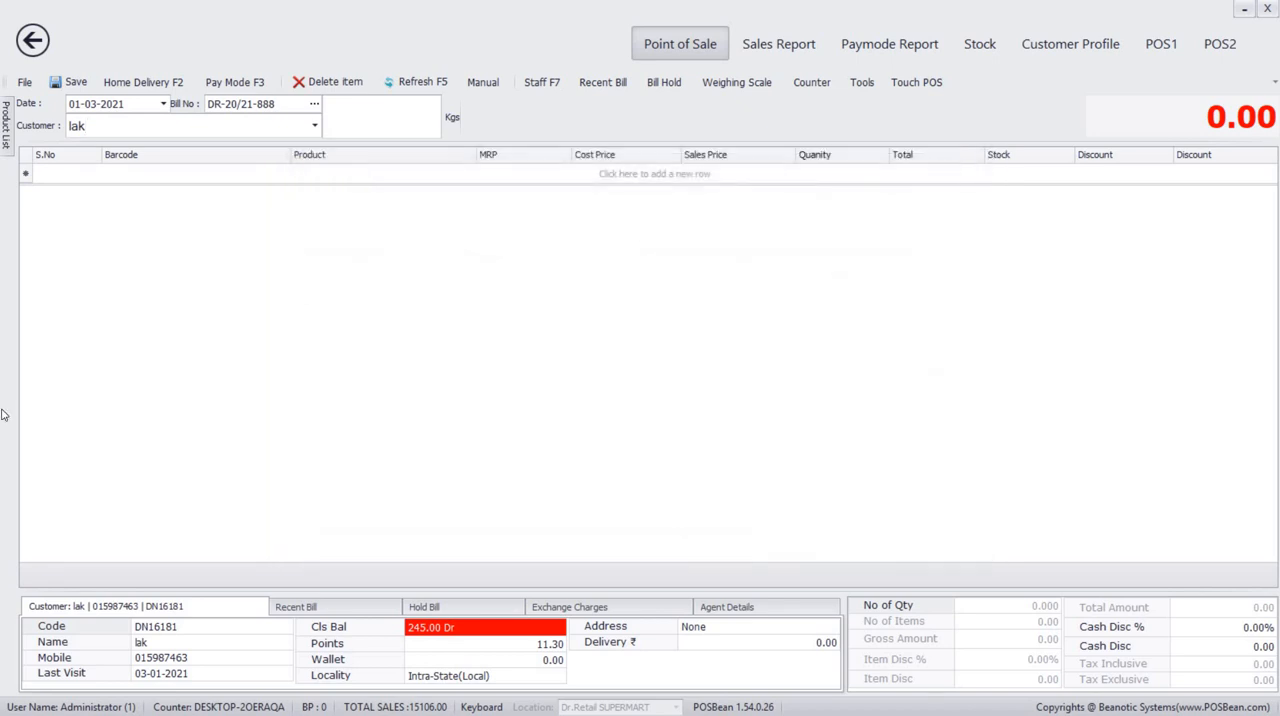
Look up the same customer on the new bill to check the closing balance.
left_click(113, 127)
type("lak")
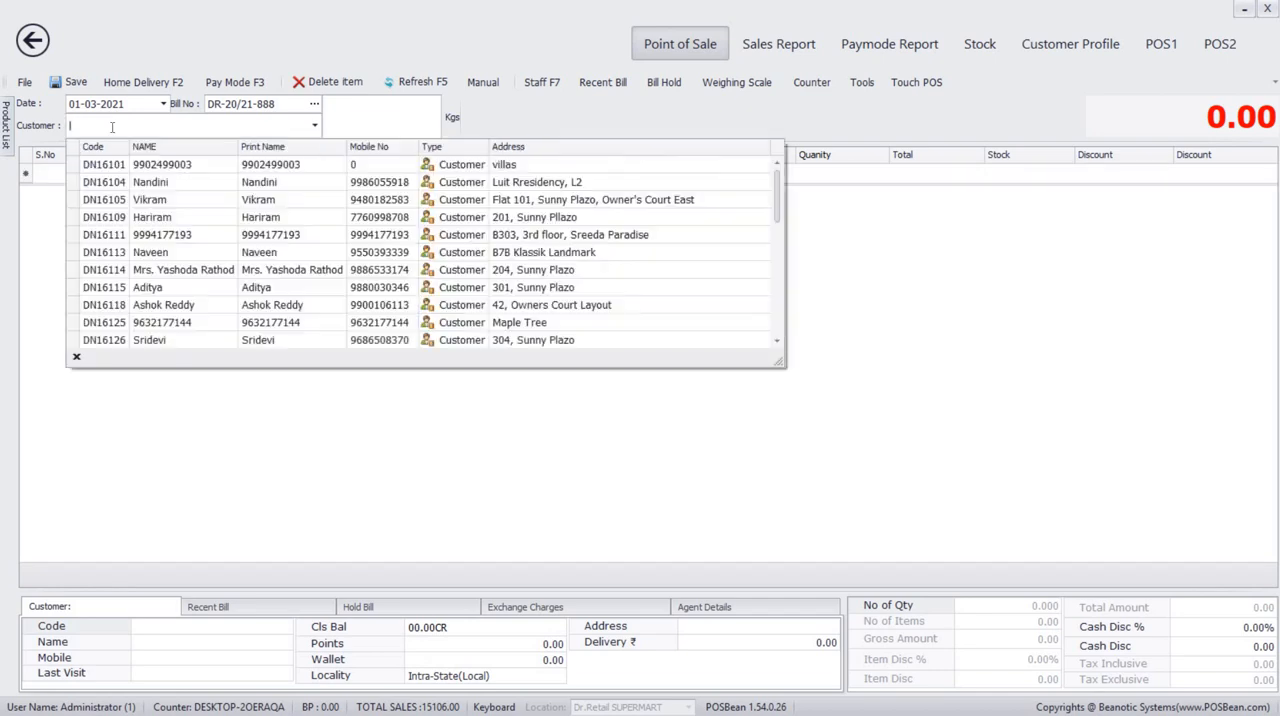
key("Return")
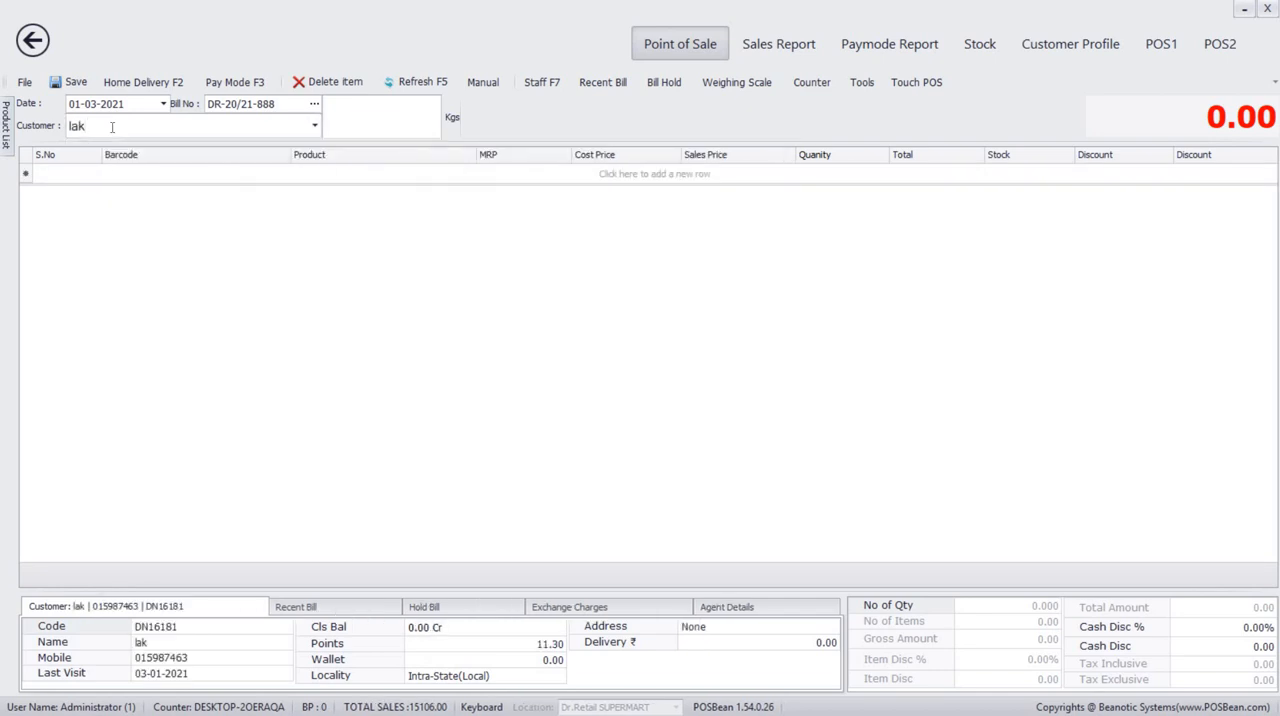
Run the sales report for Dr.Retail SUPERMART for 01-03-2021.
left_click(826, 44)
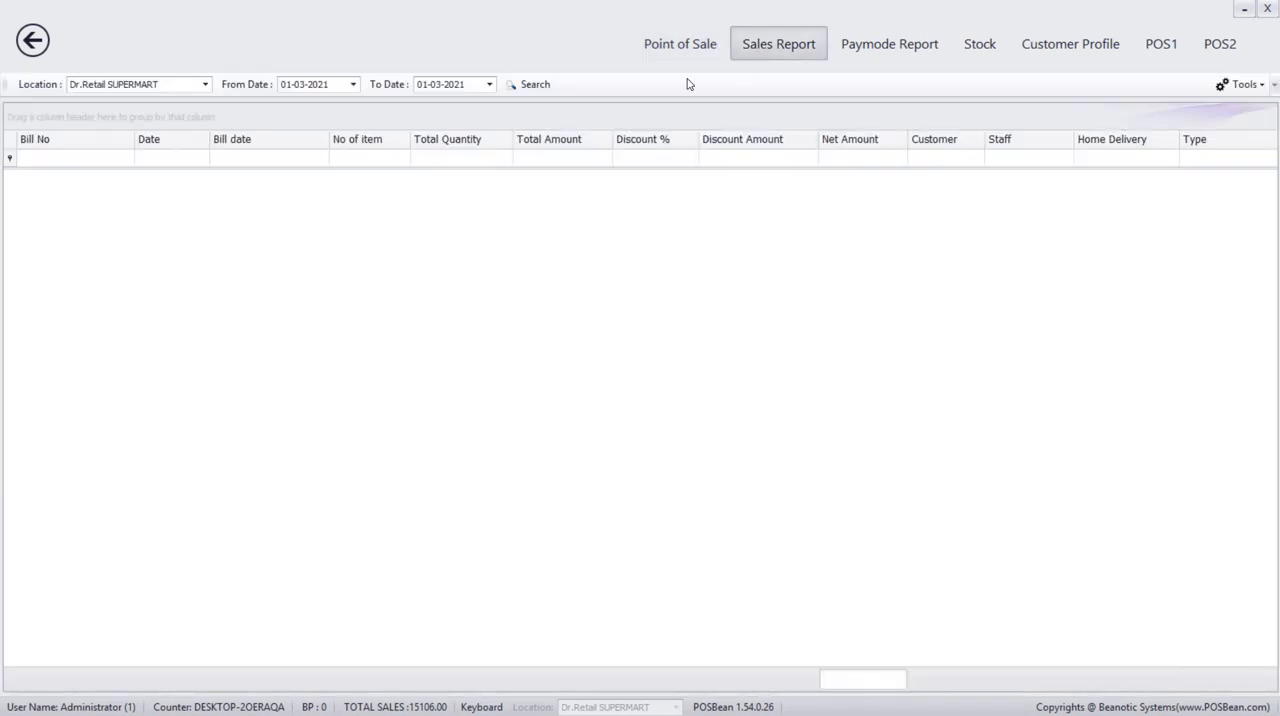
left_click(537, 86)
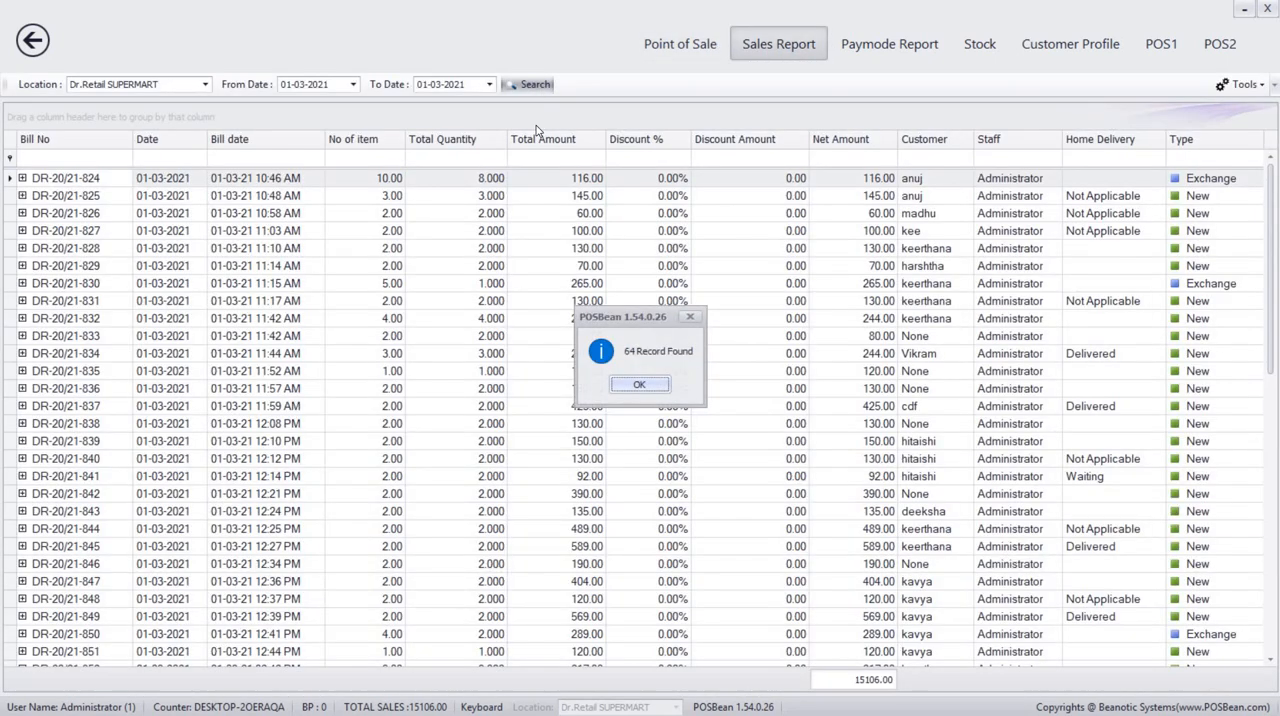
left_click(664, 387)
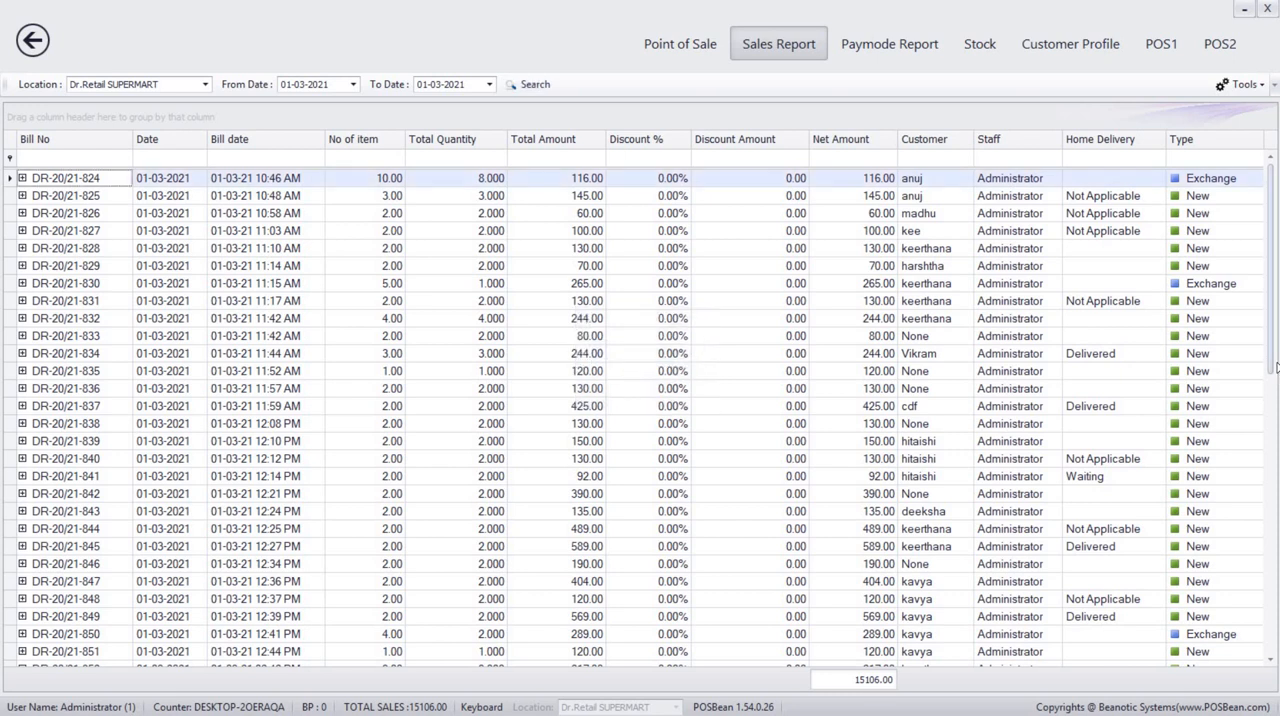
Change the home delivery status of the latest bill in the sales report to Delivered.
scroll(1272, 428, "down", 12)
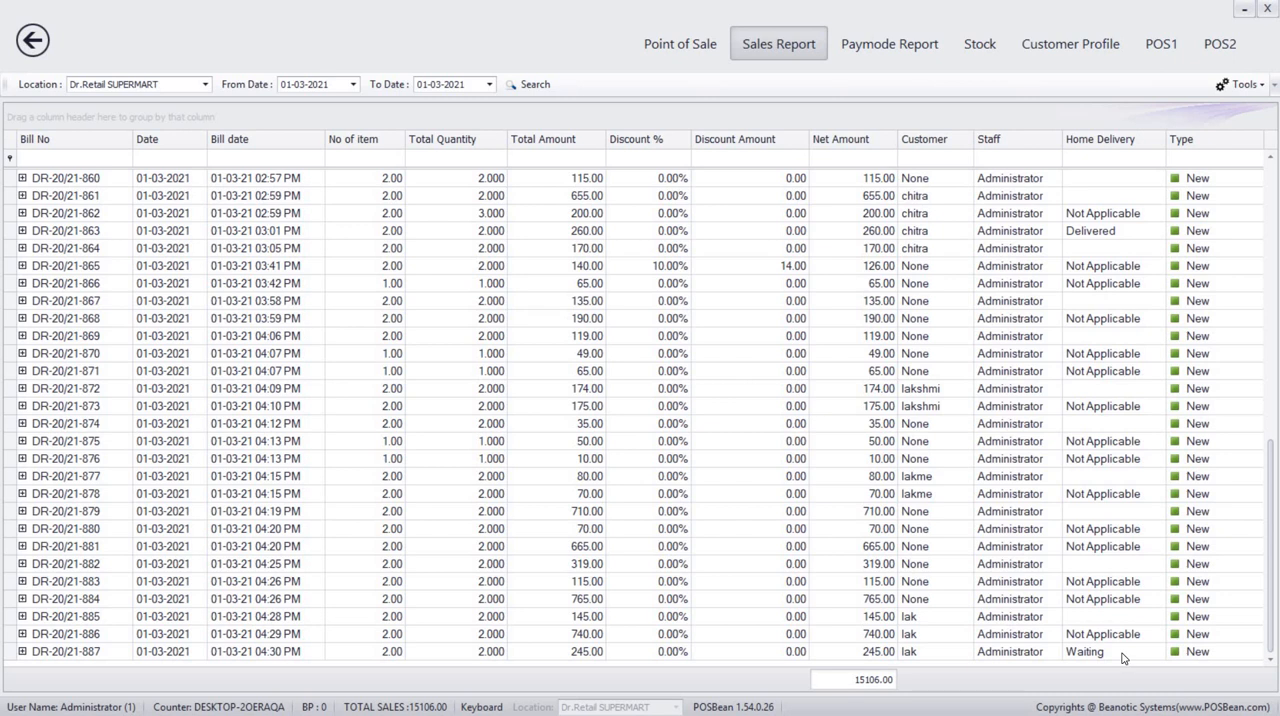
right_click(1123, 653)
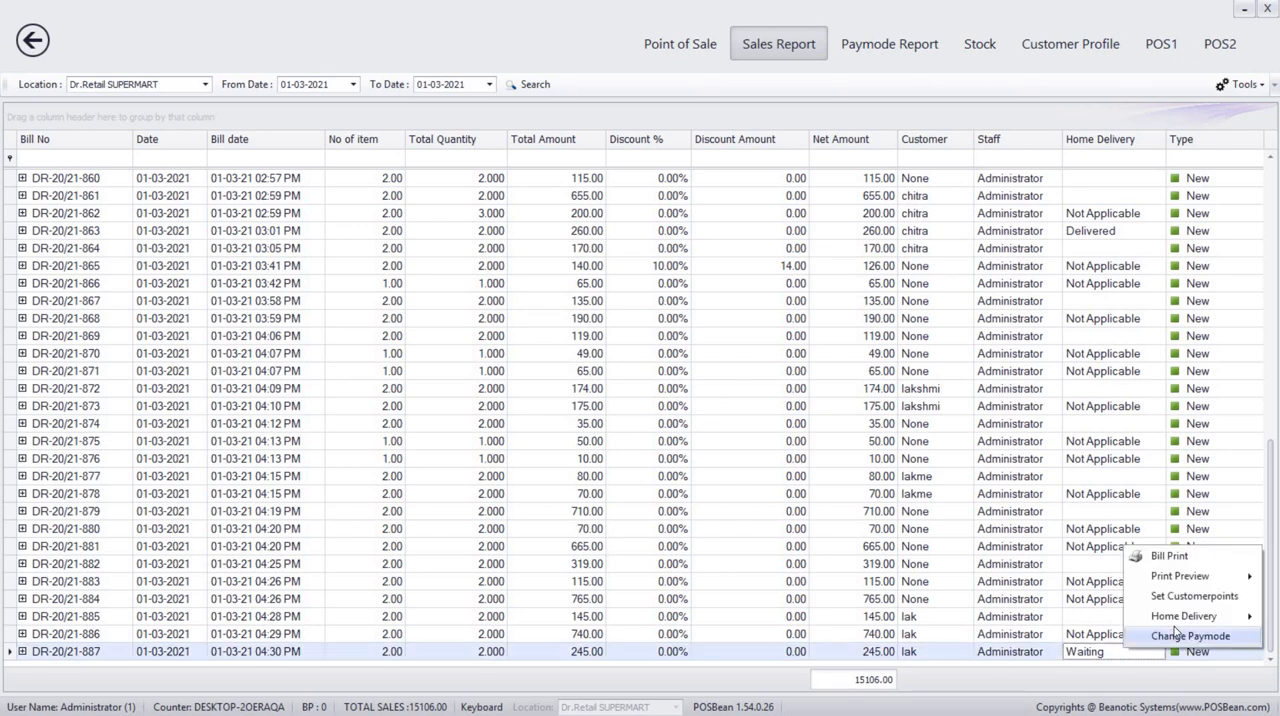
mouse_move(1148, 615)
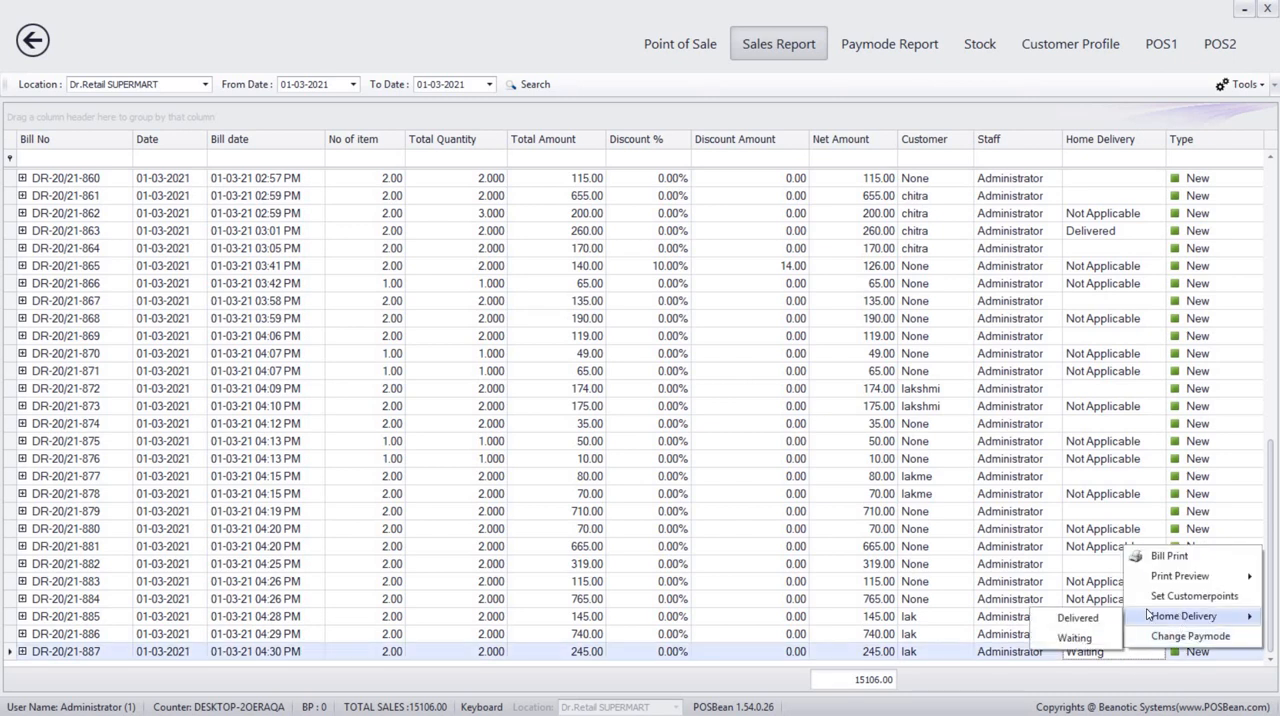
left_click(1077, 618)
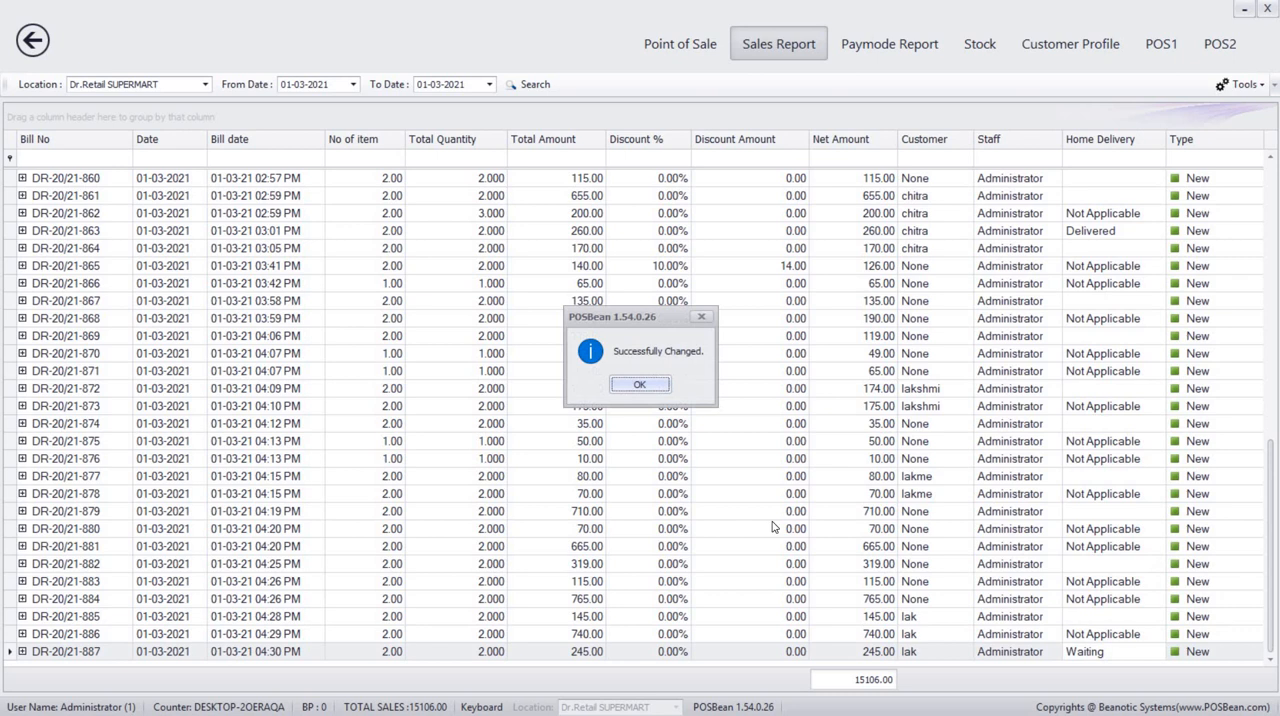
left_click(633, 387)
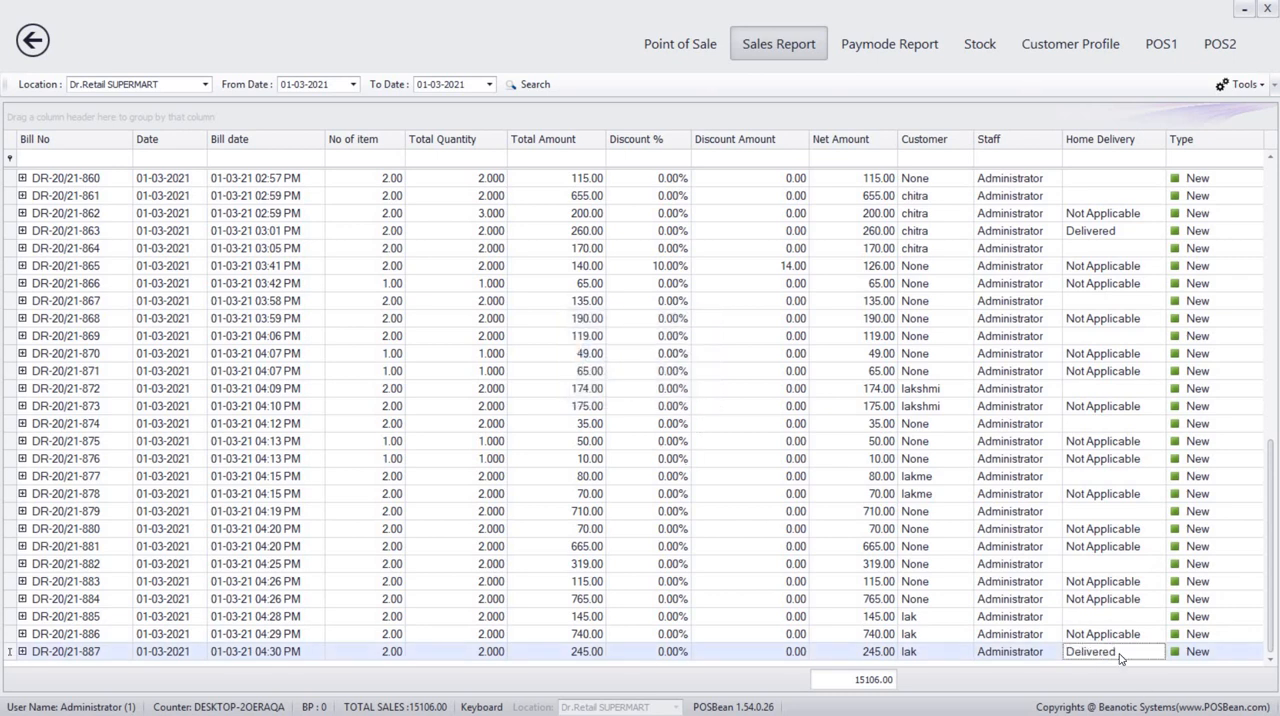
Return to the point of sale and assign the same customer to the new bill.
left_click(693, 45)
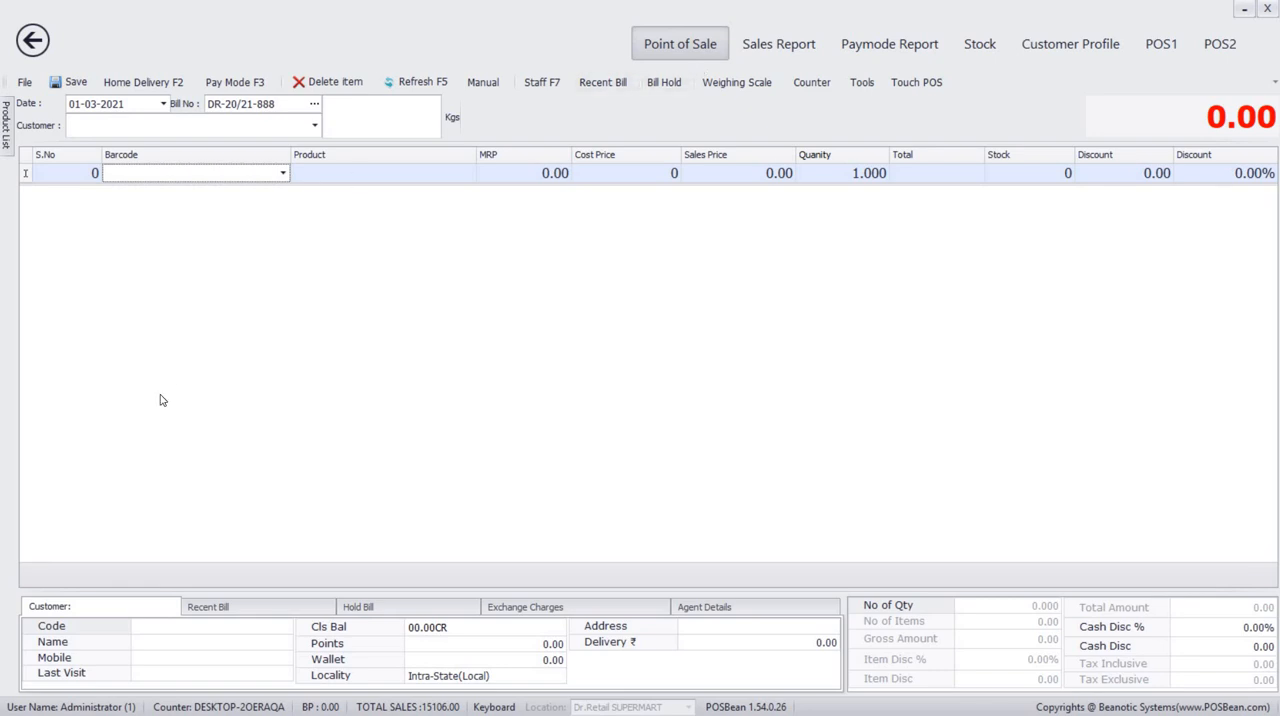
left_click(96, 127)
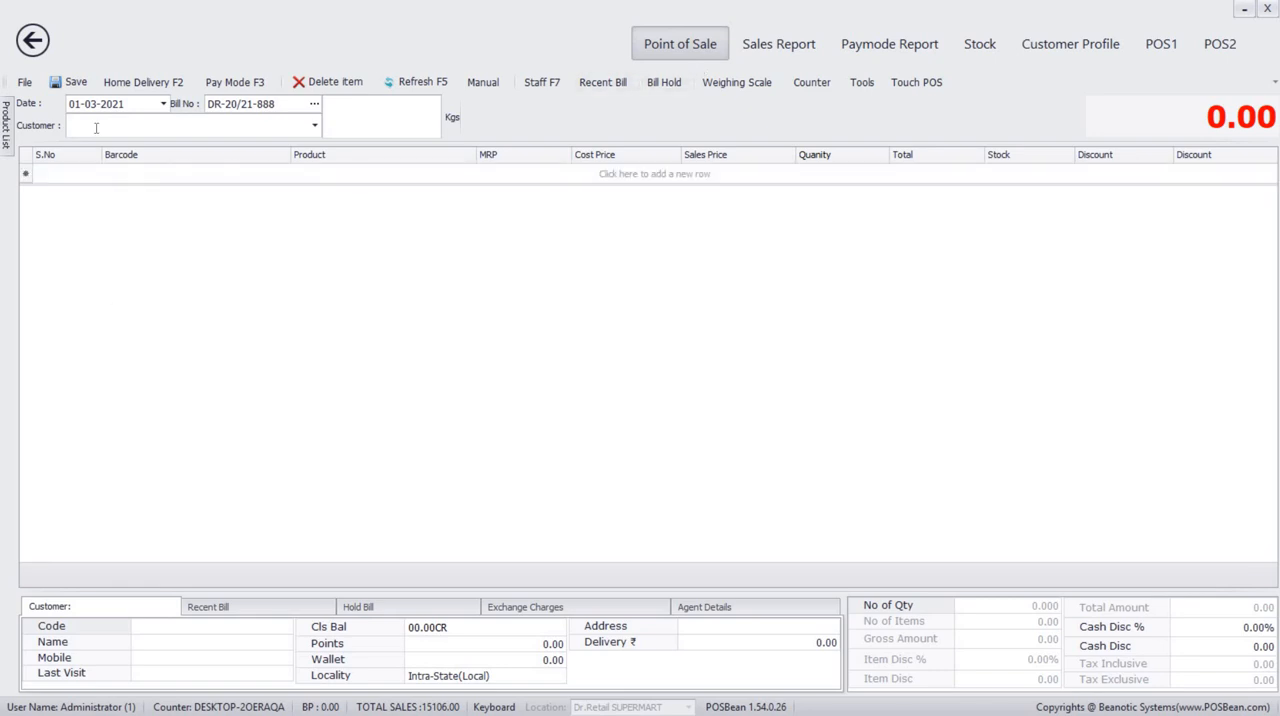
type("lak")
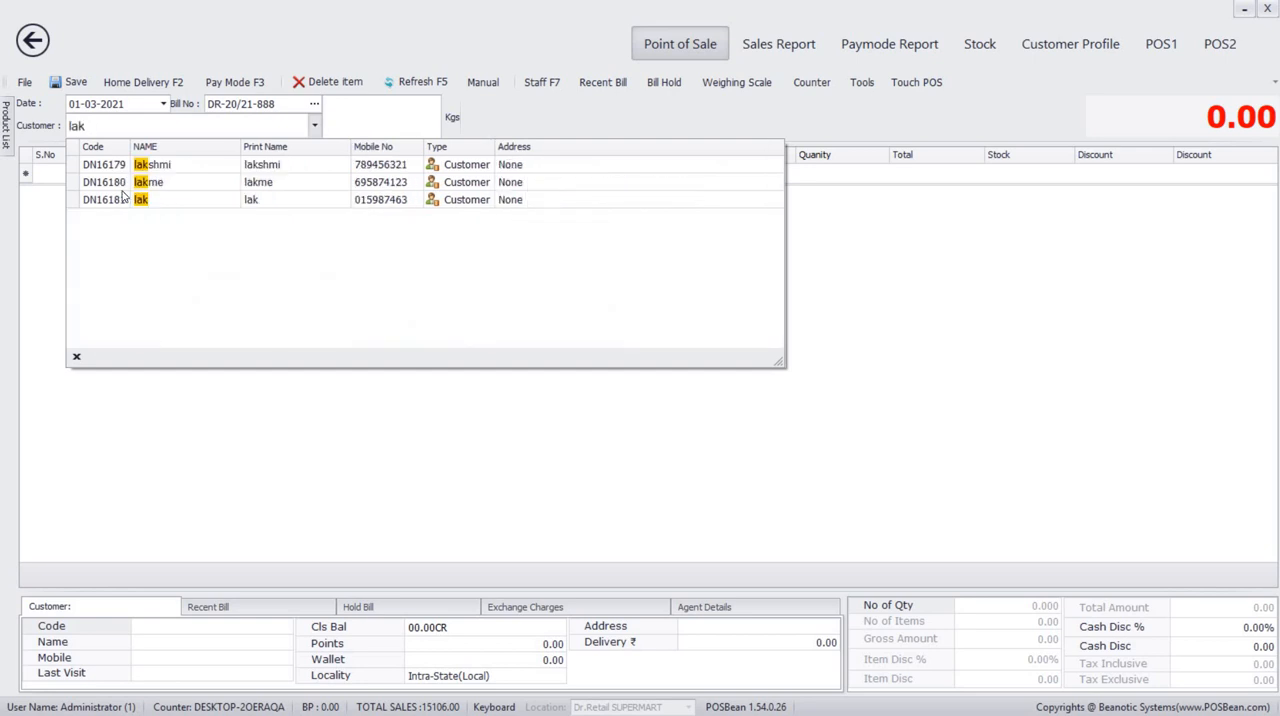
left_click(125, 199)
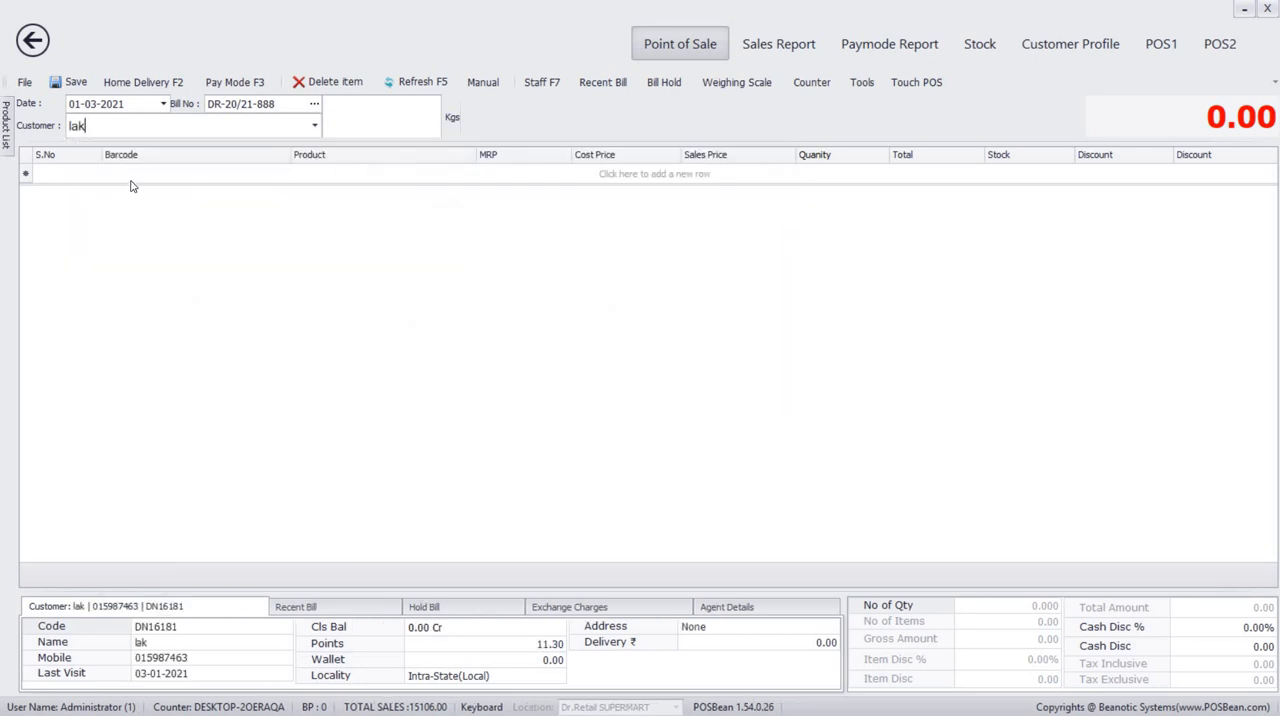
left_click(134, 179)
type("r")
key("Return")
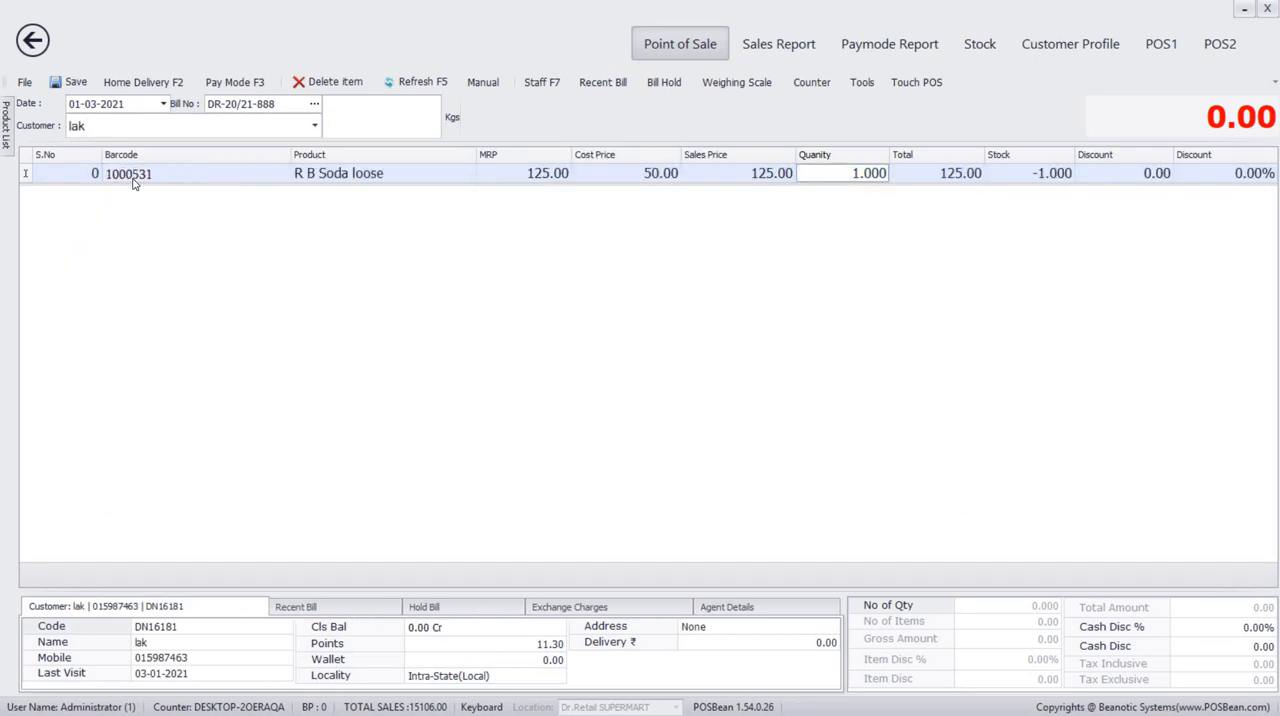
key("Return")
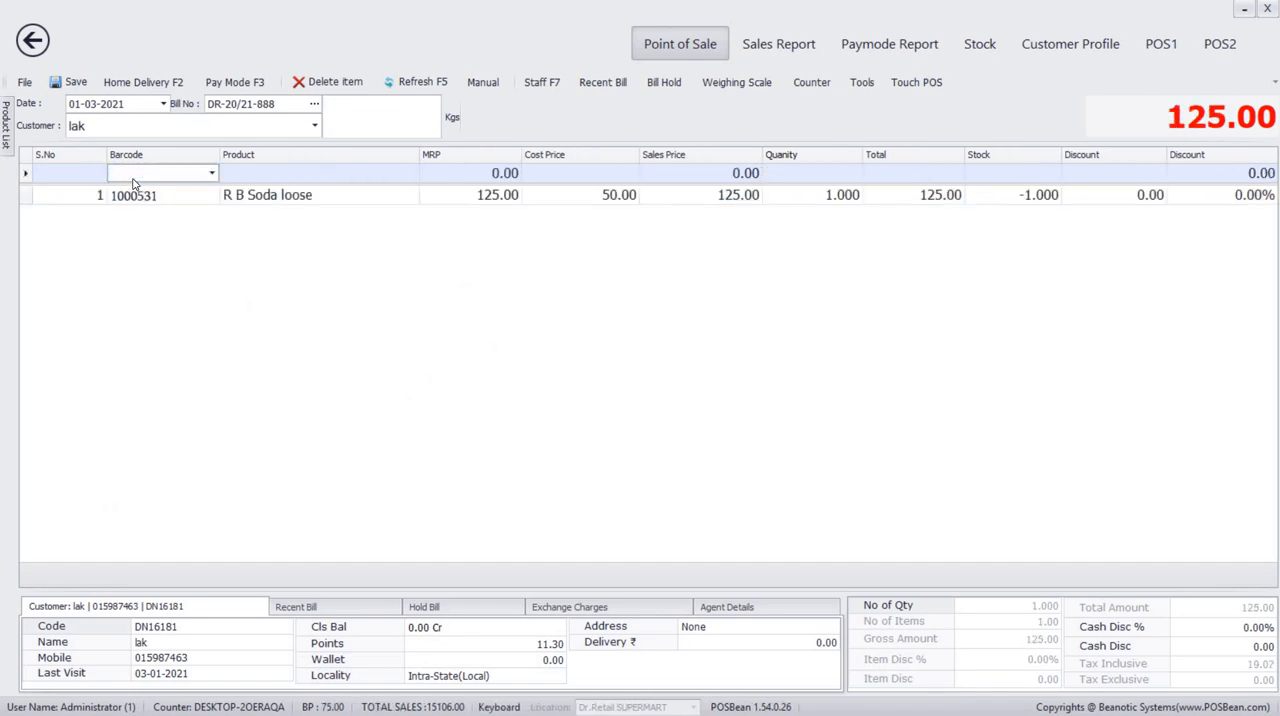
type("t")
key("Return")
key("Return")
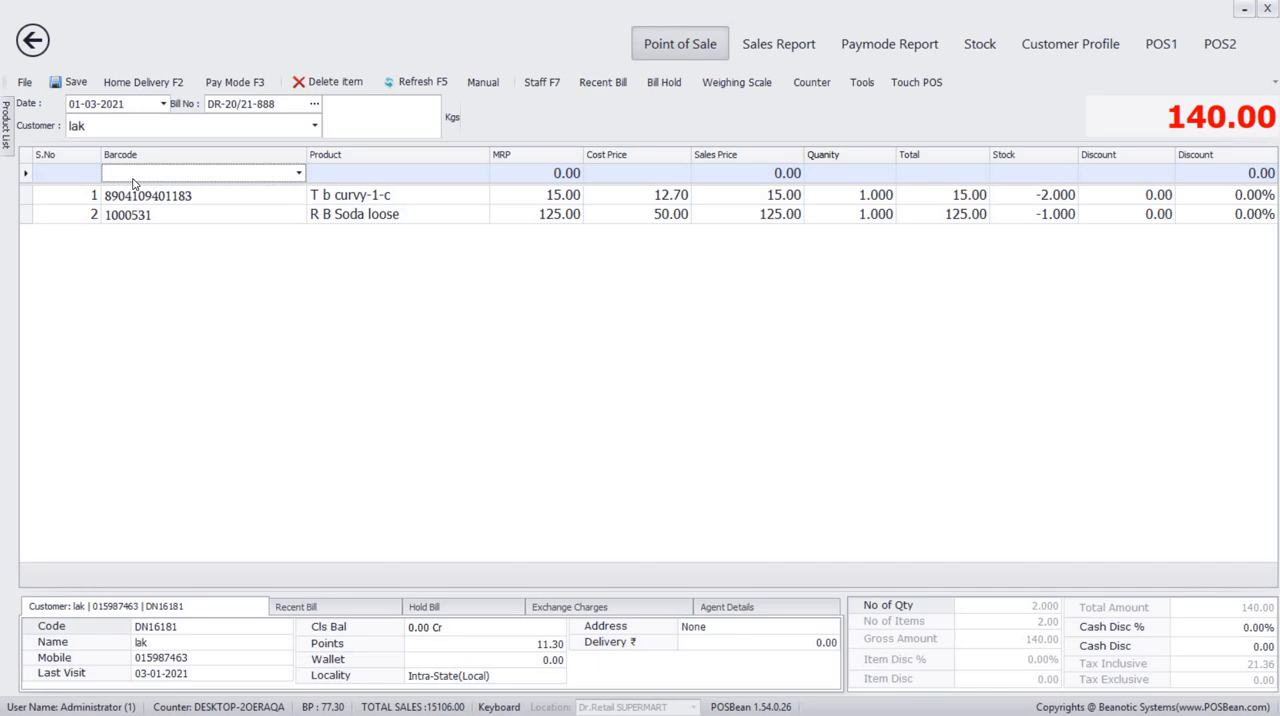
Switch the bill to sales return and return one Ffp2 (KN 95 MASK) and one Cello laundry basket 1 (LAUNDRY 1).
key("minus")
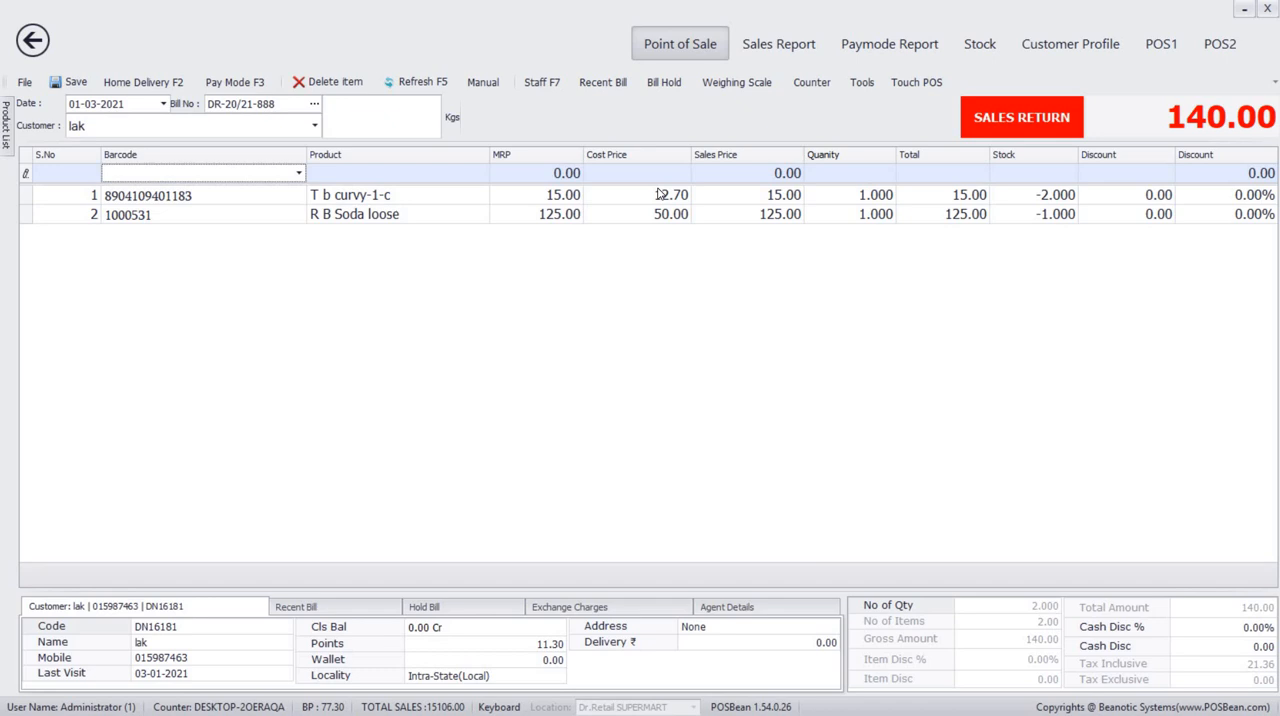
type("k")
key("Return")
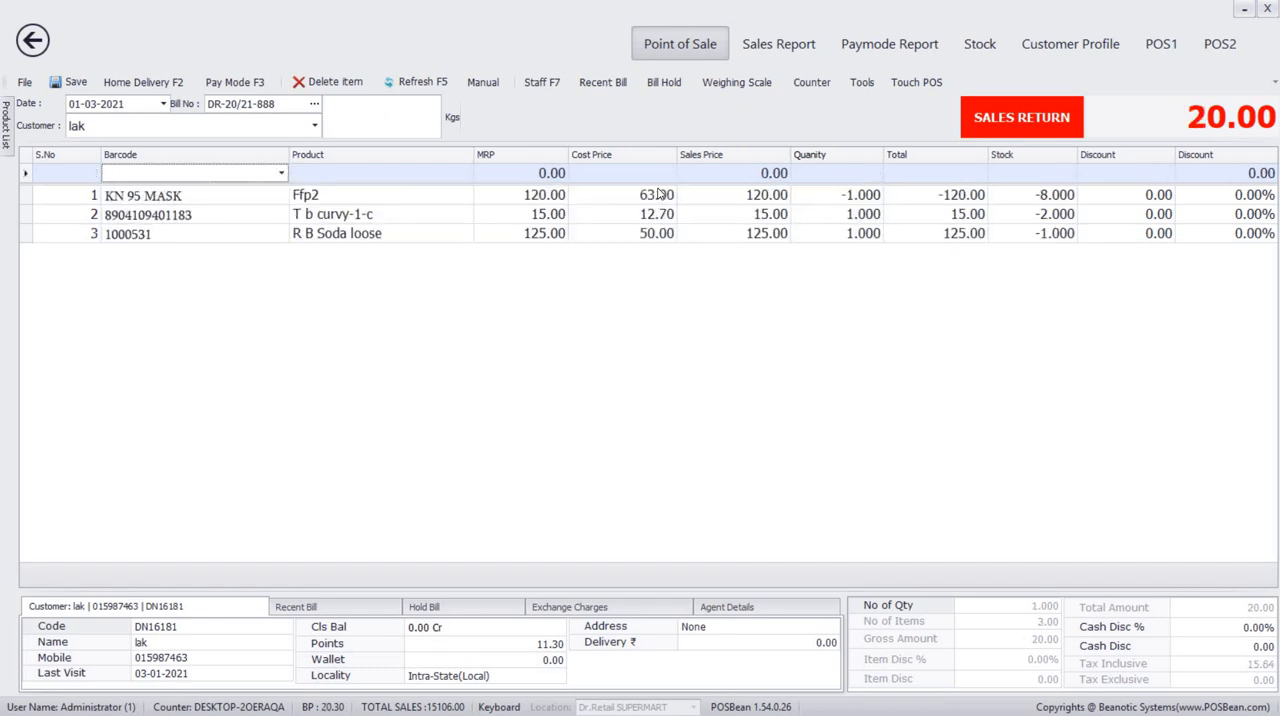
type("l")
key("Return")
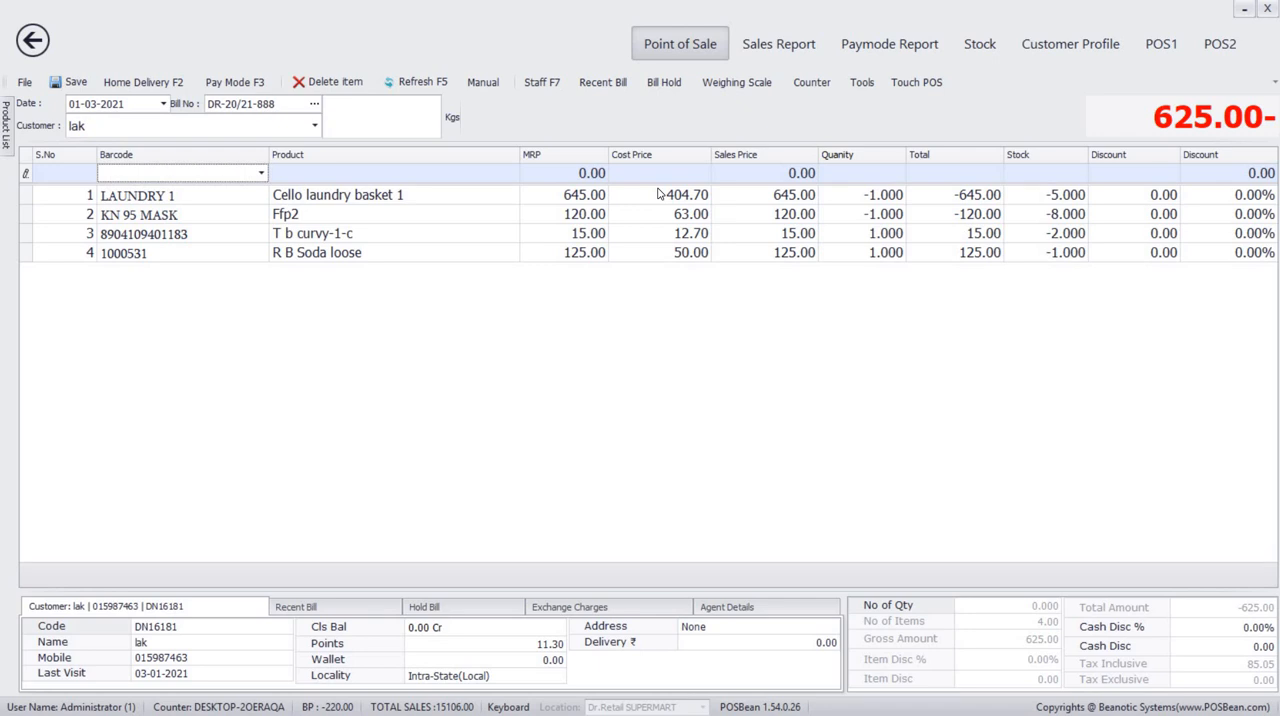
Add one Mueslifutimgic500g (yoga bar muesli) and one Freezersmall (synpack sliders) to the bill as regular sale items.
type("y")
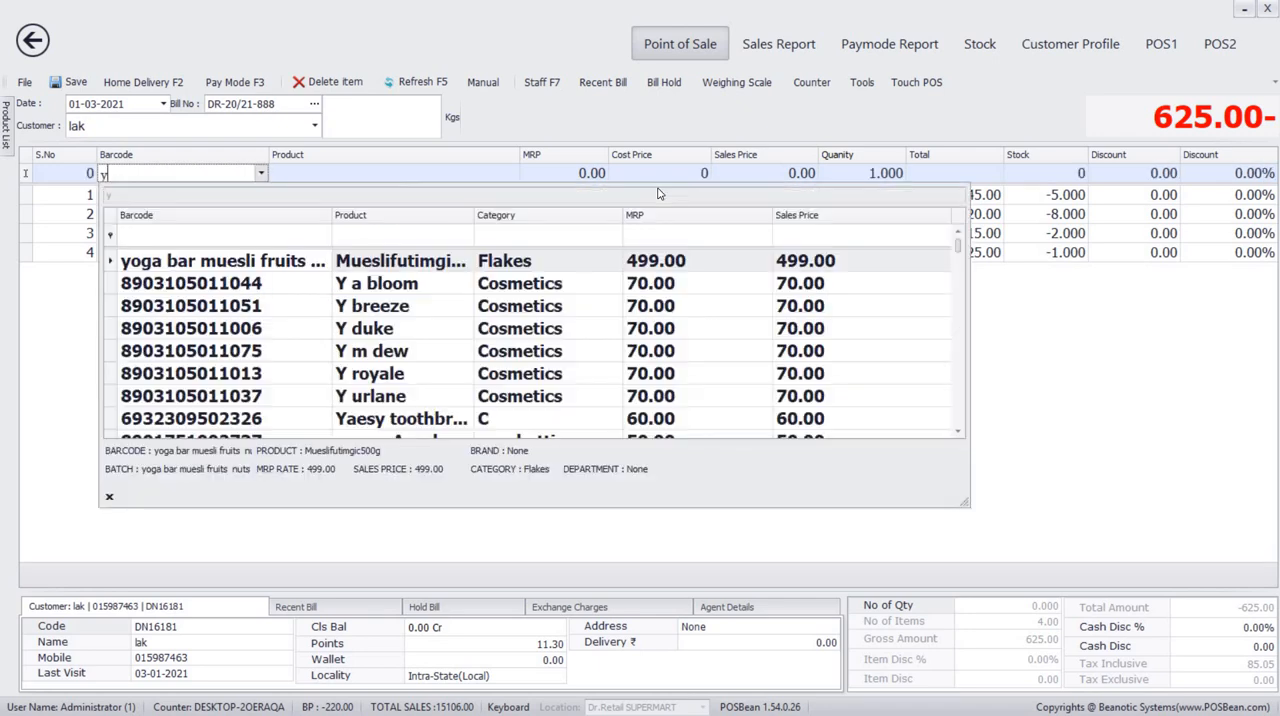
key("Return")
type("s")
key("Return")
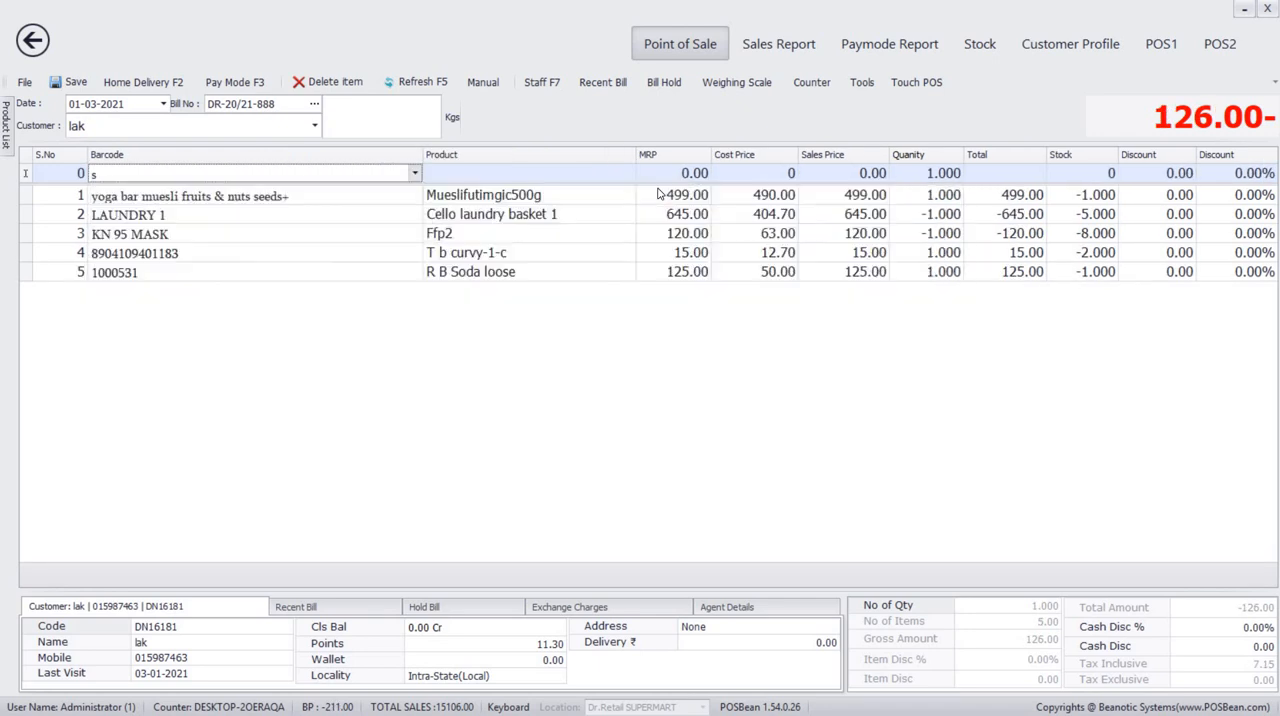
key("Return")
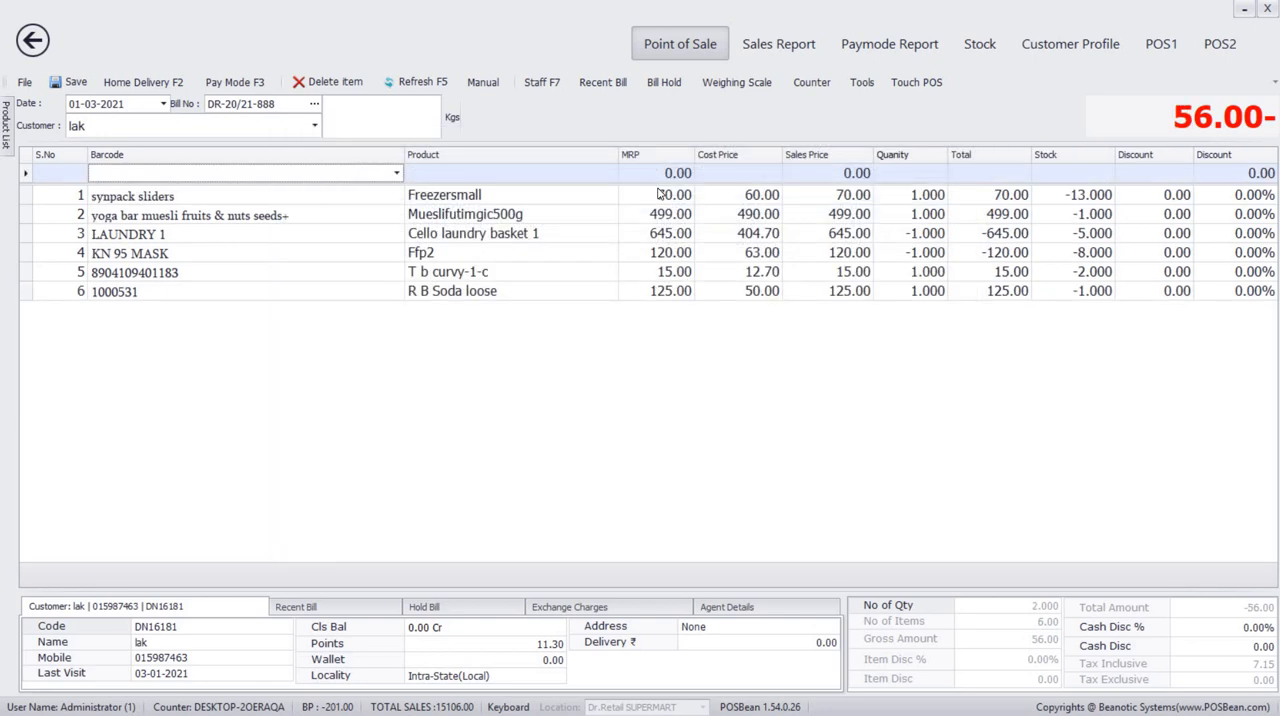
Add one Eaglebroom95 (jds01000) to the bill and accept its sales return with a return bill reference number.
type("jds01000")
key("Return")
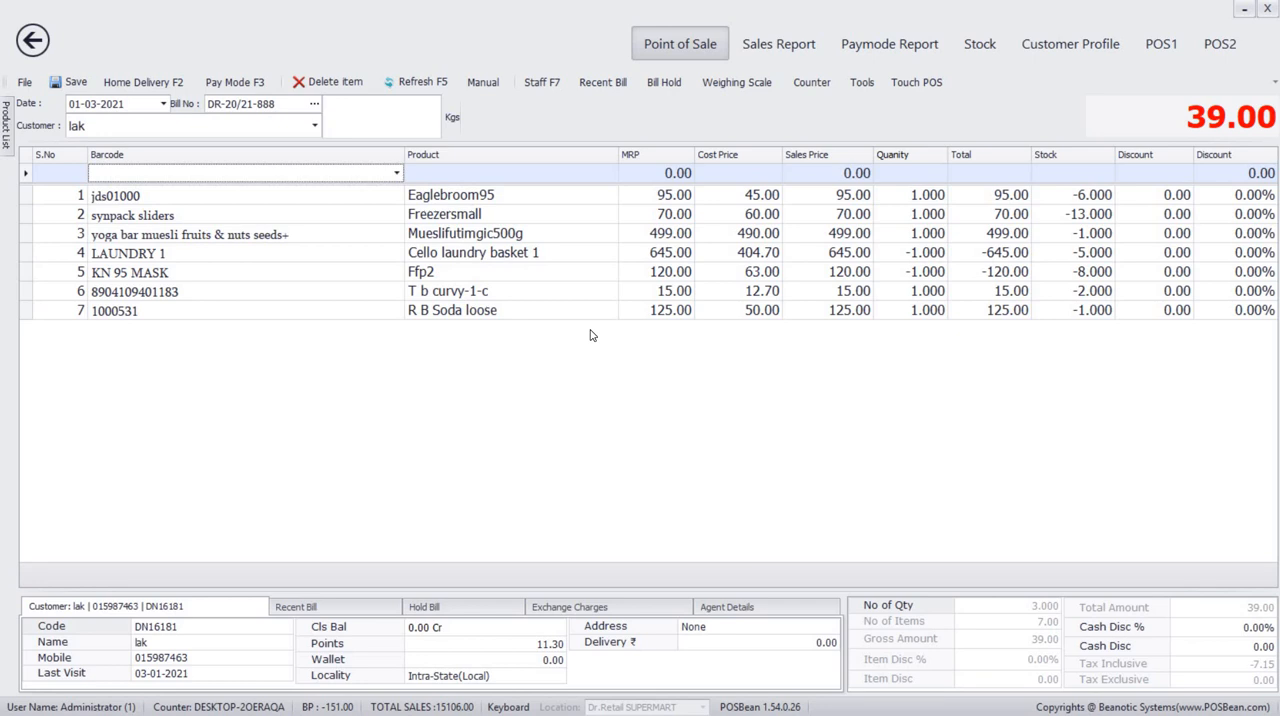
key("F3")
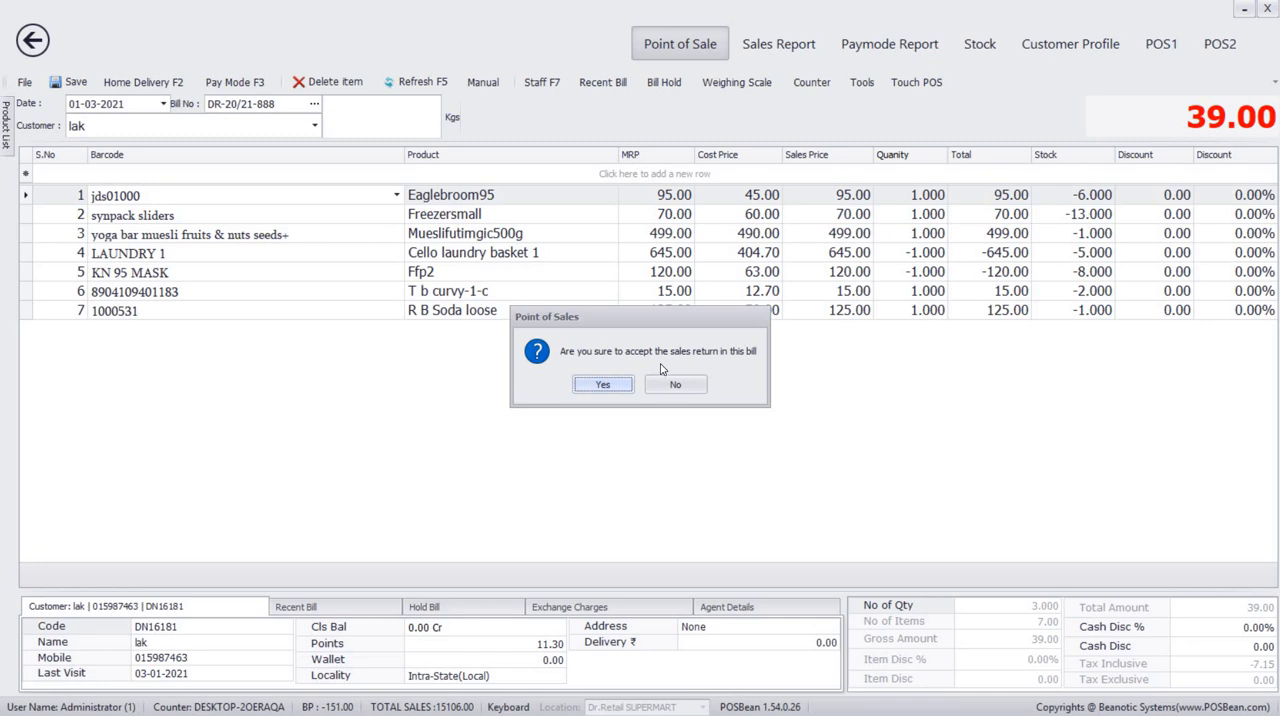
left_click(603, 385)
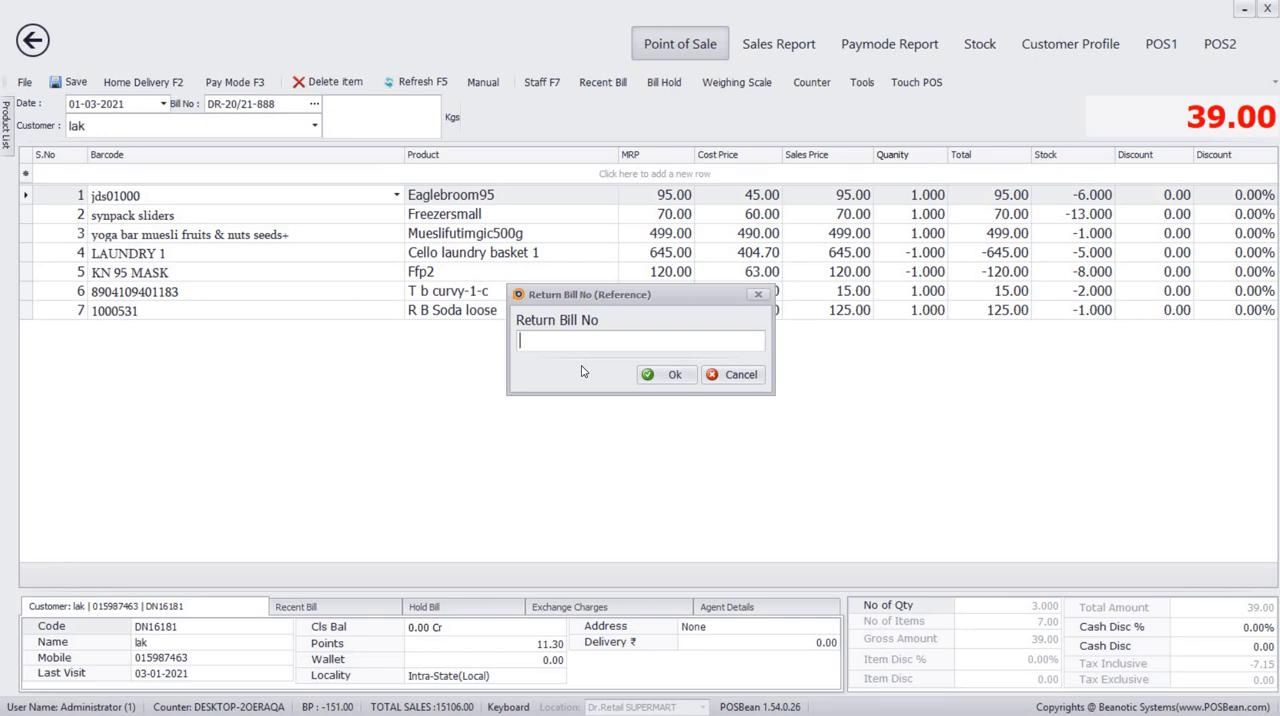
type("1234")
left_click(663, 375)
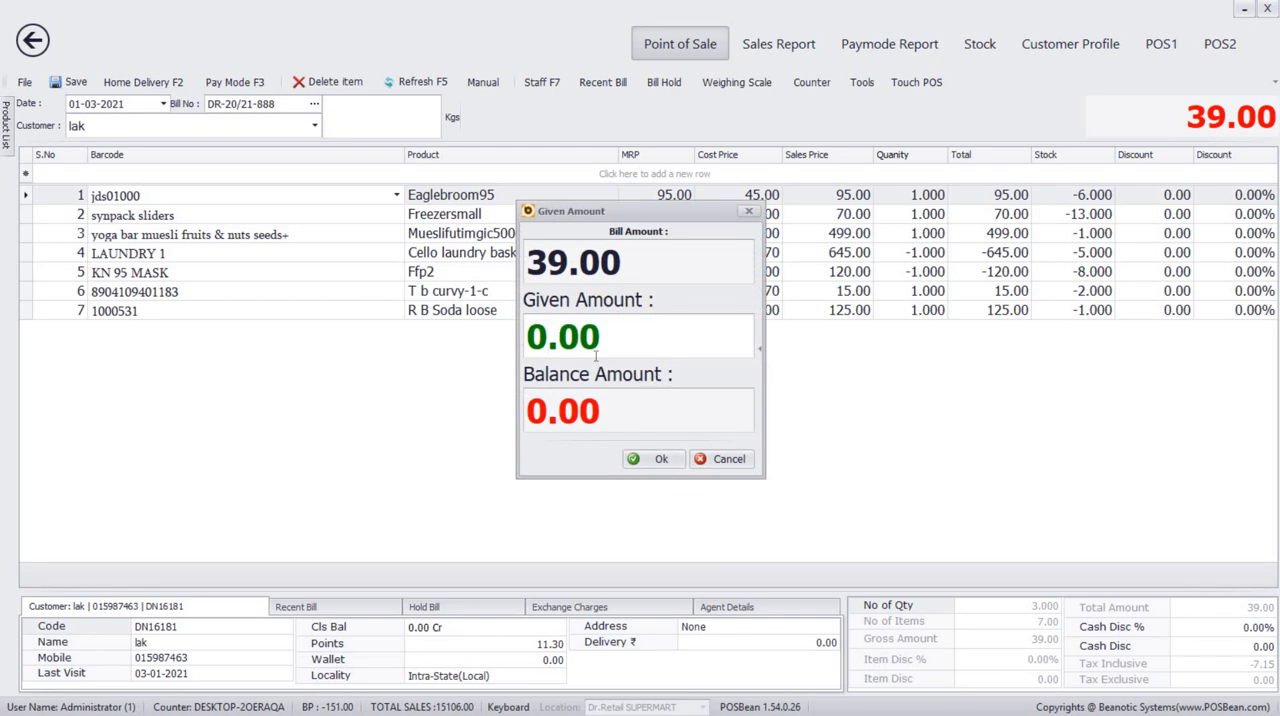
Record a given amount of 39 and save the exchange bill without printing it.
type("39")
left_click(662, 459)
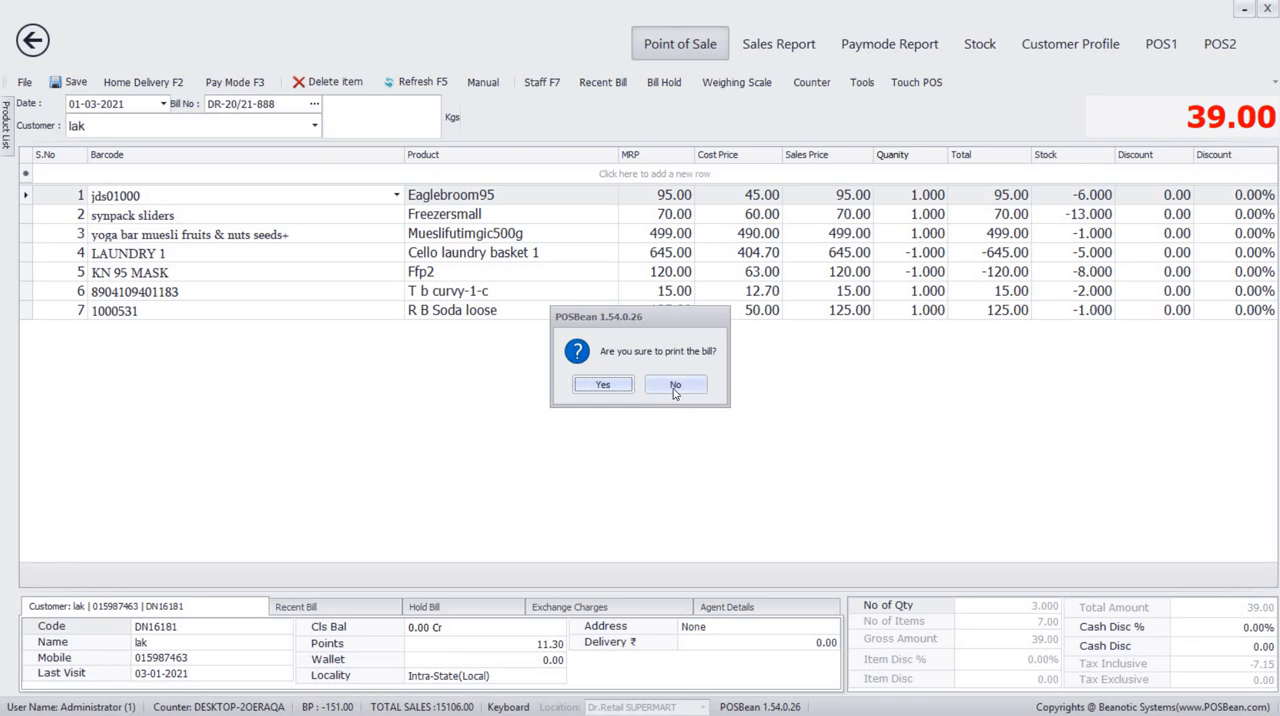
left_click(675, 388)
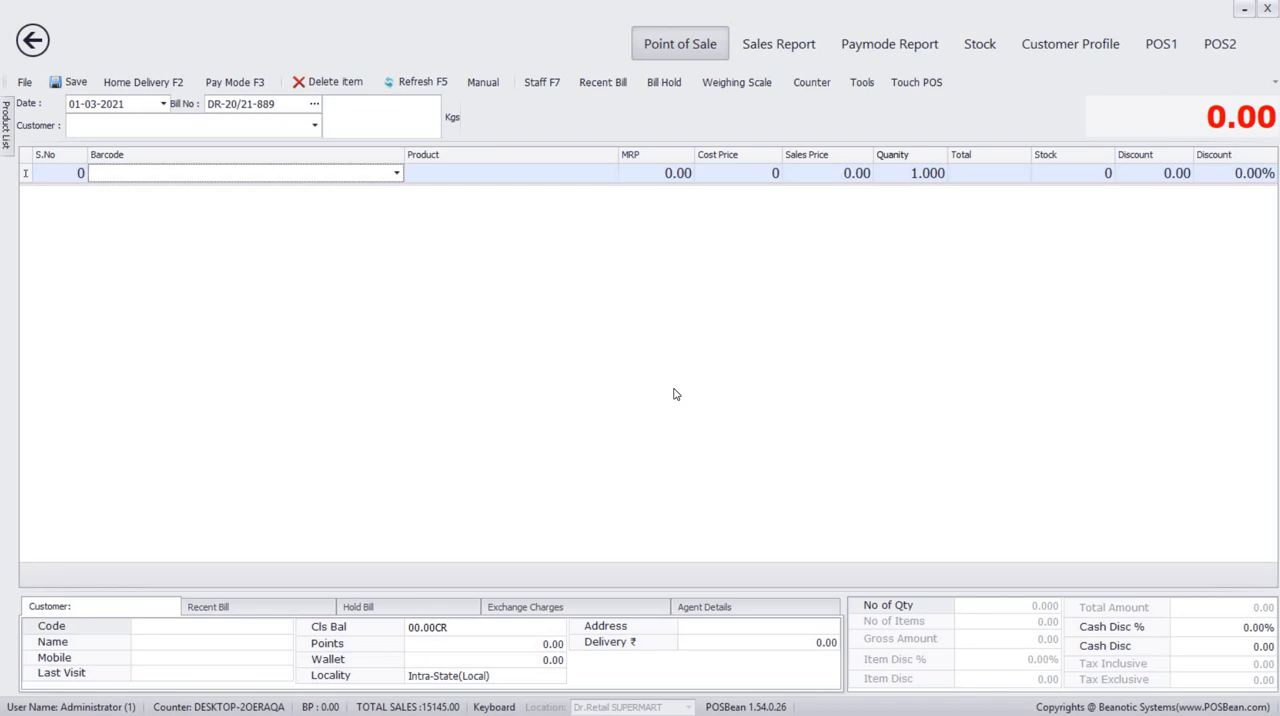
Add one Ffp2 (KN 95 MASK) and one Cello laundry basket 1 (LAUNDRY 1) to the new bill.
type("k")
key("Return")
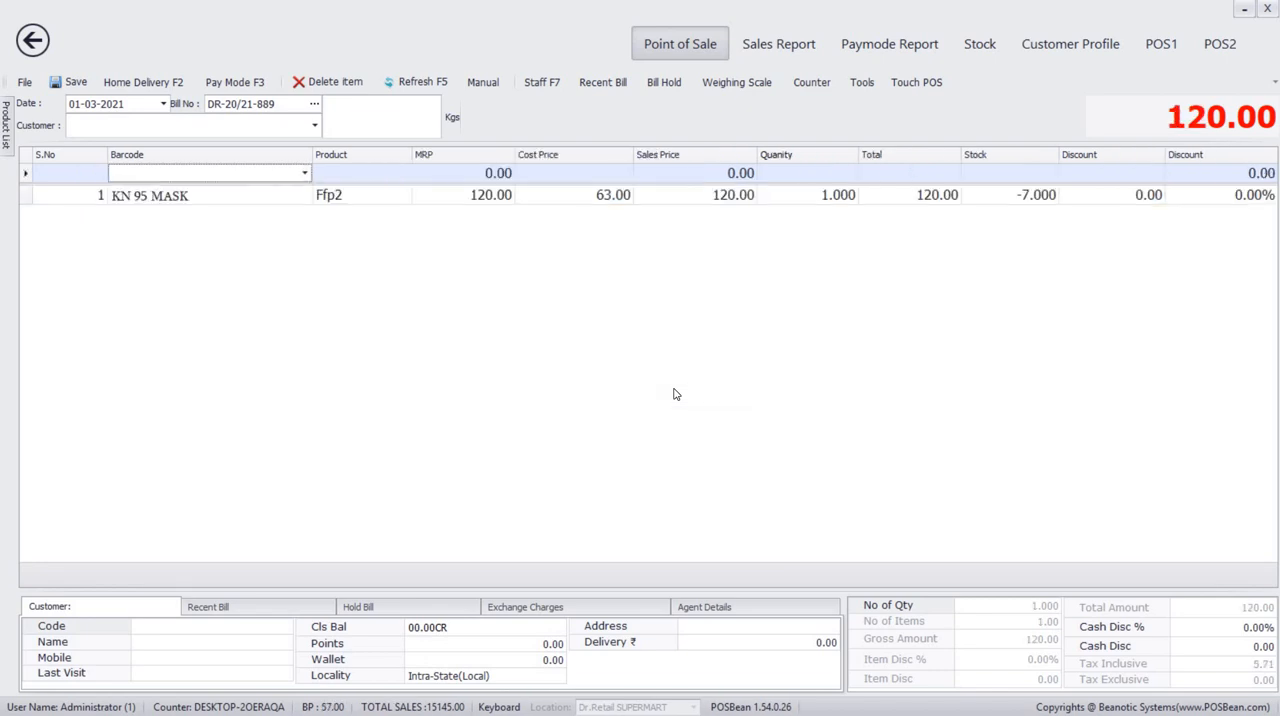
type("l")
key("Return")
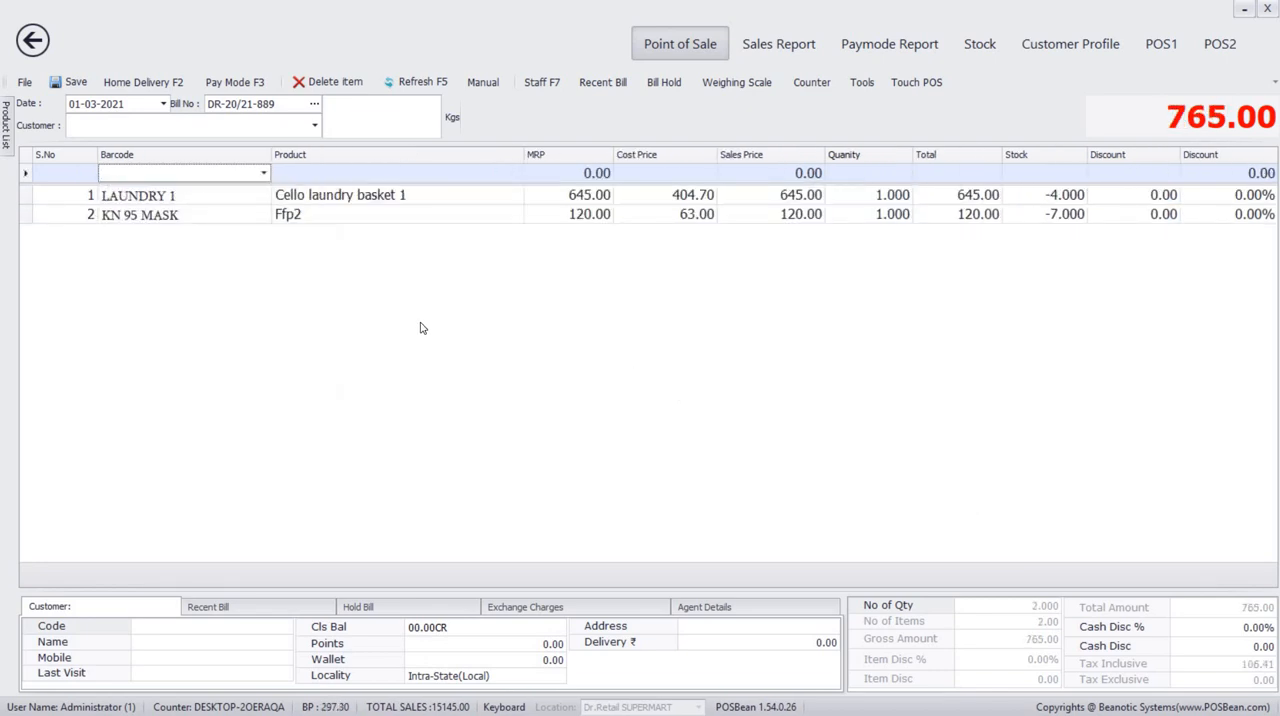
Delete the Cello laundry basket 1 and Ffp2 lines from the bill.
left_click(424, 202)
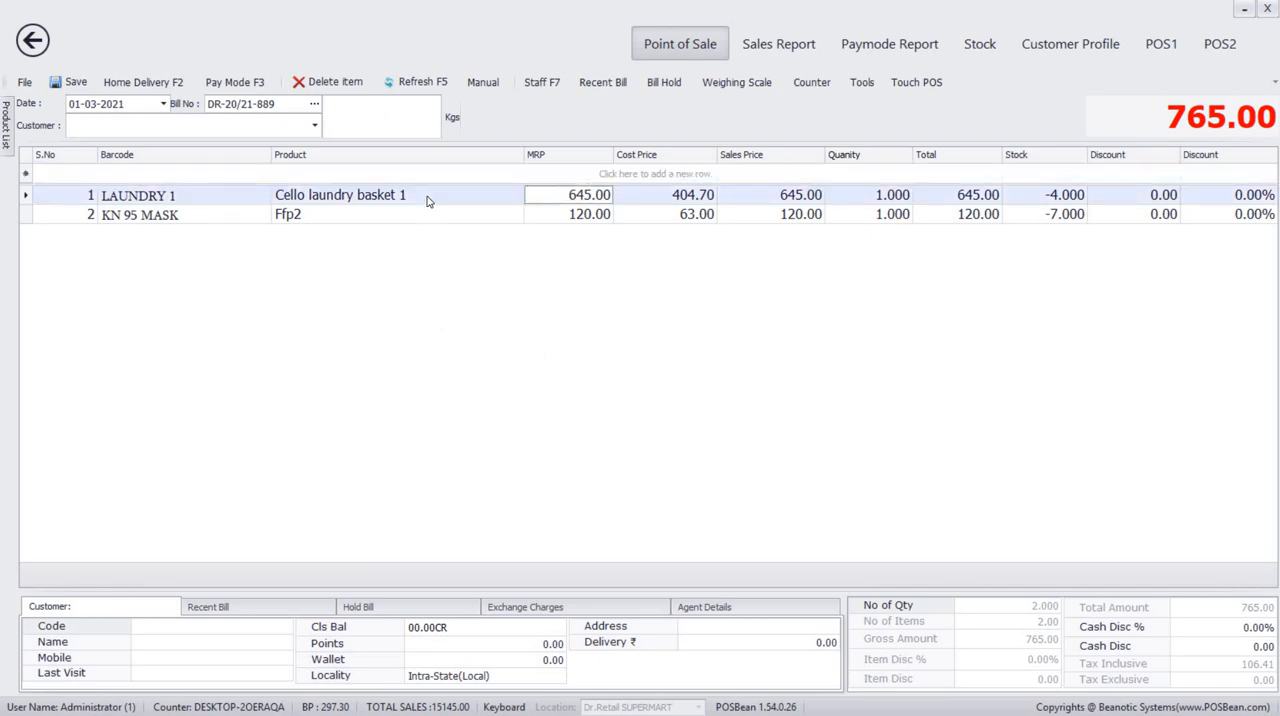
left_click(337, 81)
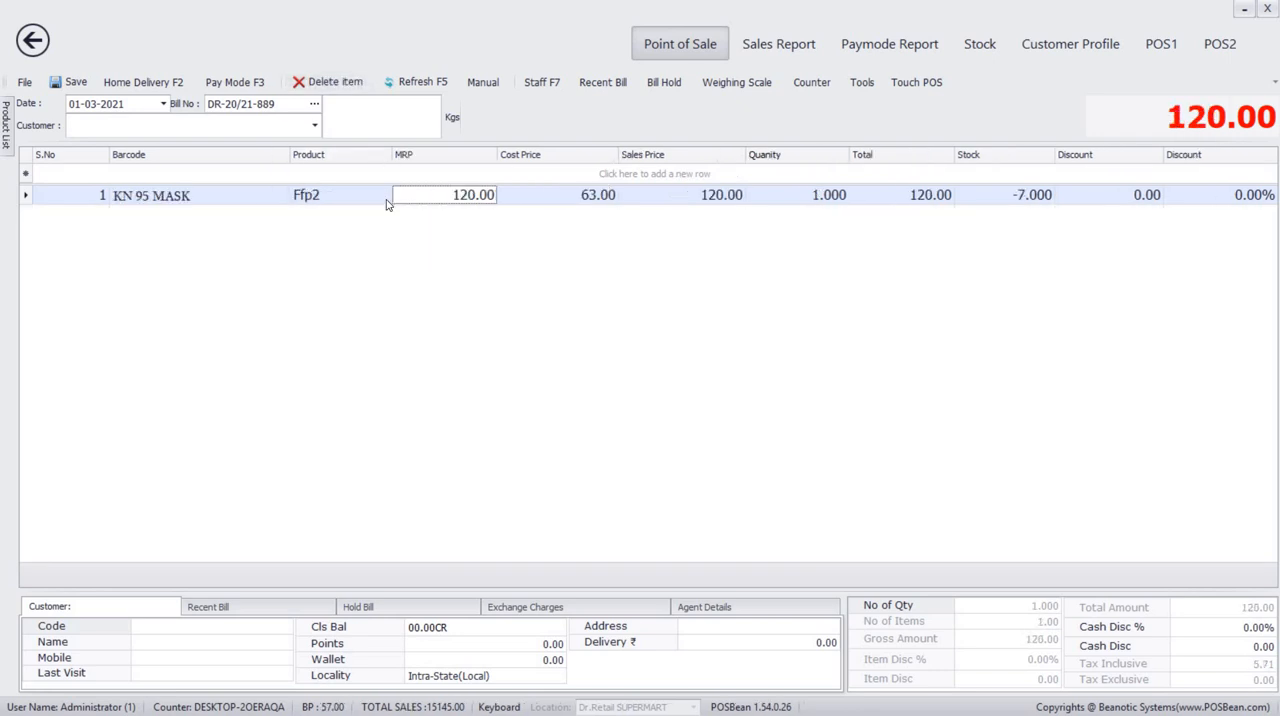
key("Delete")
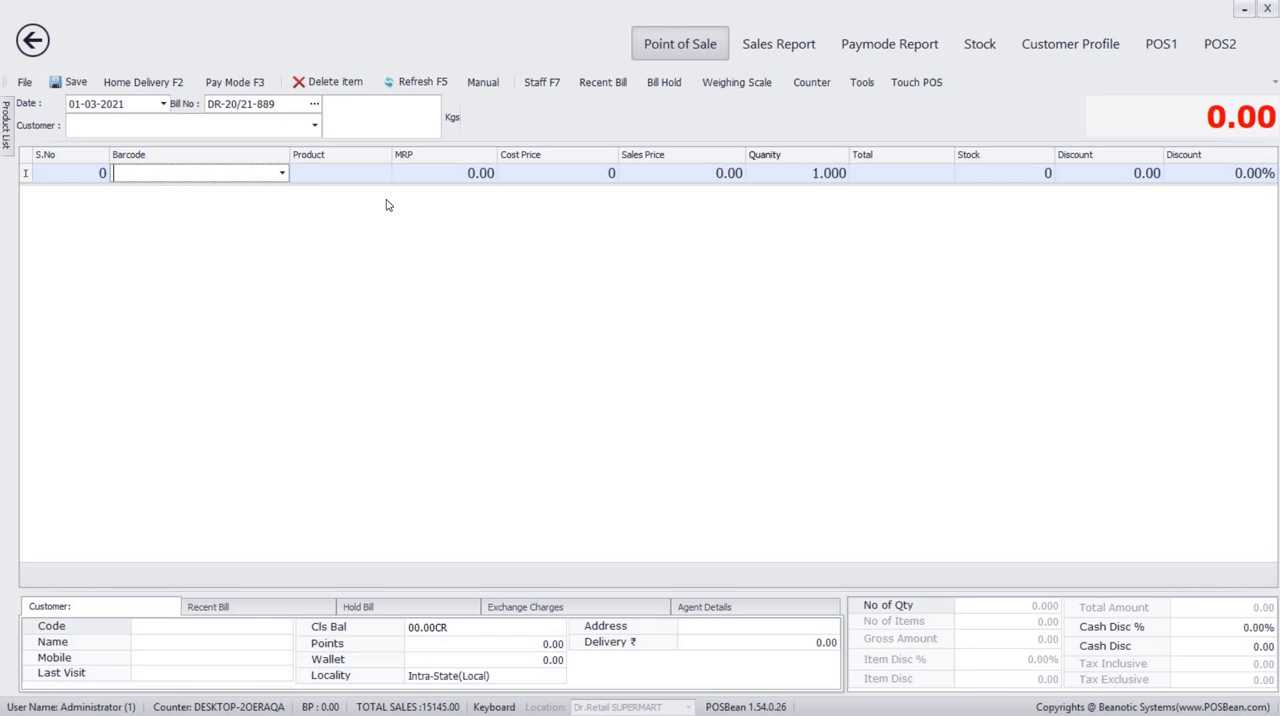
Assign the same existing customer to the empty bill by searching for the customer's name.
left_click(363, 121)
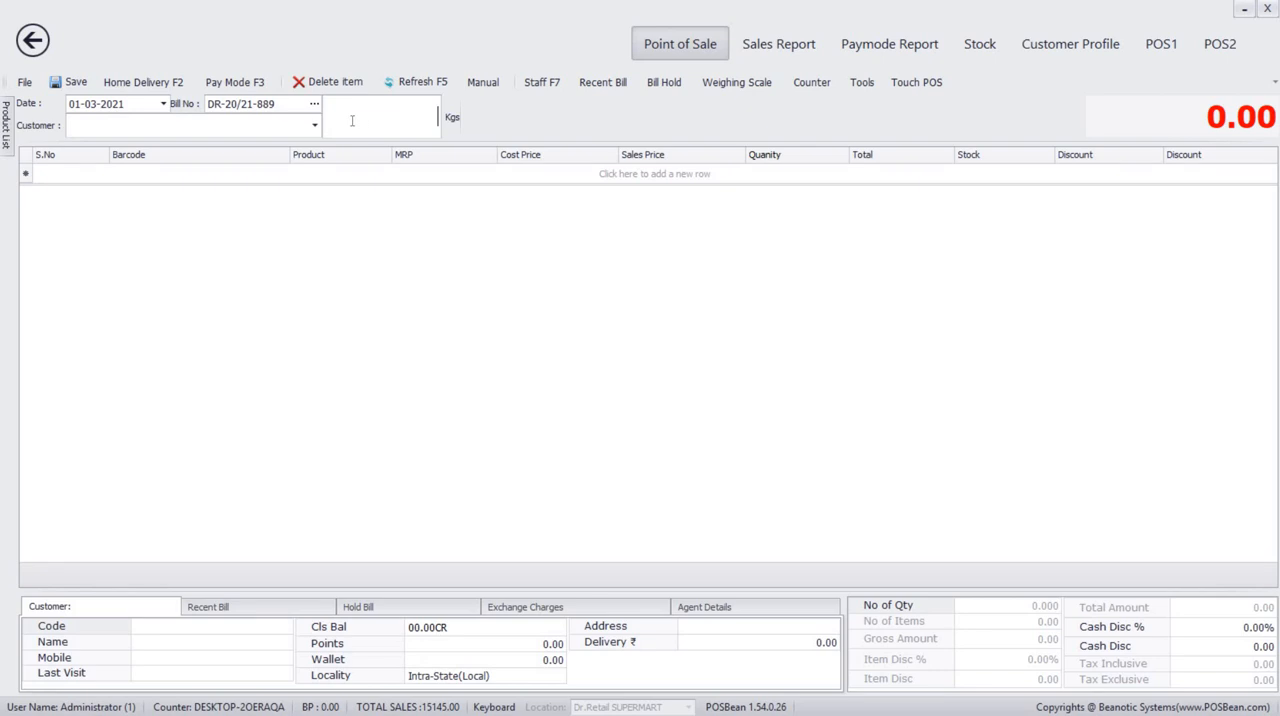
left_click(106, 126)
left_click(106, 127)
type("lak")
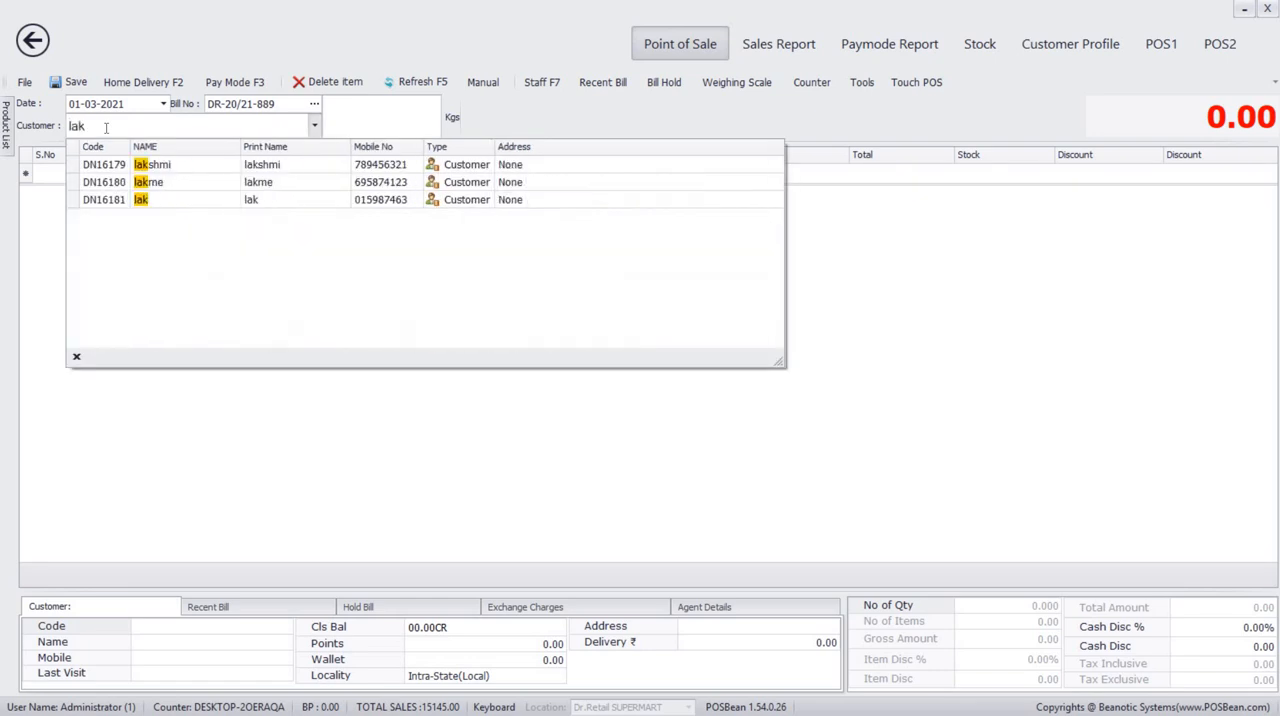
left_click(166, 205)
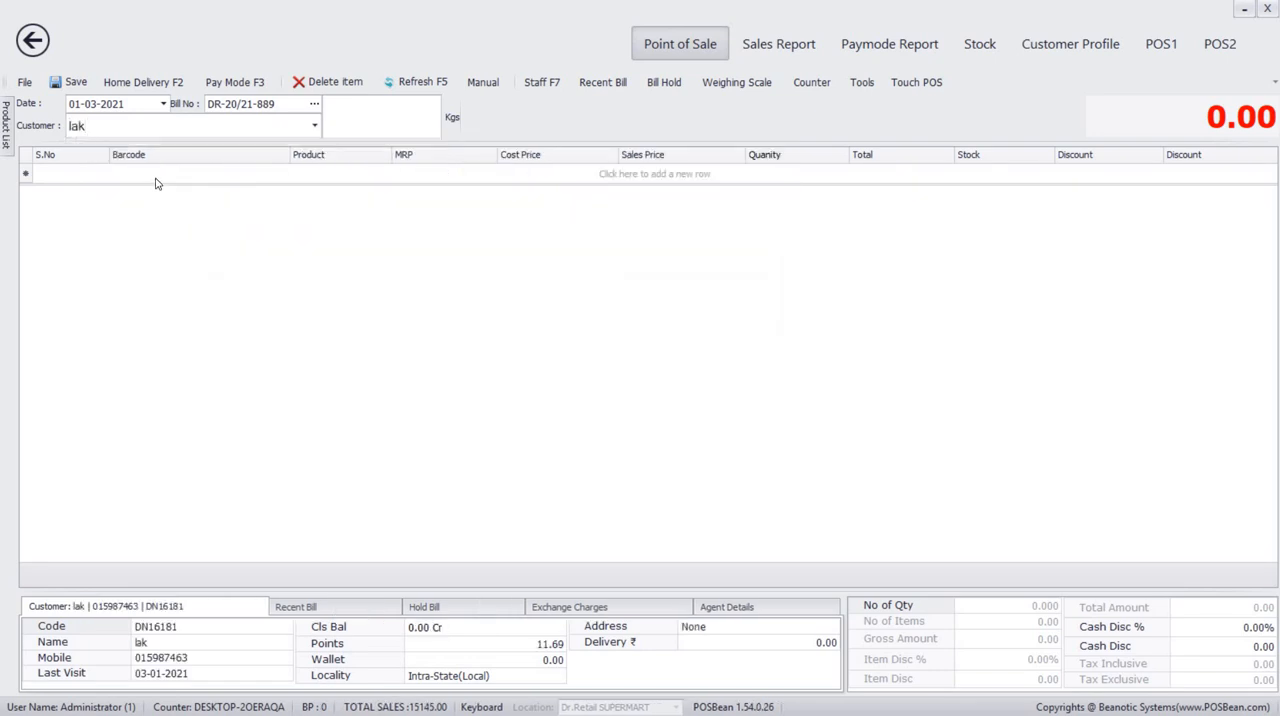
Enter one Chana bhujiya 150g (FFSR0071) and one R B Soda loose (1000531) as items on the bill.
left_click(157, 175)
type("f")
key("Return")
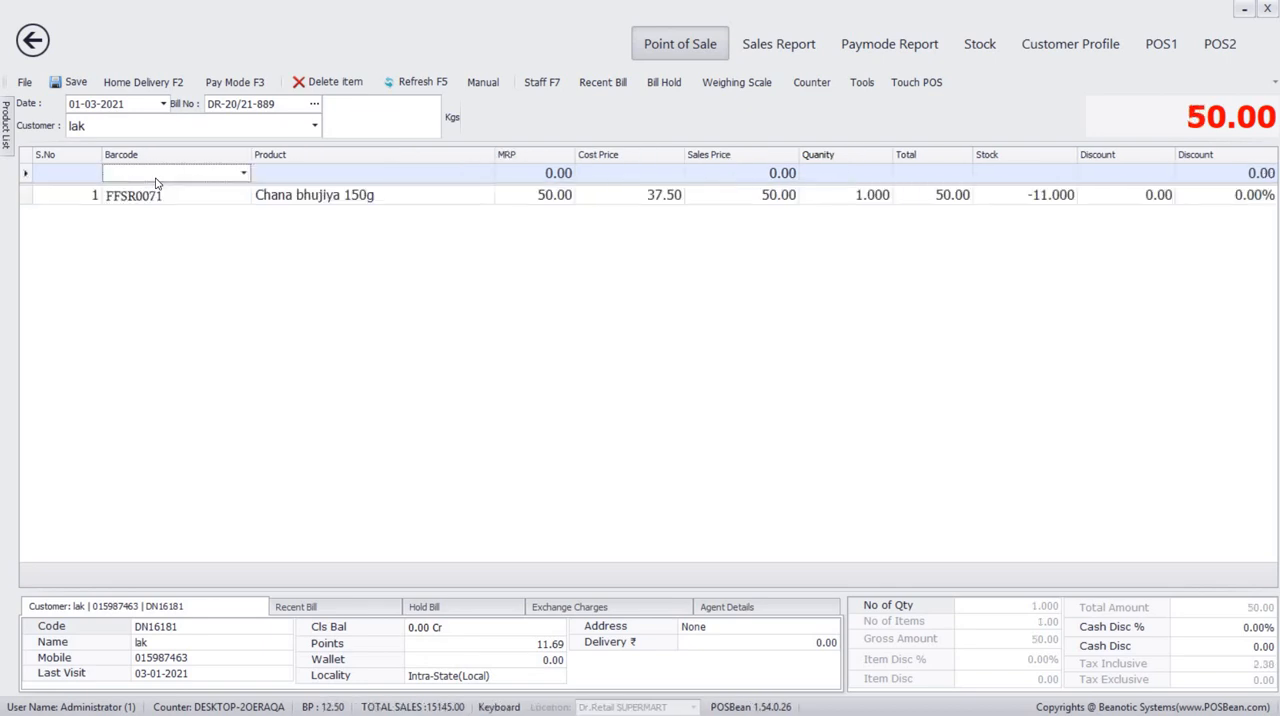
type("r")
key("Return")
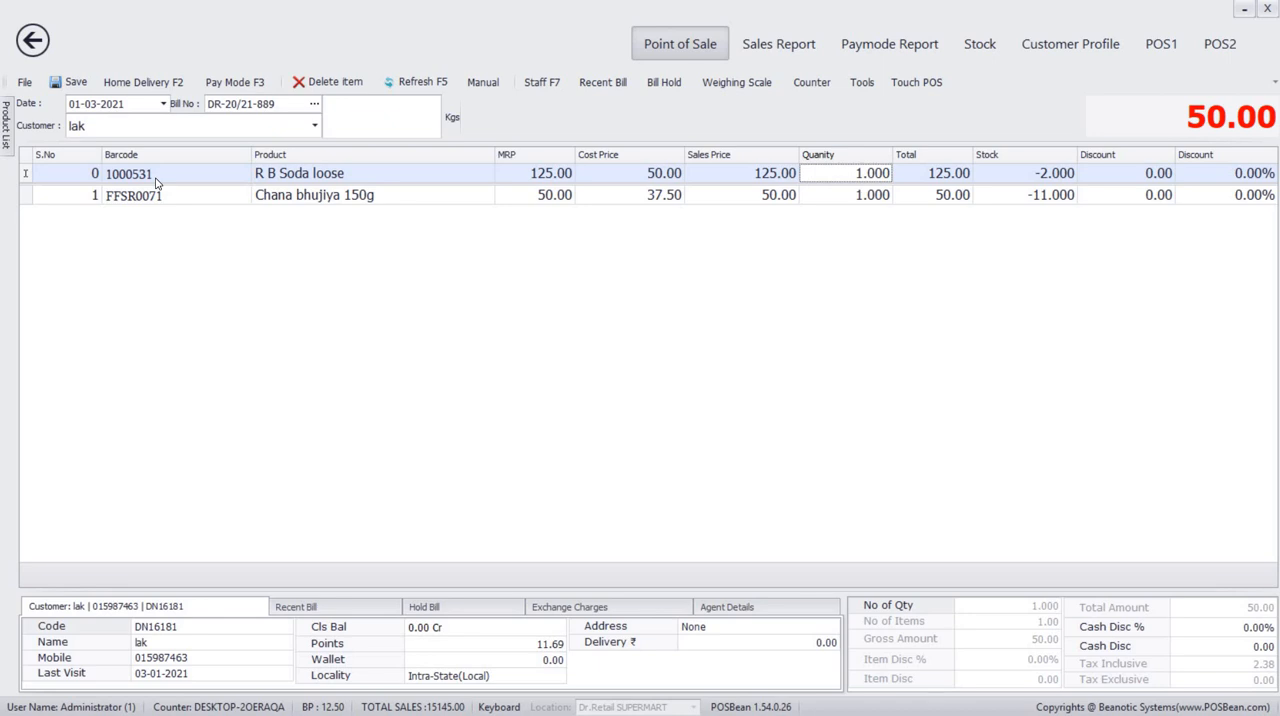
Put the current bill on hold, entering the customer's name as the hold remark.
left_click(664, 83)
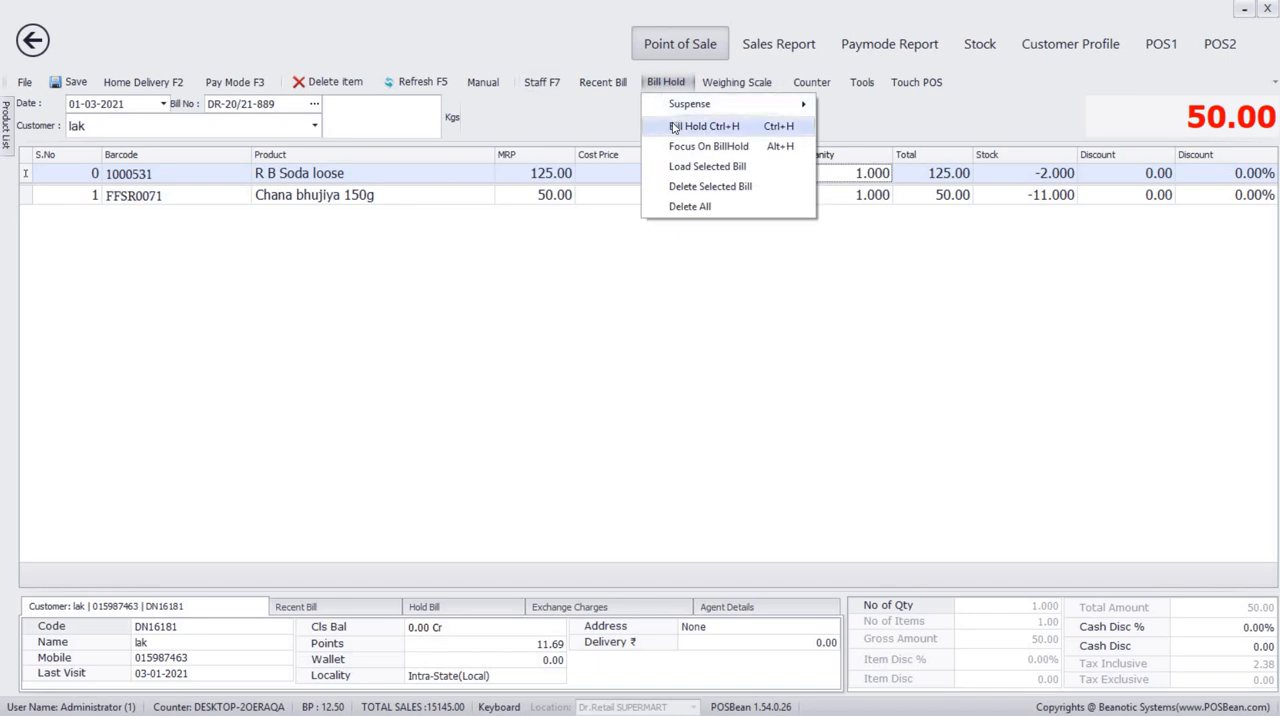
left_click(674, 126)
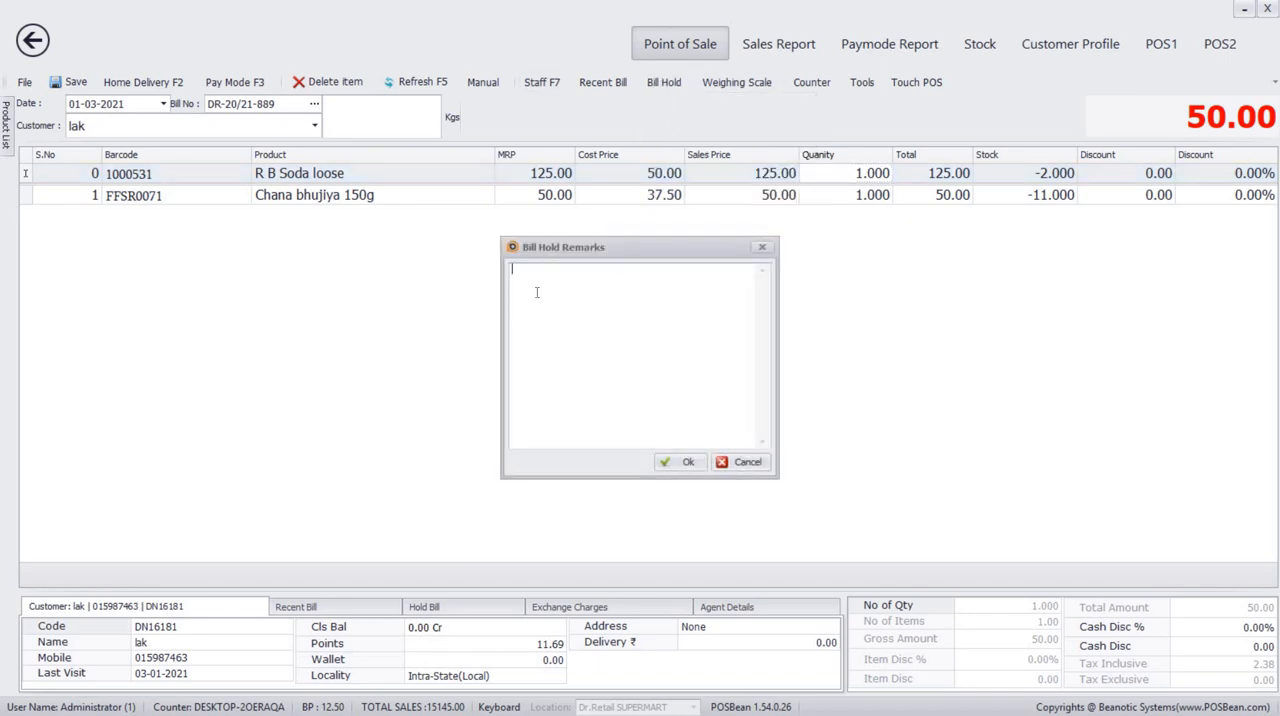
type("lak")
left_click(686, 463)
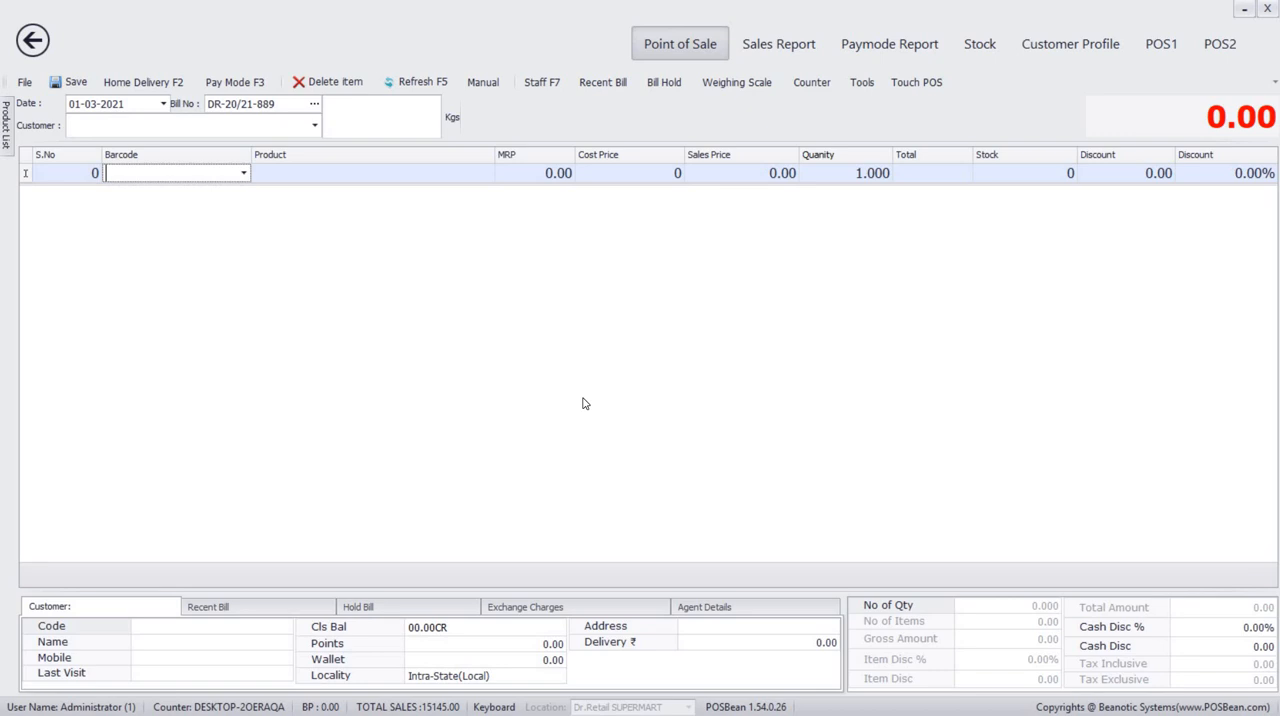
Reload the held bill marked with the customer's name and add one Ffp2 (KN 95 MASK) to it.
key("alt+b")
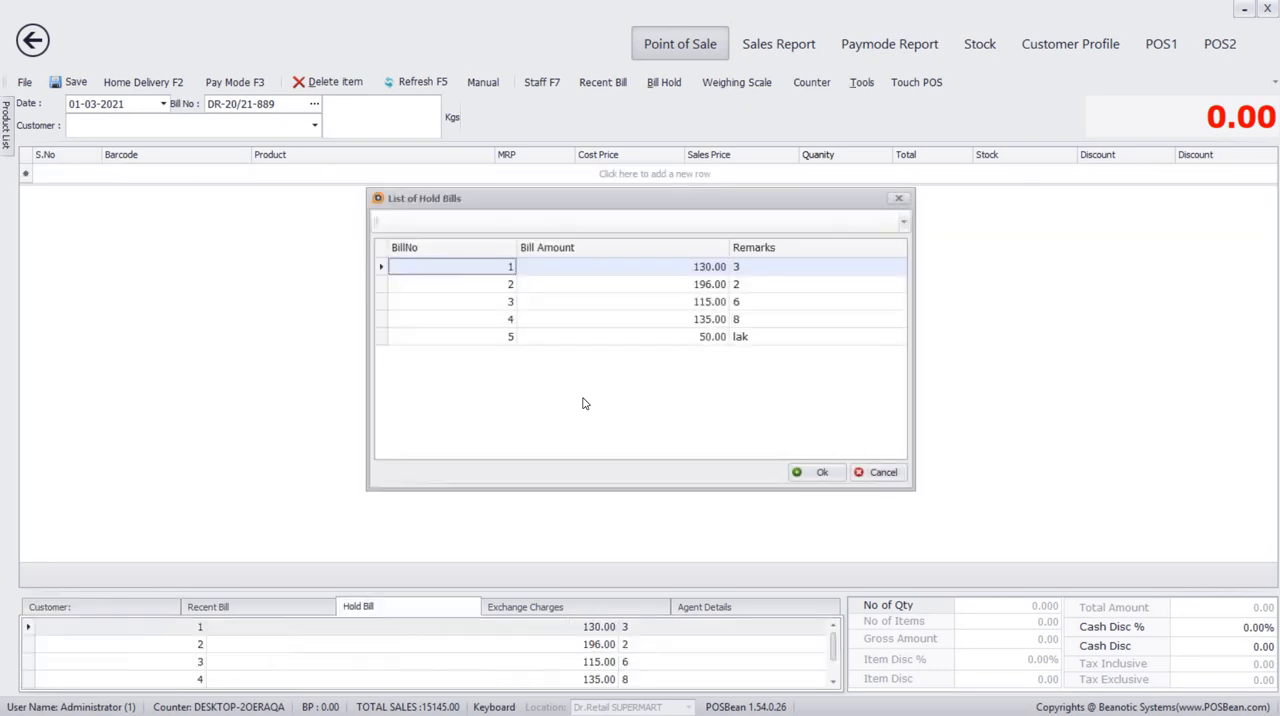
double_click(752, 340)
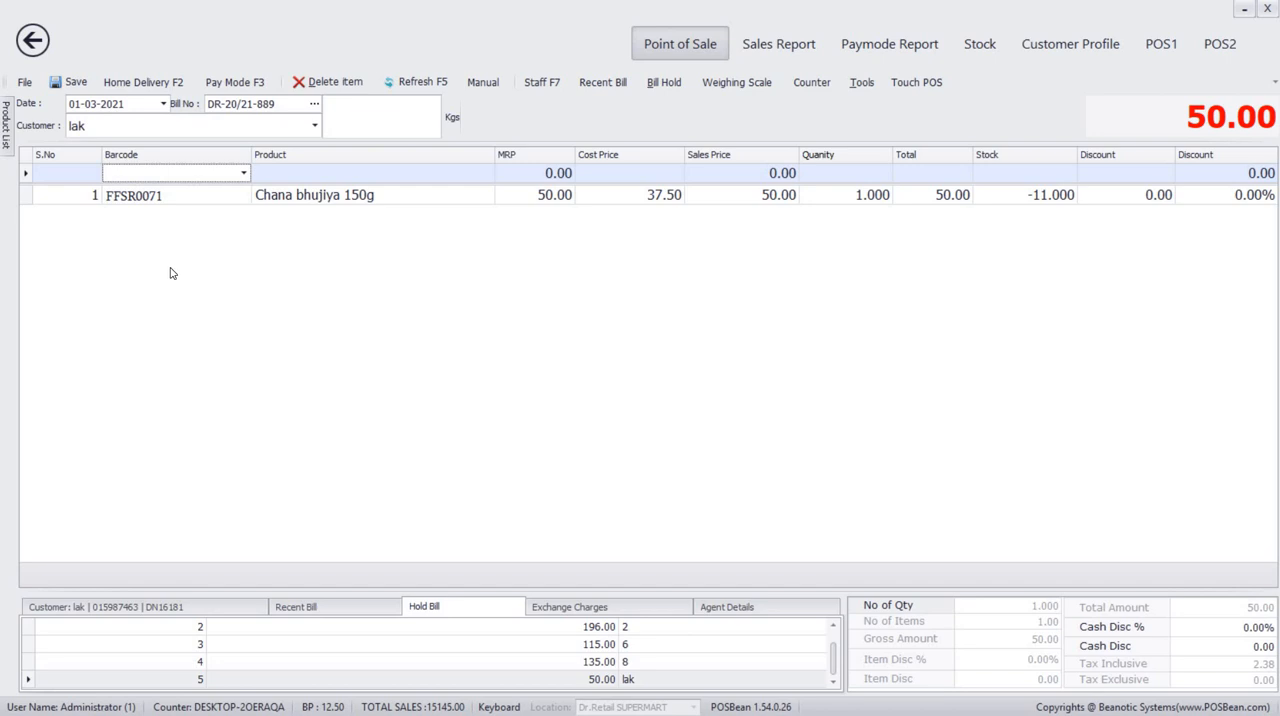
type("k")
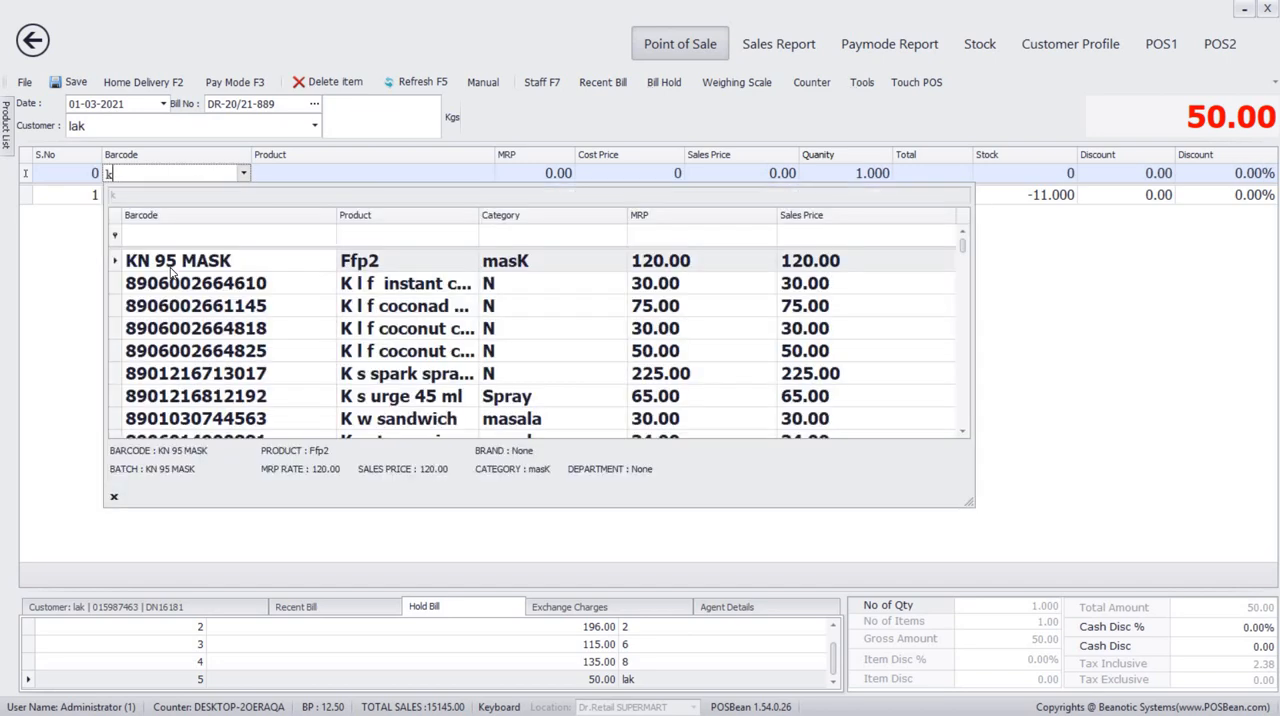
key("Return")
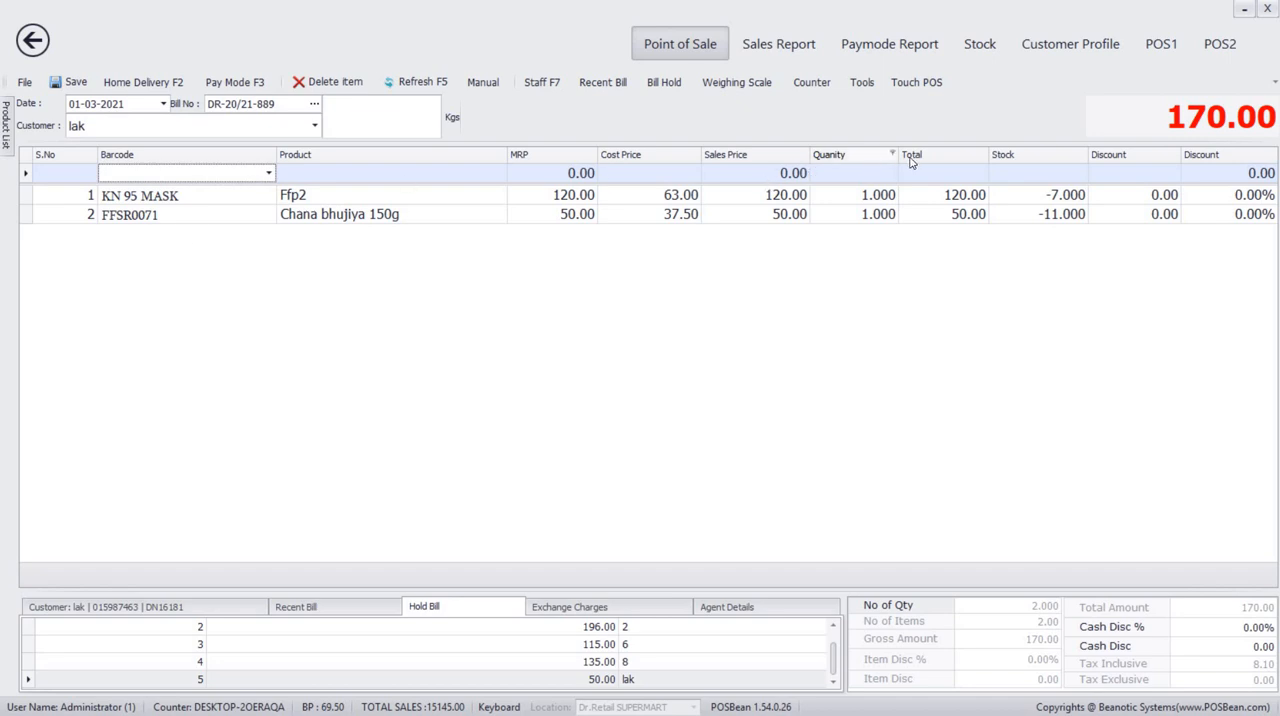
Look through the POS1 and POS2 billing screens and the bill hold options, ending at the main Point of Sale.
left_click(1168, 46)
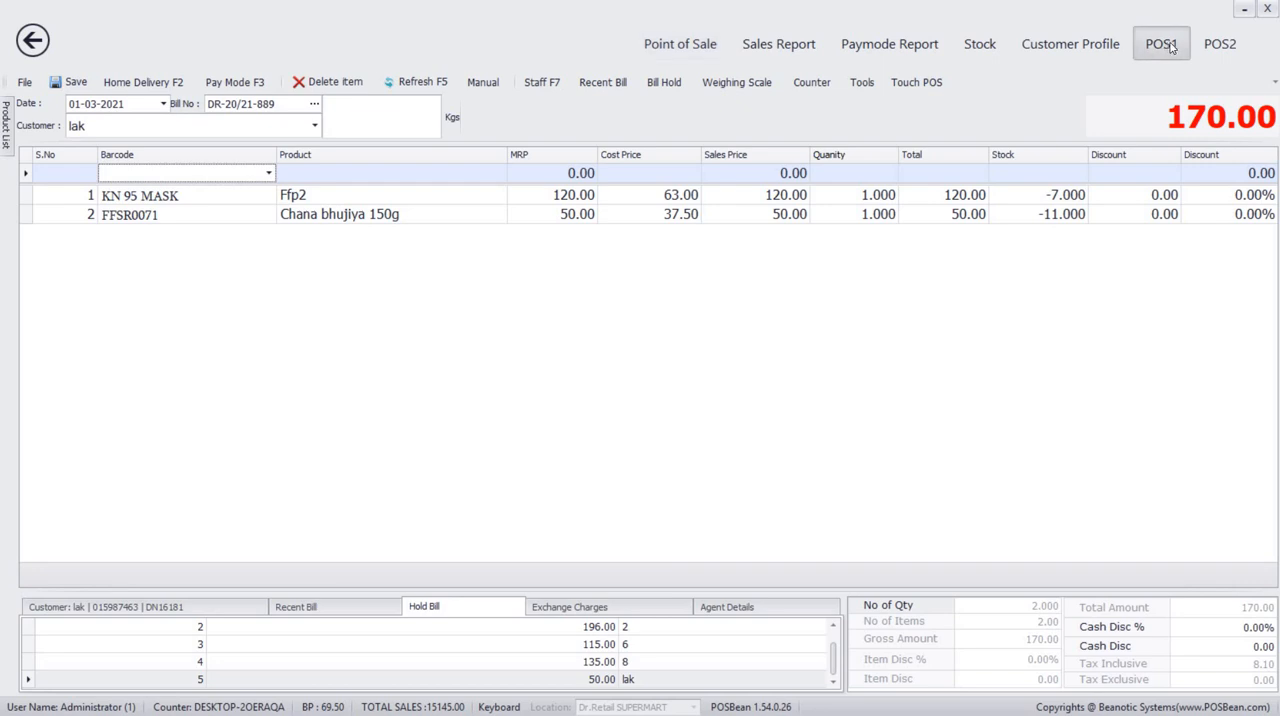
left_click(1224, 46)
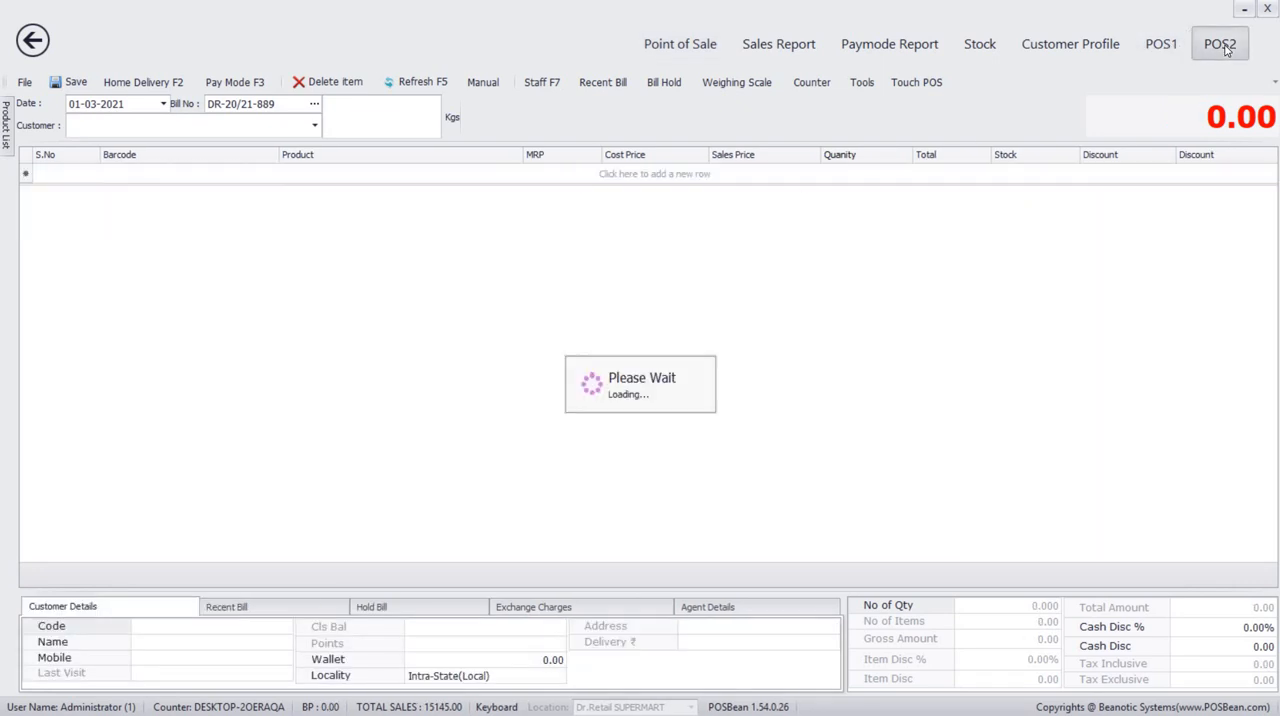
left_click(668, 82)
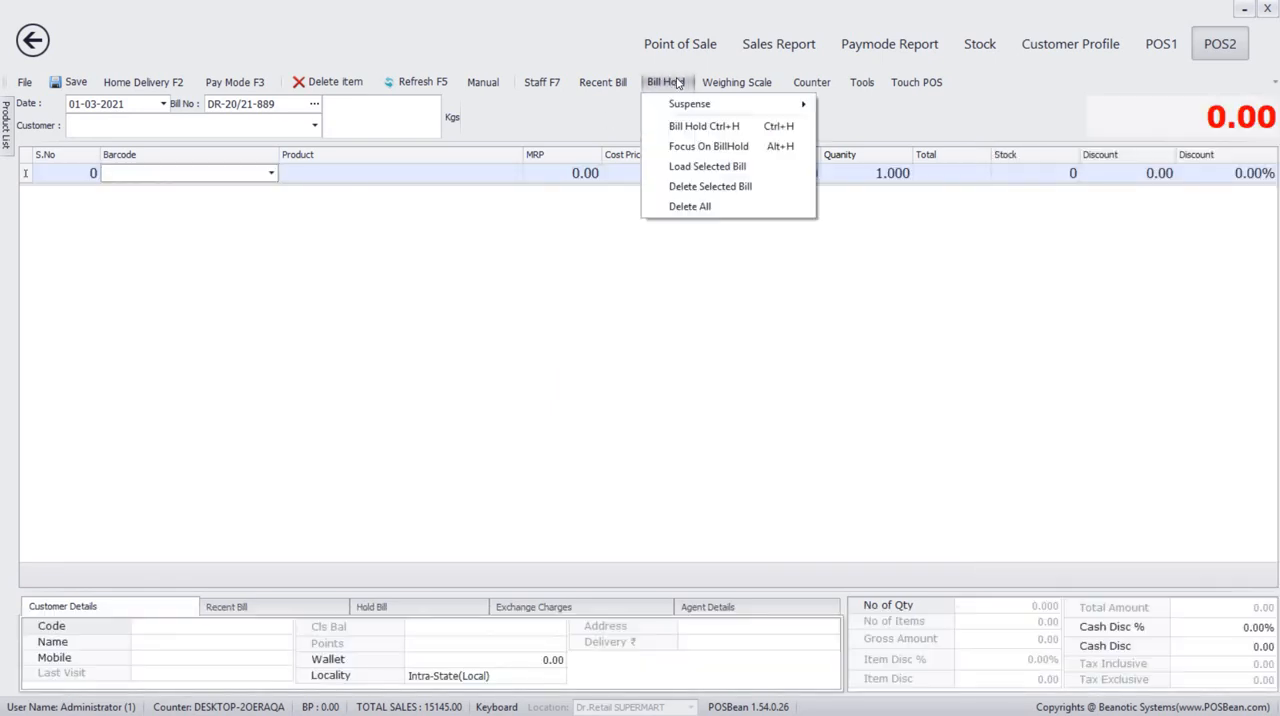
left_click(656, 283)
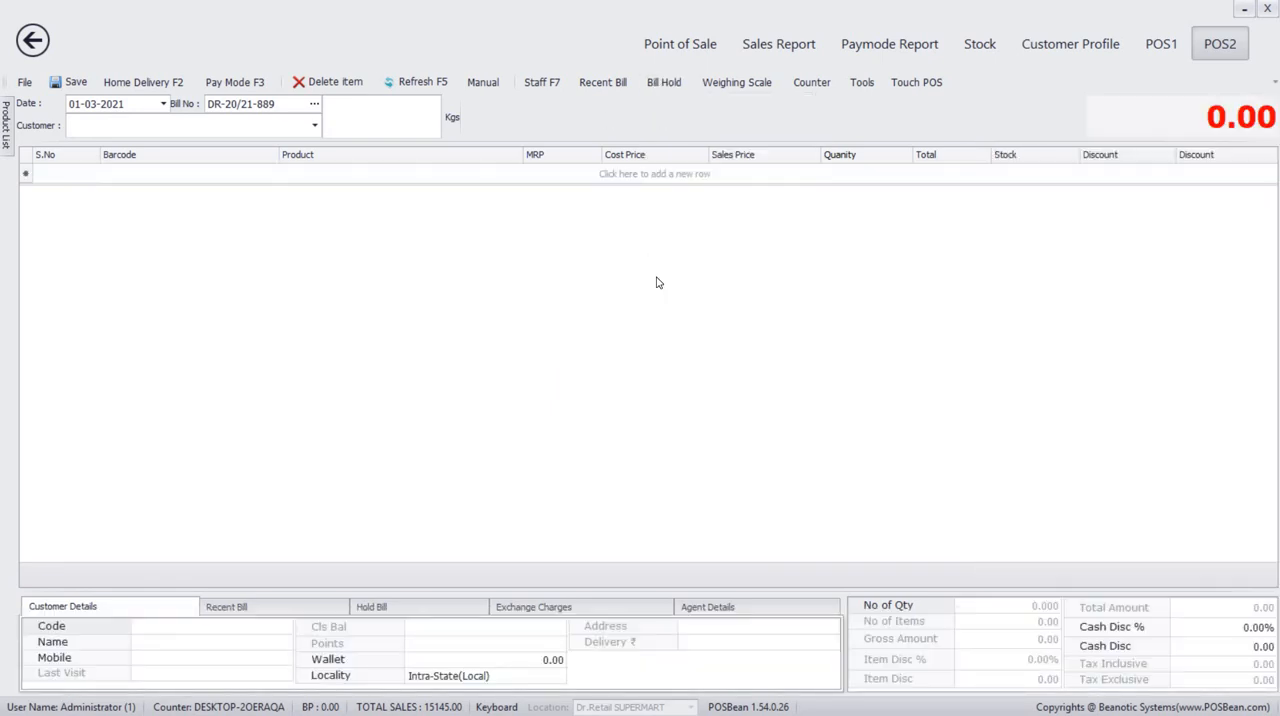
left_click(650, 46)
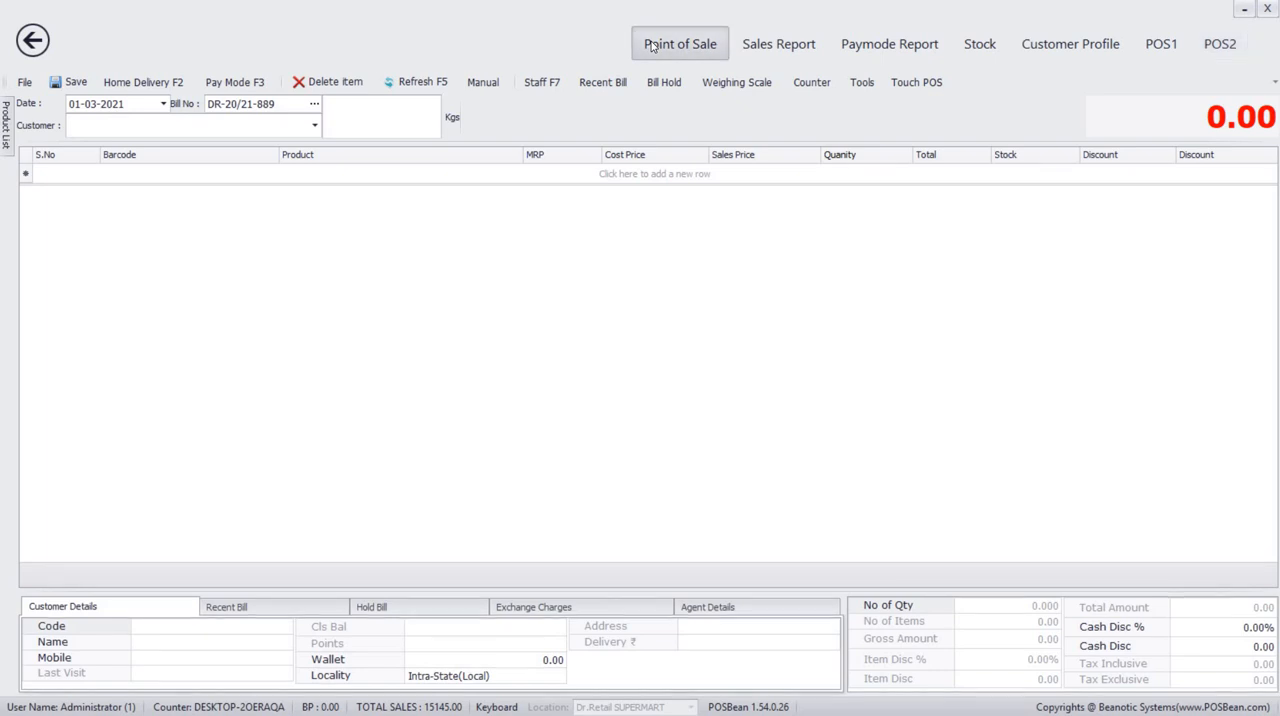
Refresh the point of sale to clear the open bill and assign the same customer to the empty bill.
key("F5")
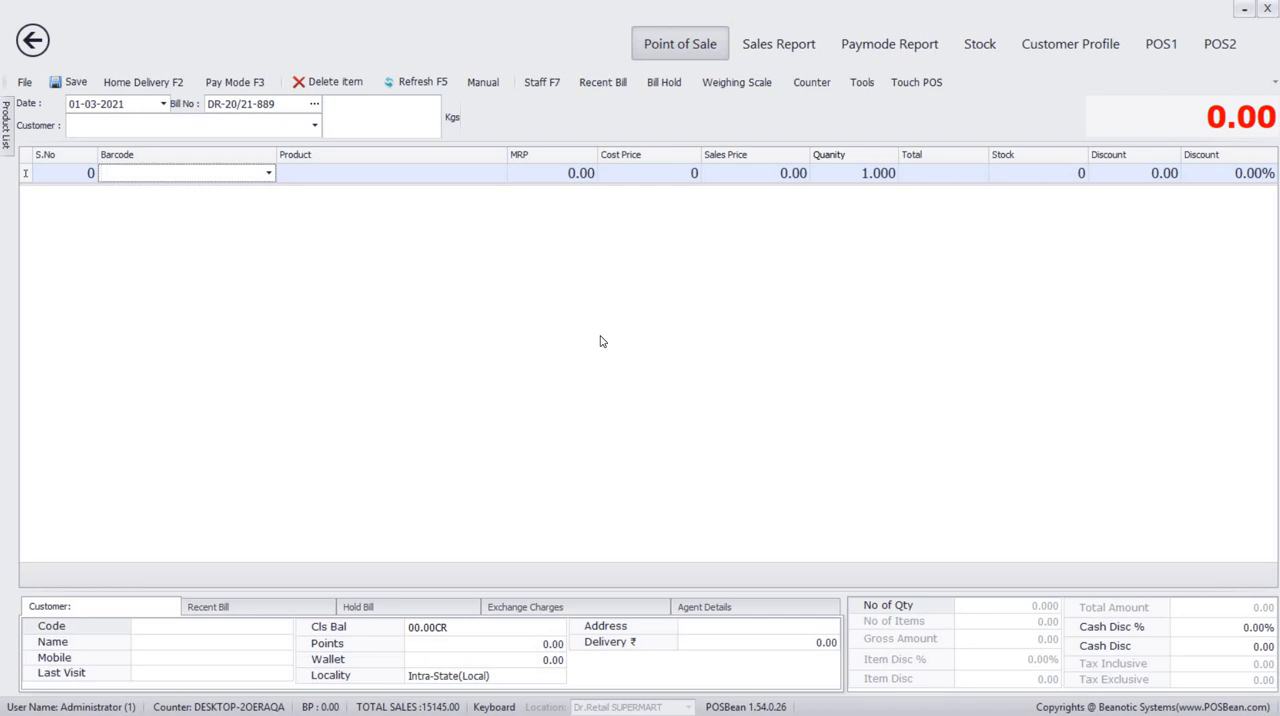
left_click(128, 126)
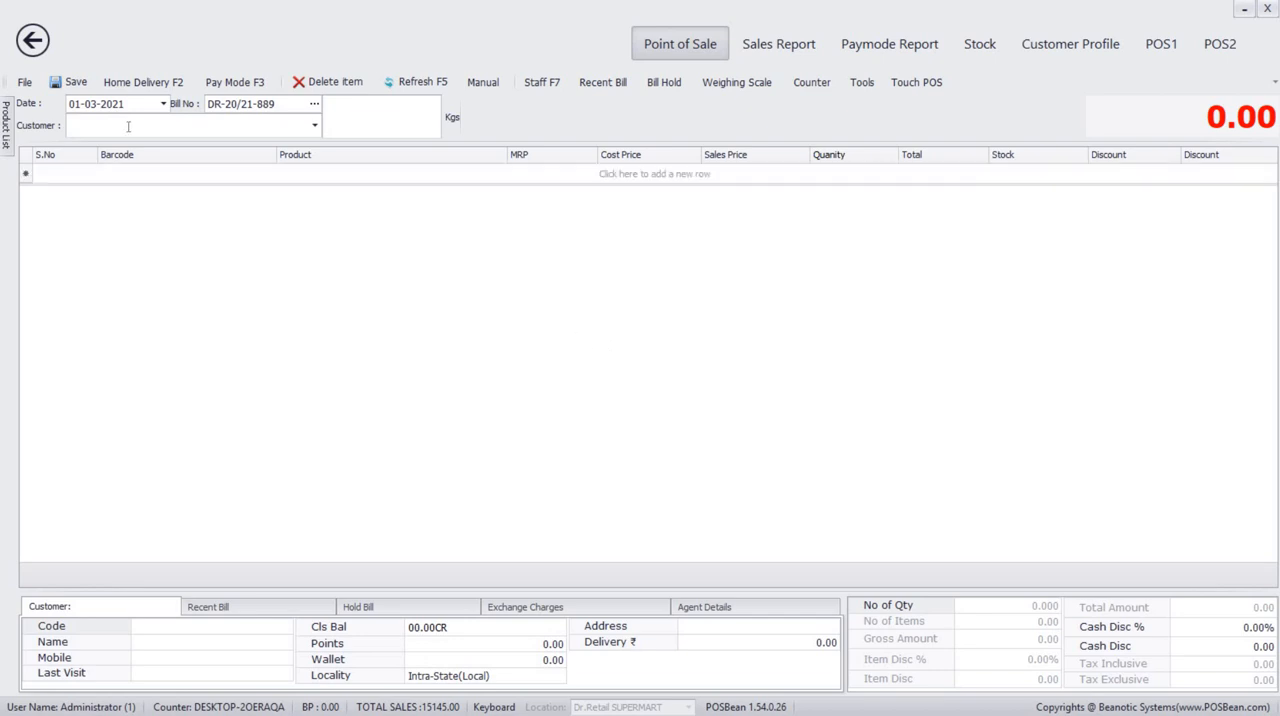
type("j")
key("Escape")
type("lak")
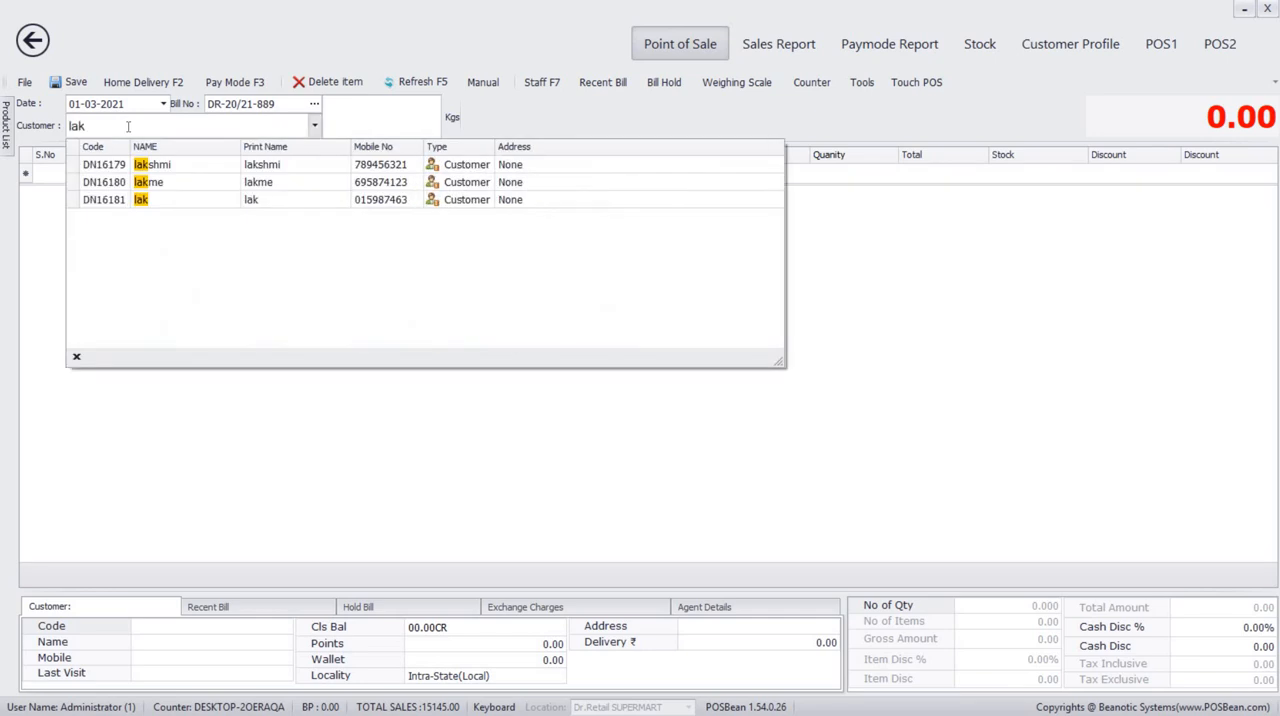
left_click(157, 201)
Add Cello laundry basket 1 (LAUNDRY 1) to the bill twice for a quantity of 2.
left_click(160, 174)
type("1")
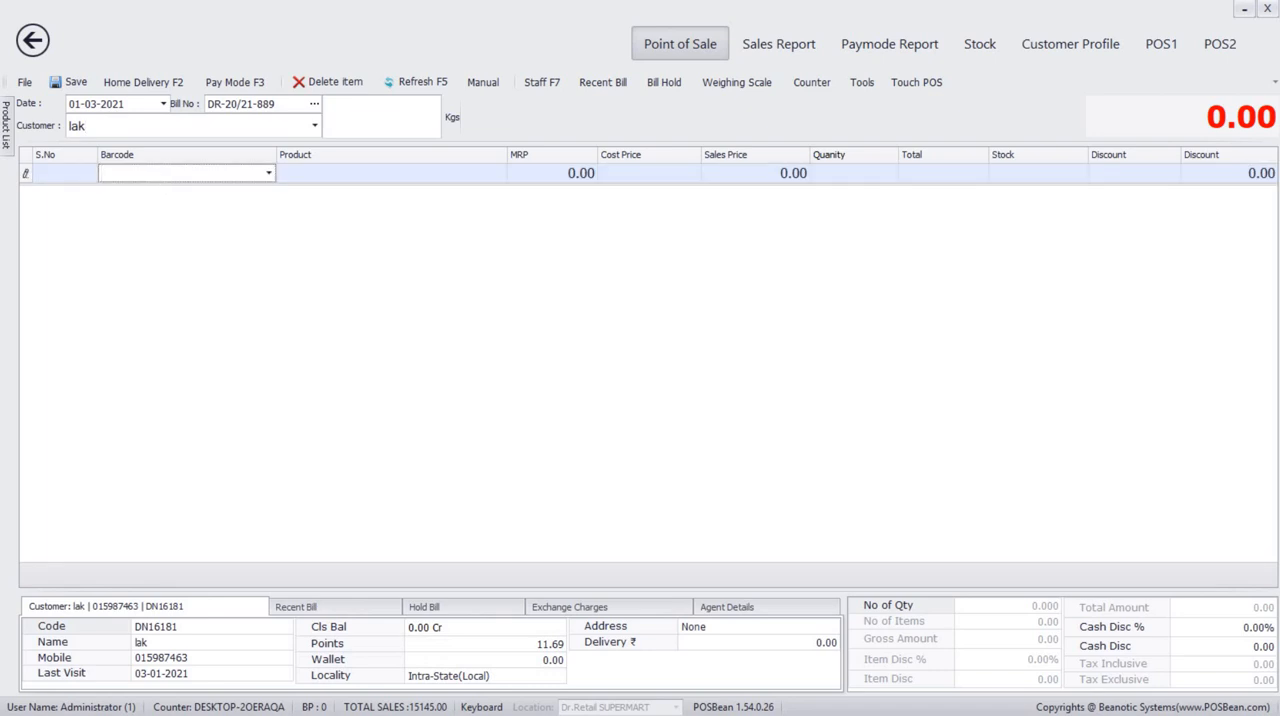
key("Return")
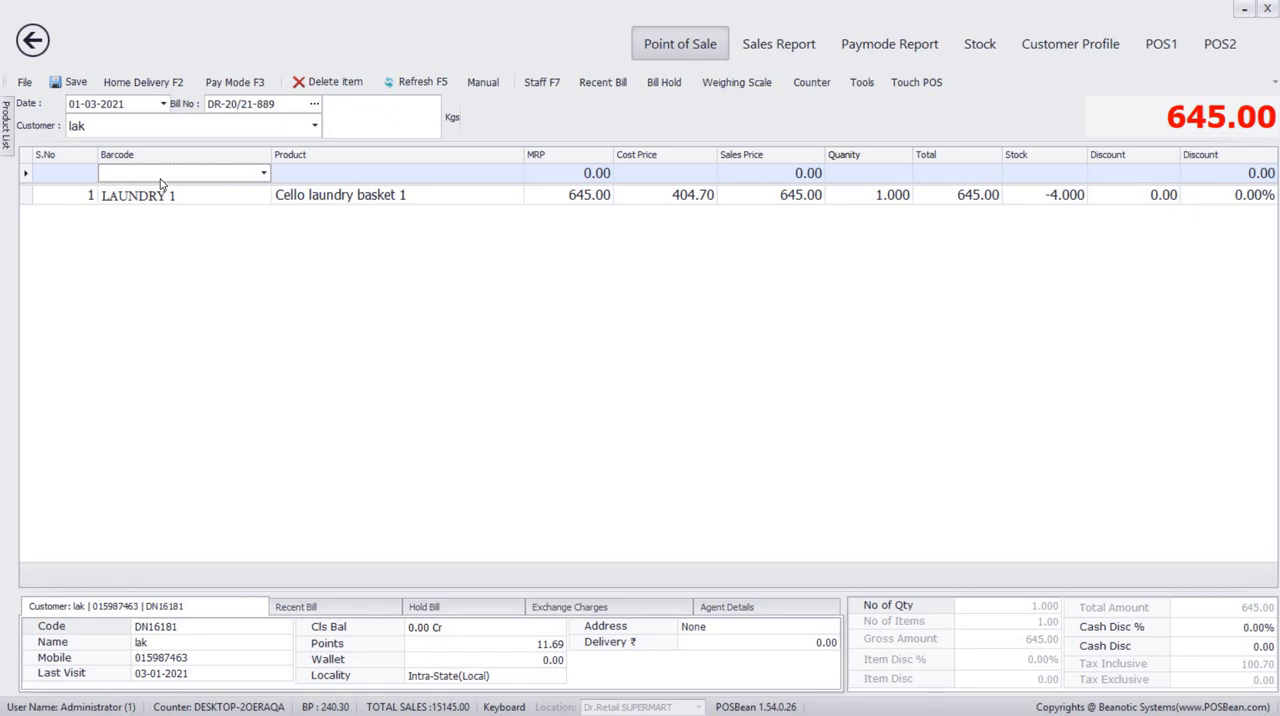
left_click(160, 174)
type("1")
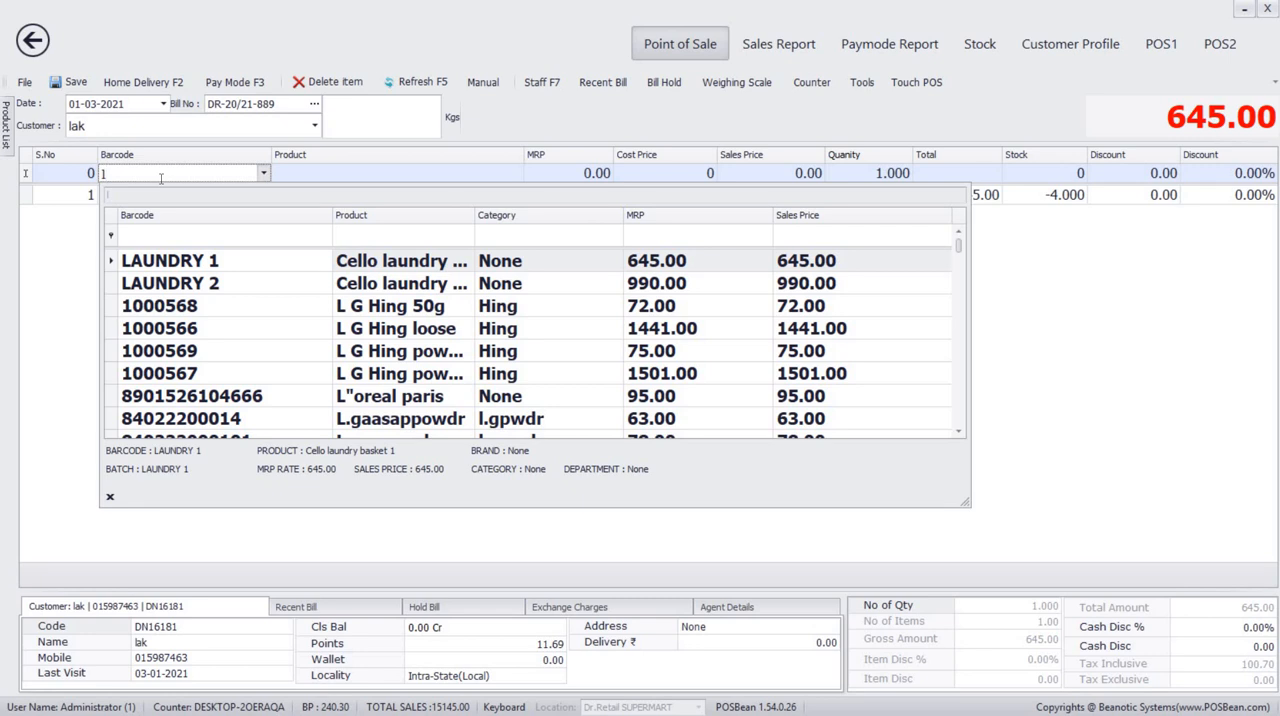
key("Return")
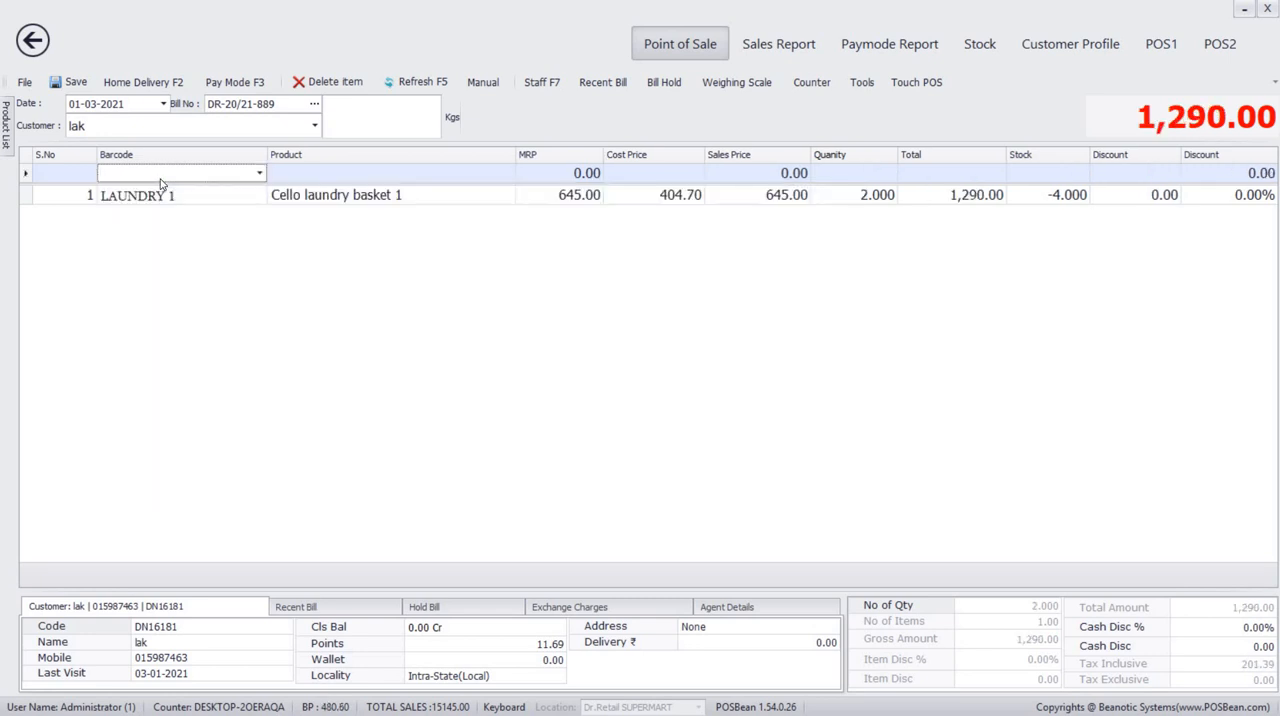
Find Swasticsravaidli by searching for "swasti" and add one to the bill.
type("sw")
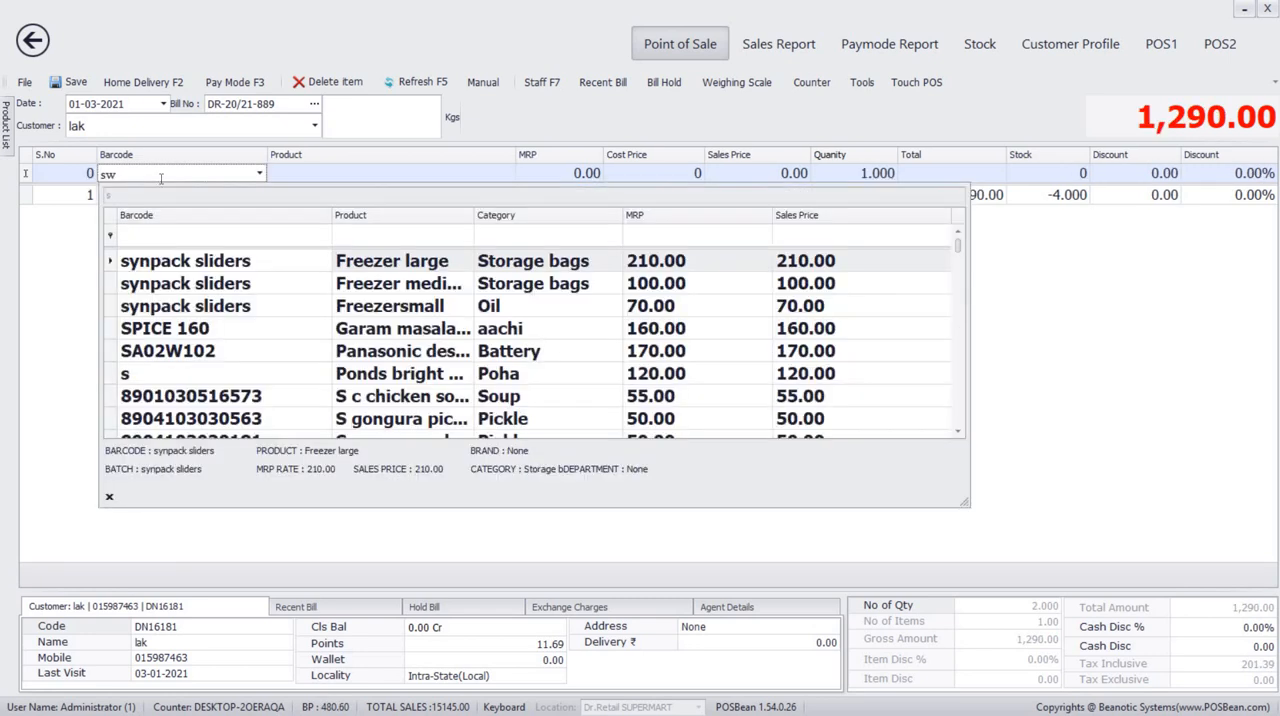
type("asth")
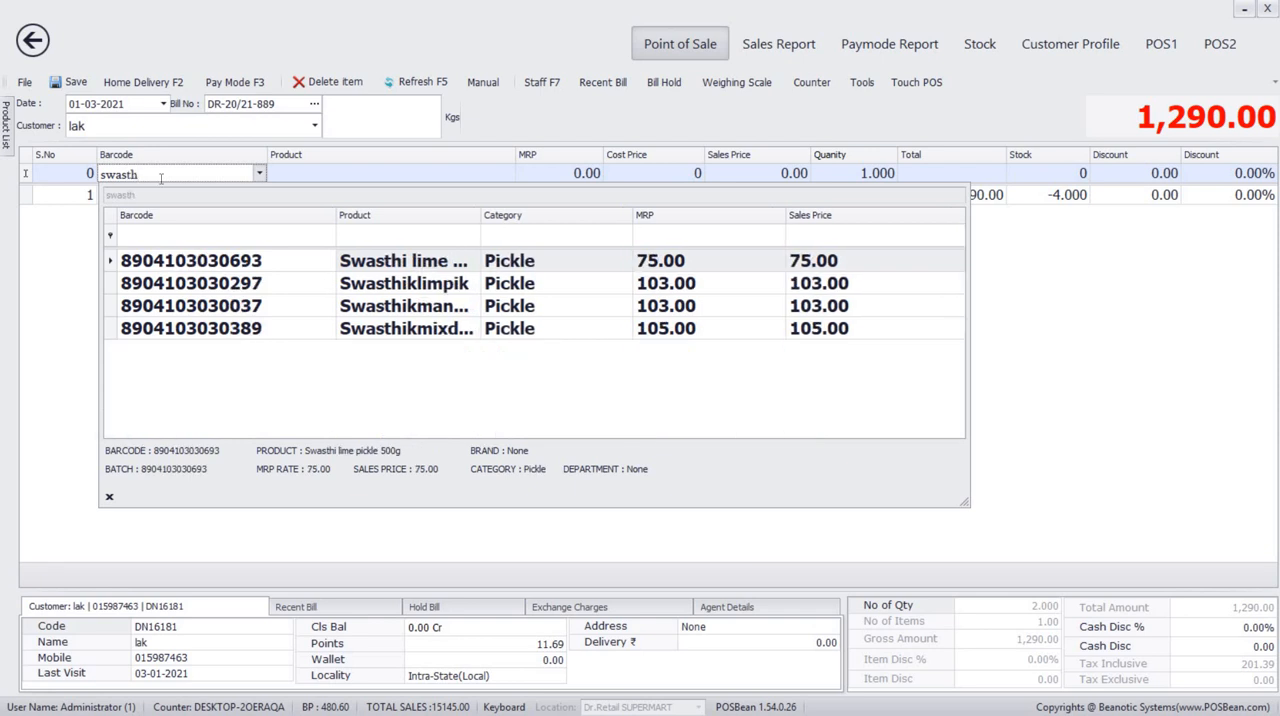
key("BackSpace")
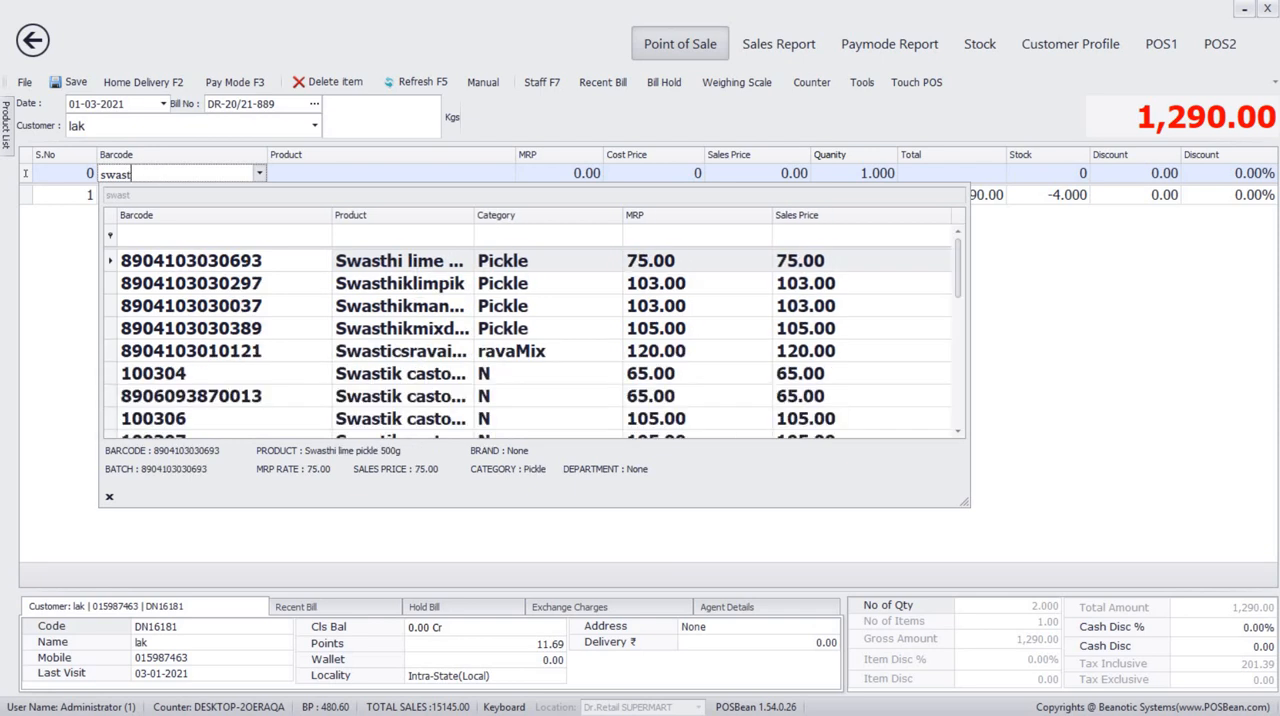
type("i")
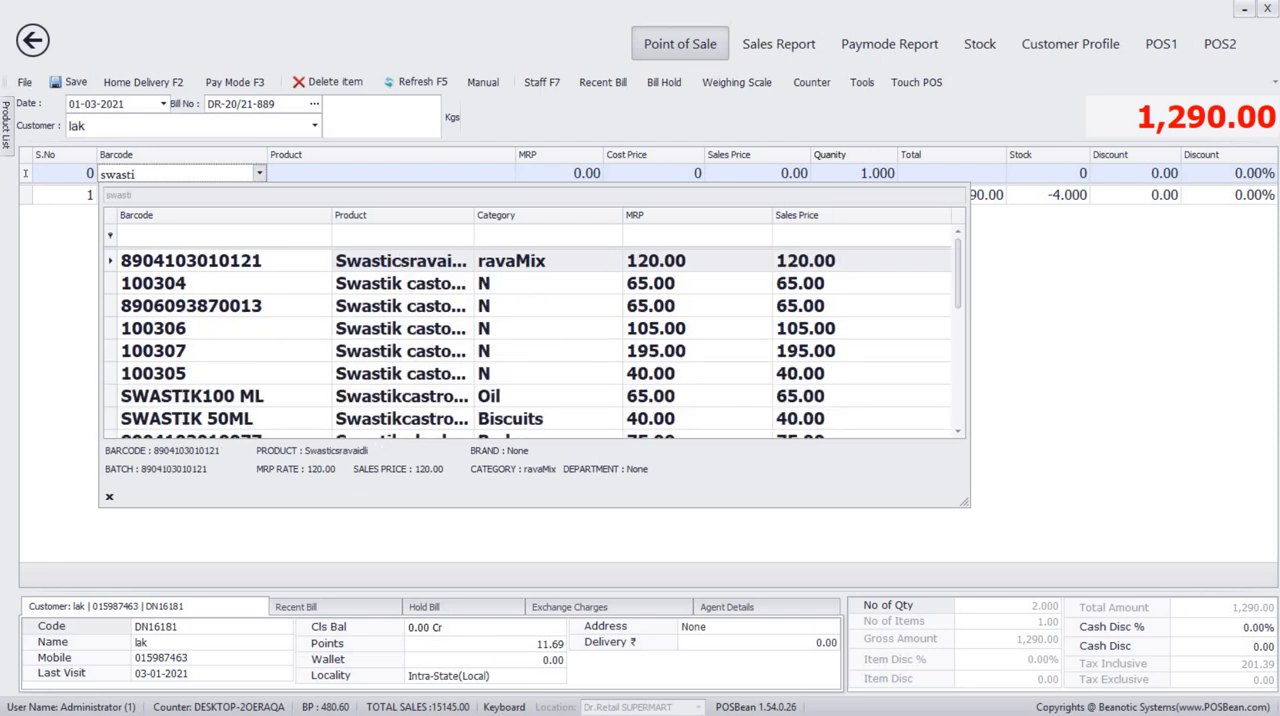
left_click(218, 263)
left_click(343, 264)
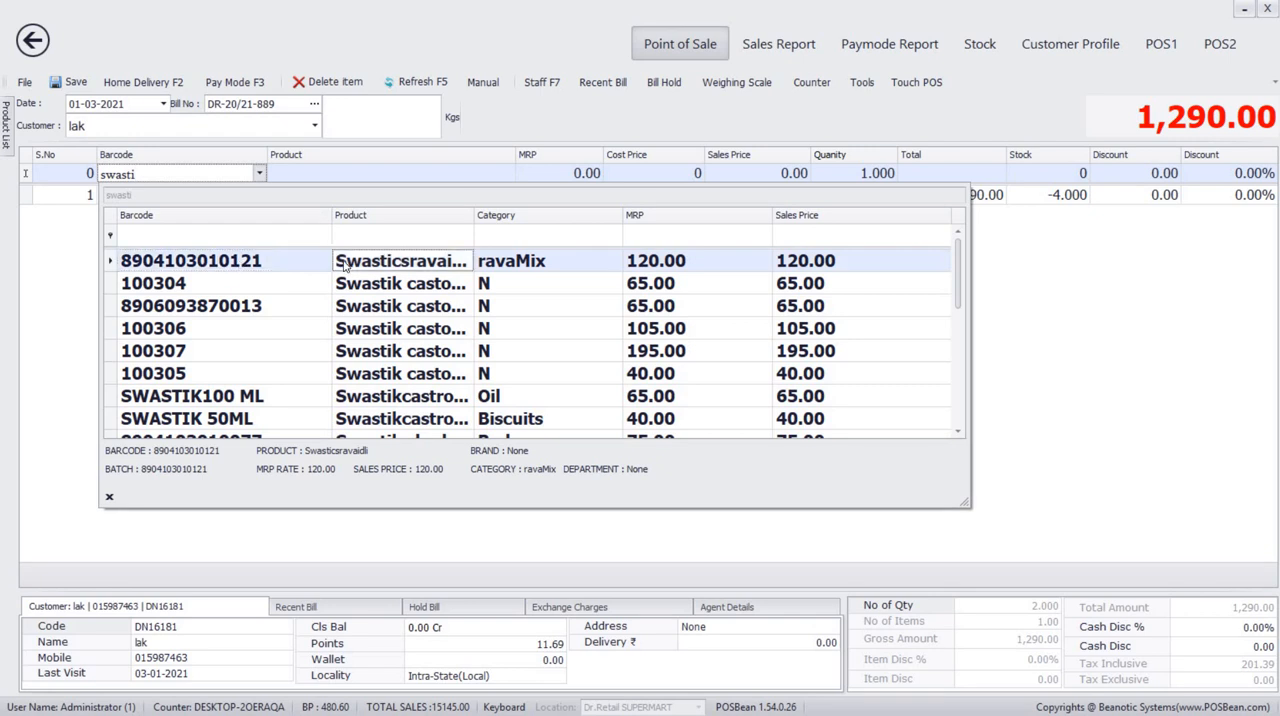
double_click(341, 261)
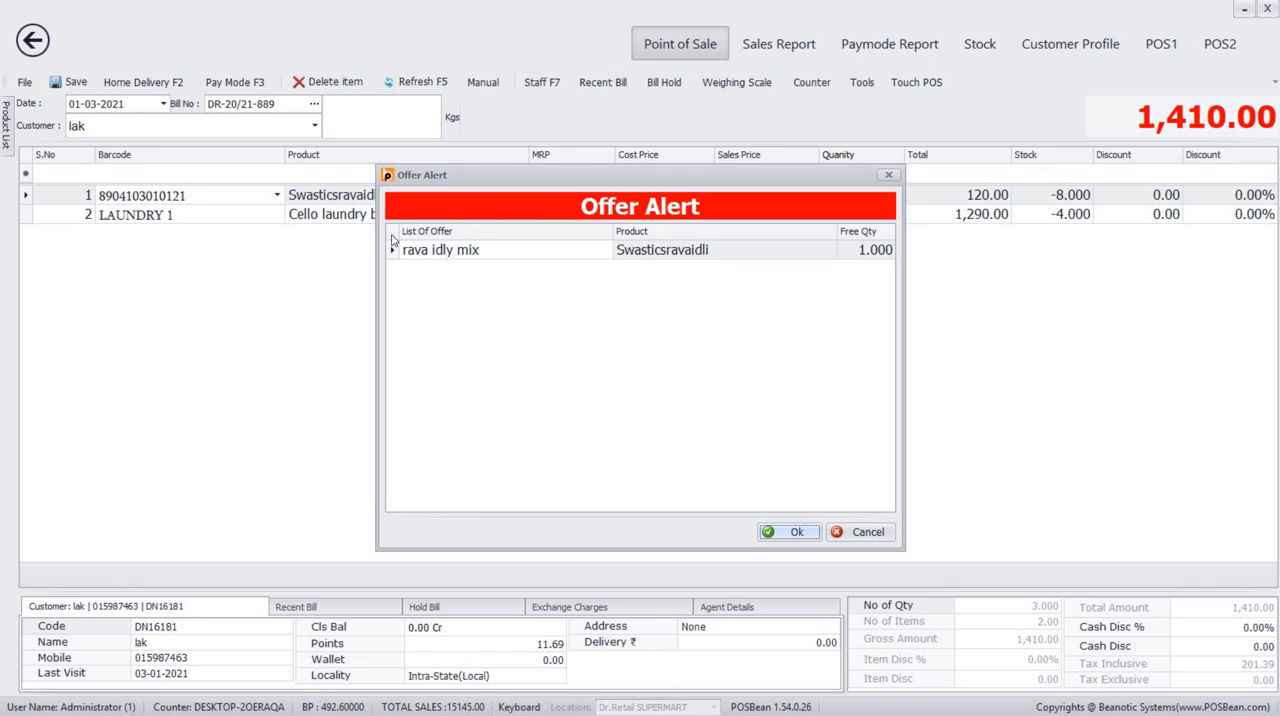
Accept the rava idly mix free-quantity offer, enter a given amount of 1,410.00 and save the bill without printing it.
left_click(781, 536)
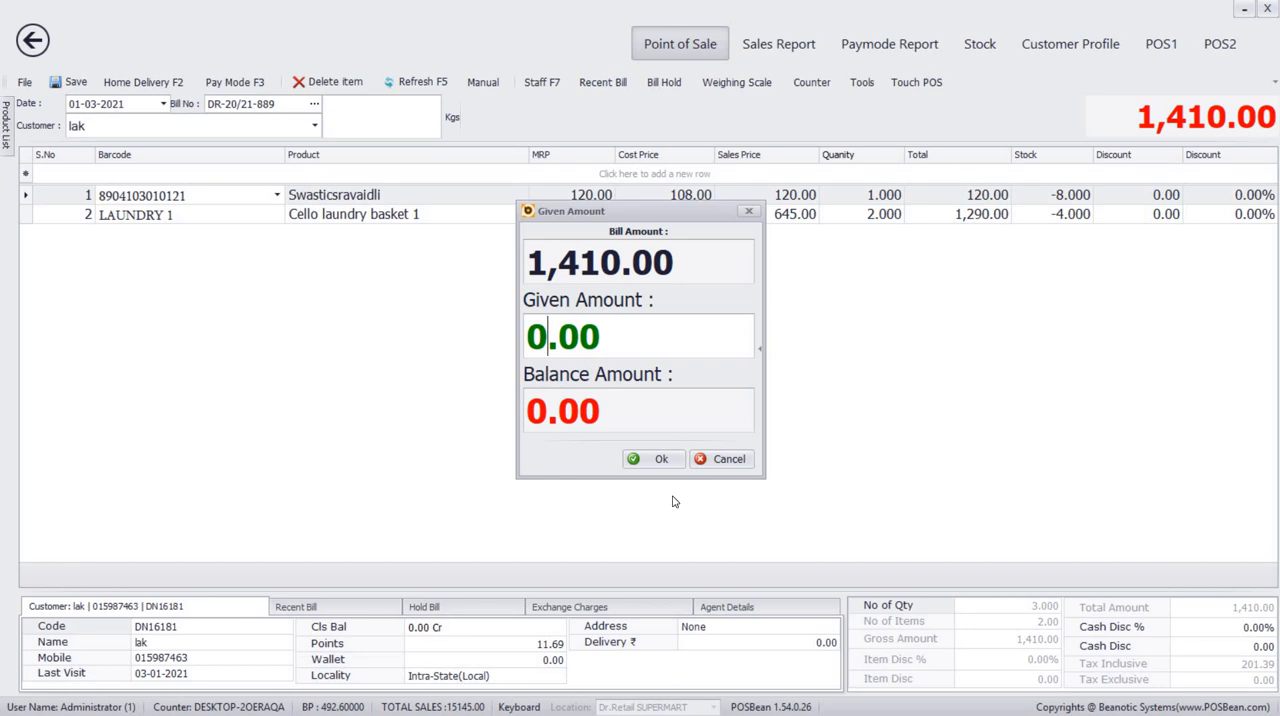
type("1,4")
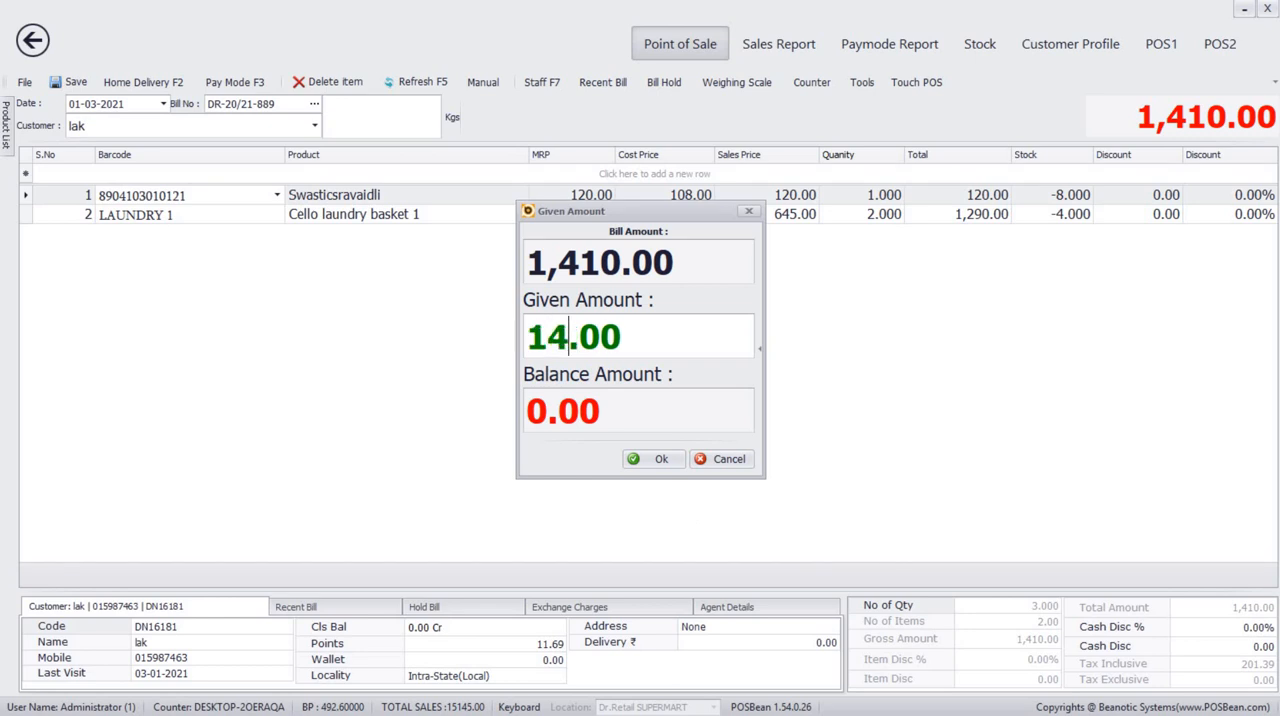
type("10")
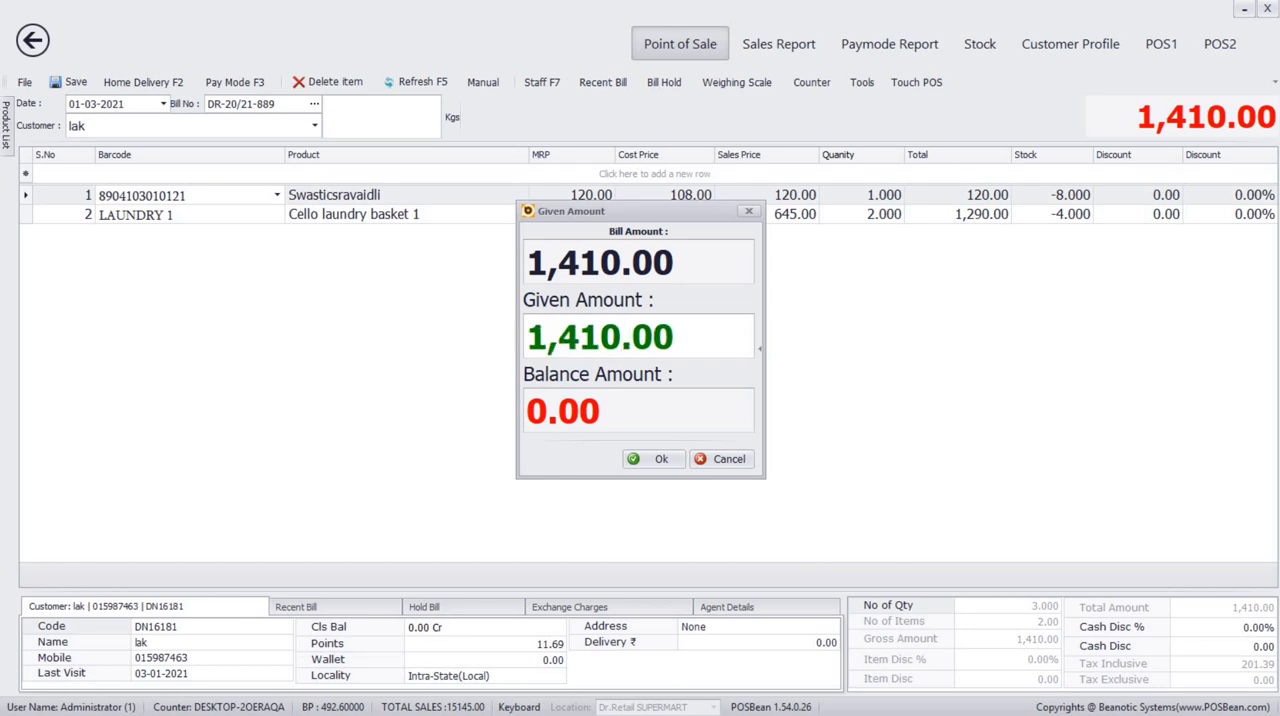
left_click(658, 458)
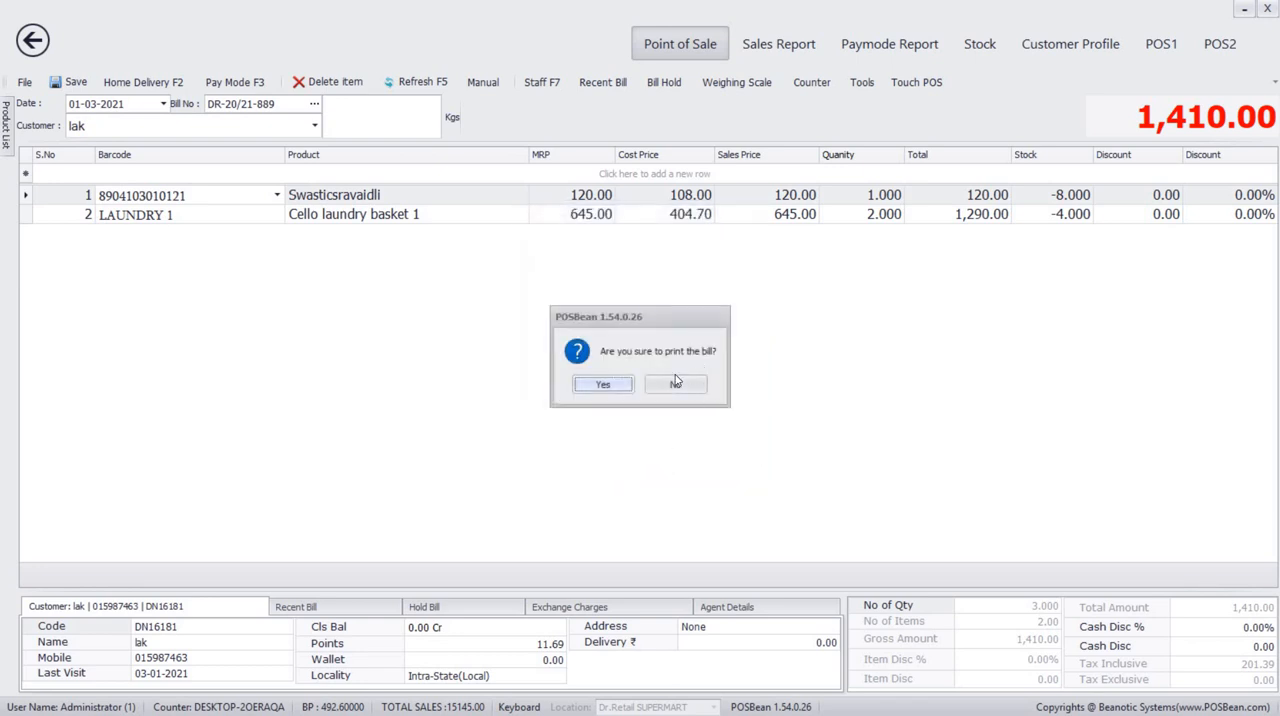
left_click(675, 385)
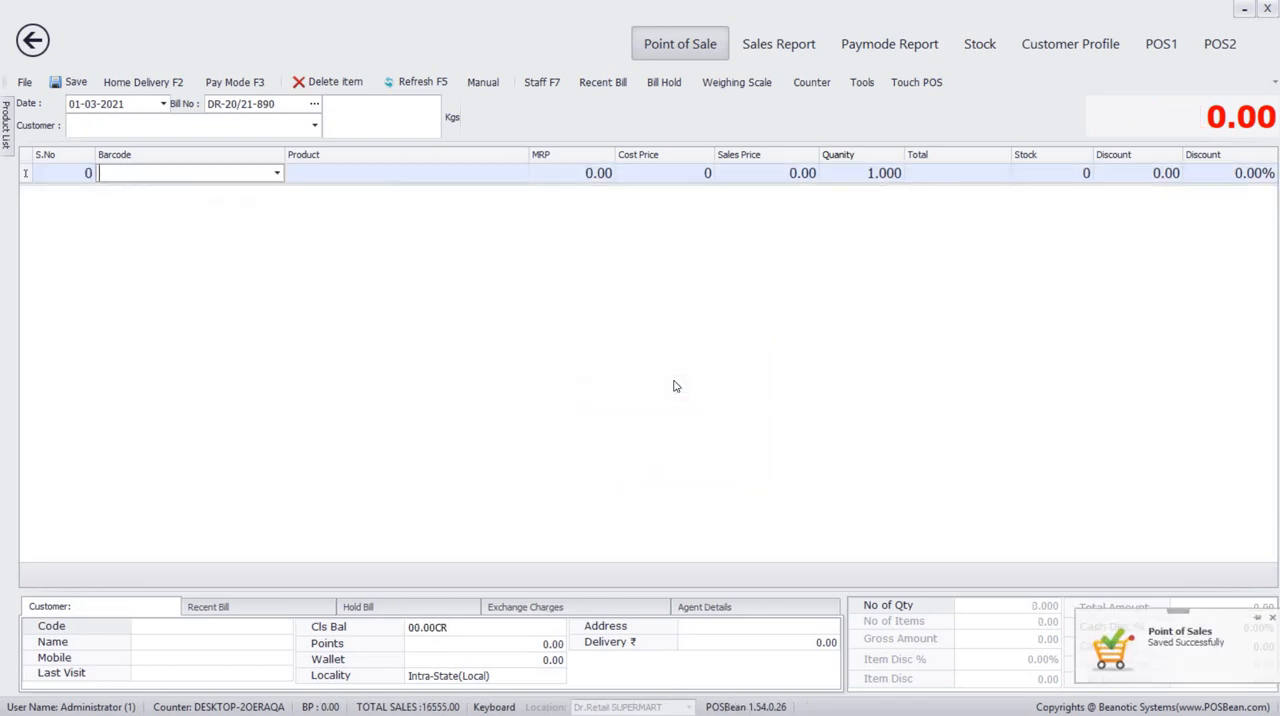
Preview the most recently saved bill to check the free item, and close the preview.
left_click(617, 88)
left_click(621, 148)
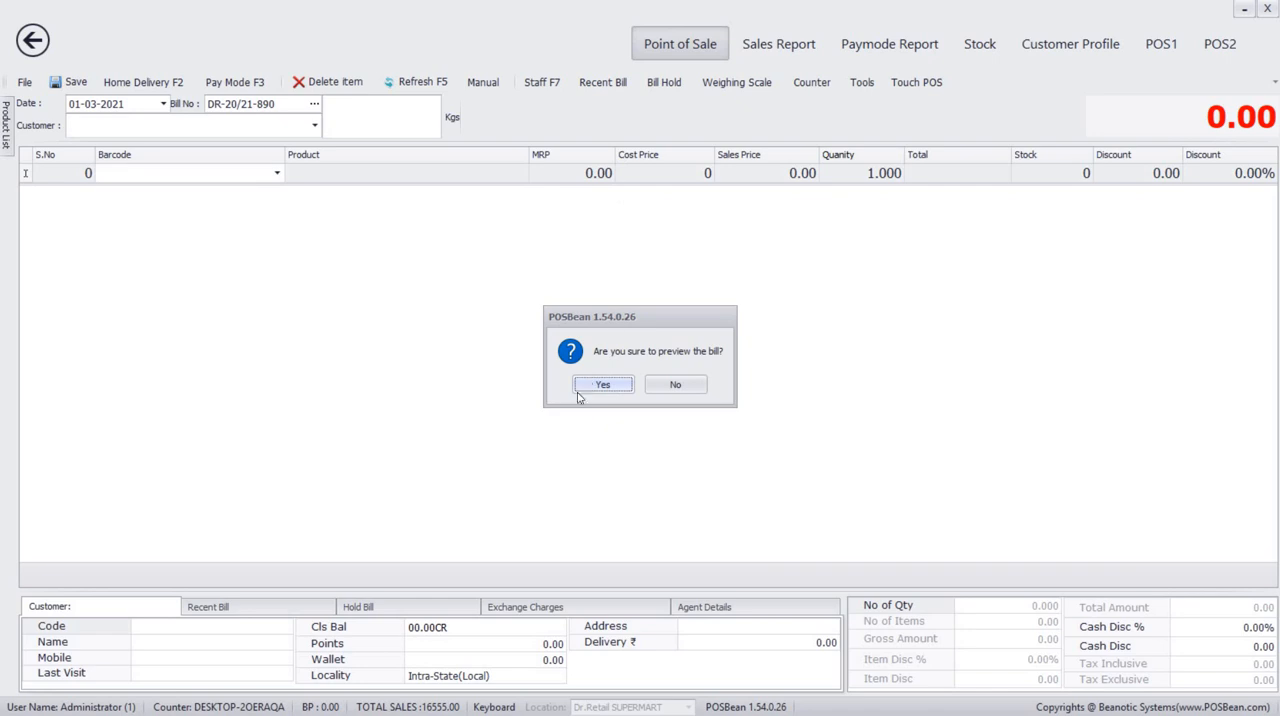
left_click(600, 387)
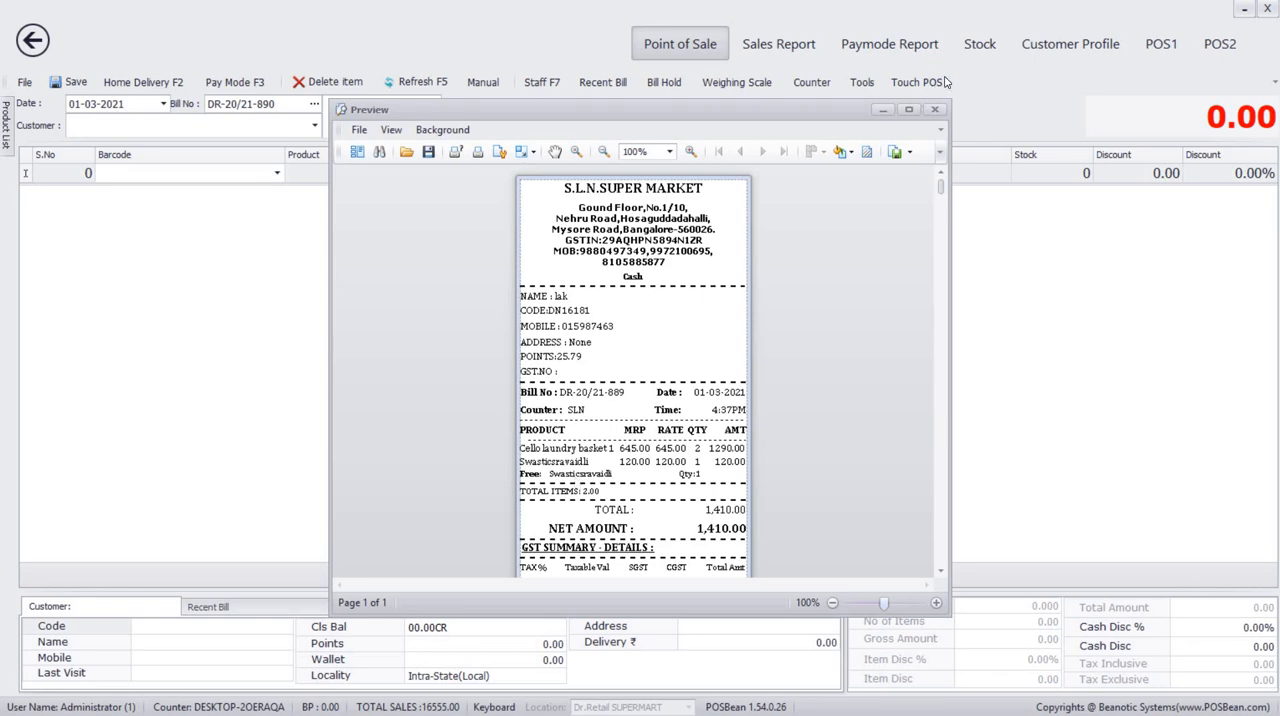
left_click(935, 110)
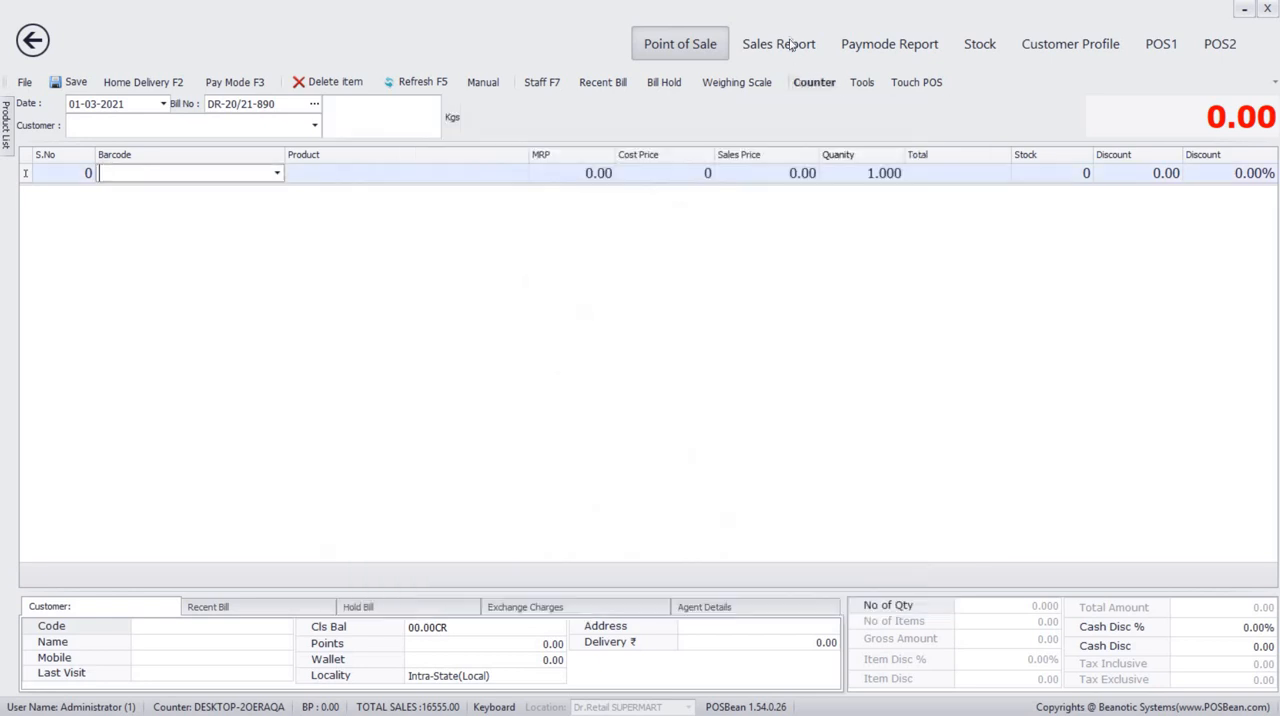
View the sales report, and load the paymode report for 01-03-2021 to review its bills down to the grand total.
left_click(790, 44)
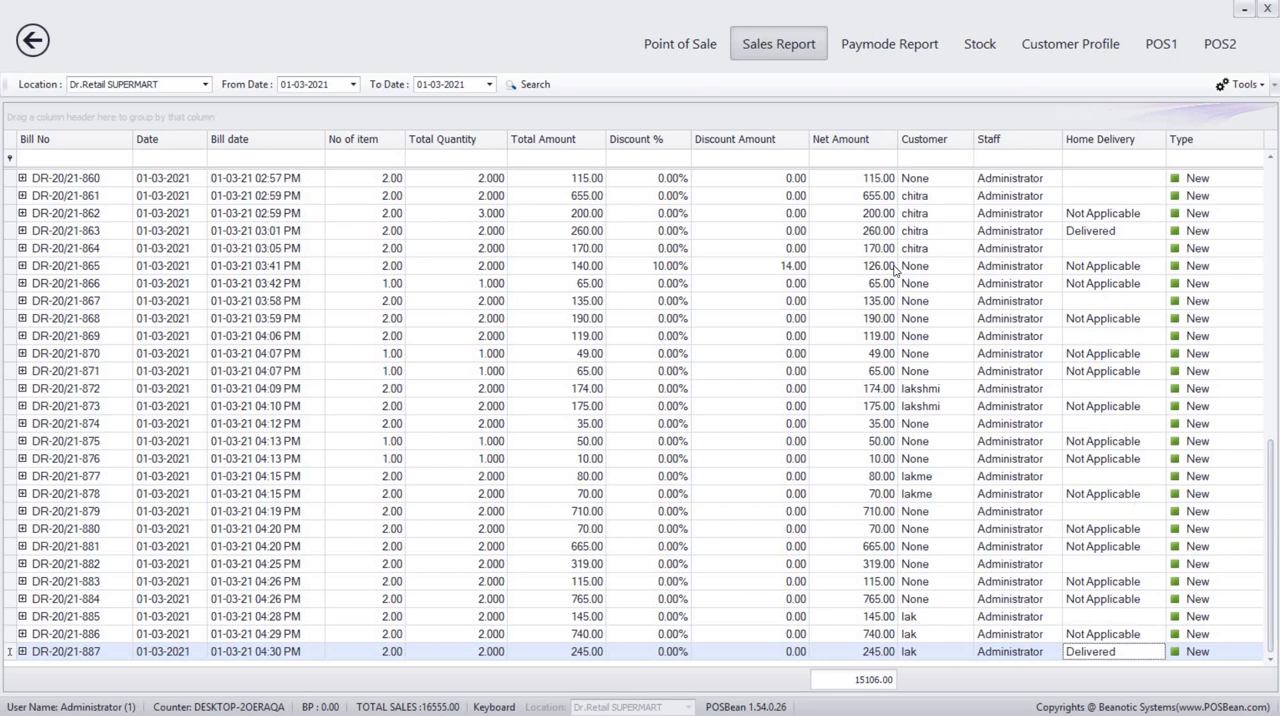
left_click(886, 42)
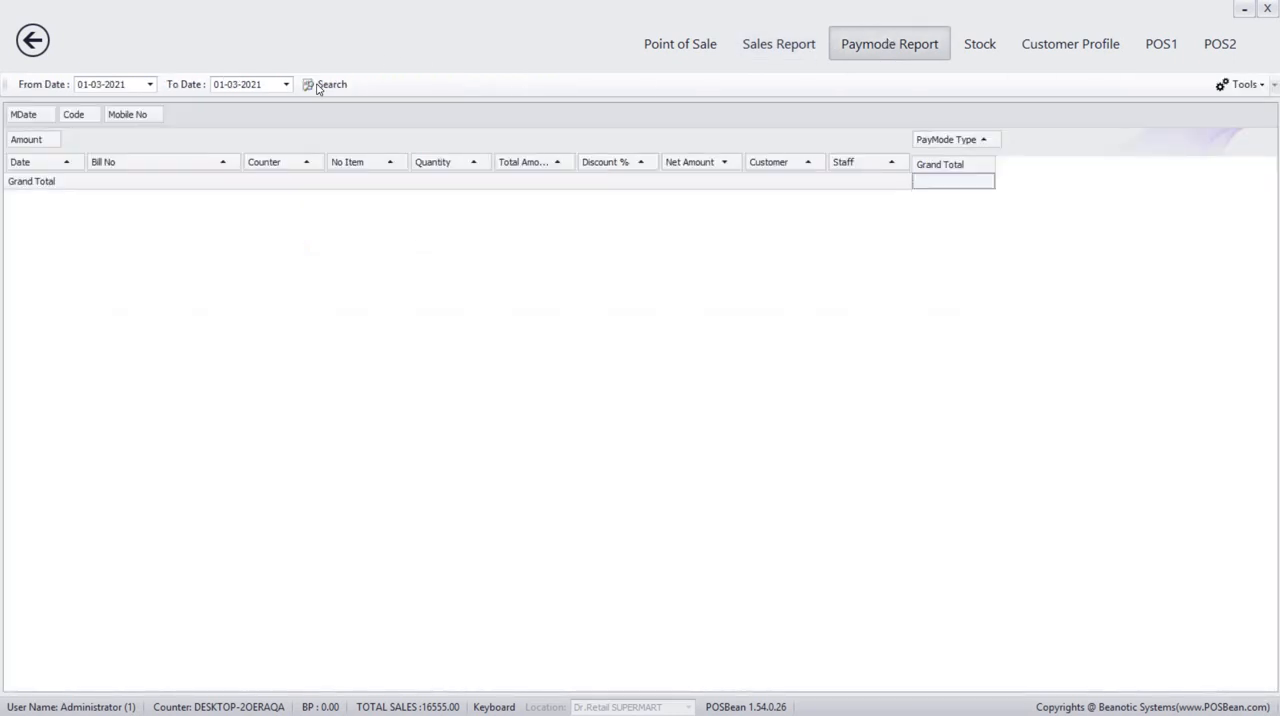
left_click(319, 86)
left_click(323, 85)
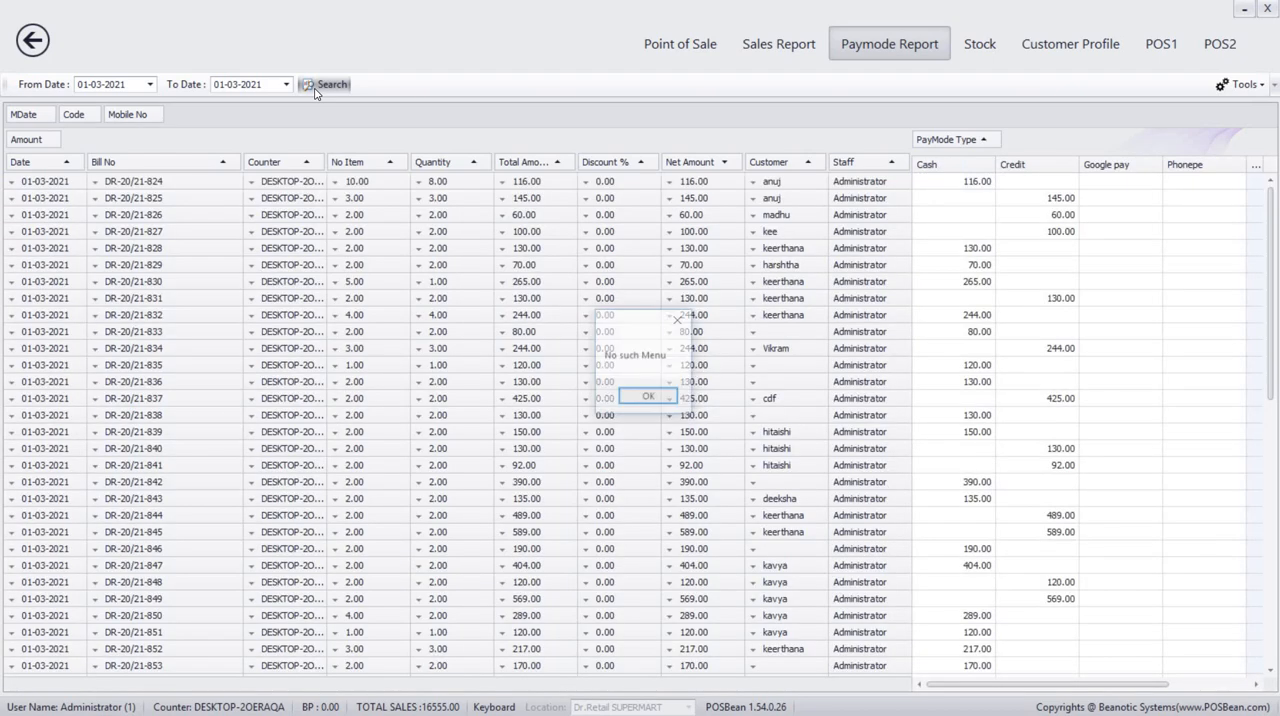
left_click(668, 398)
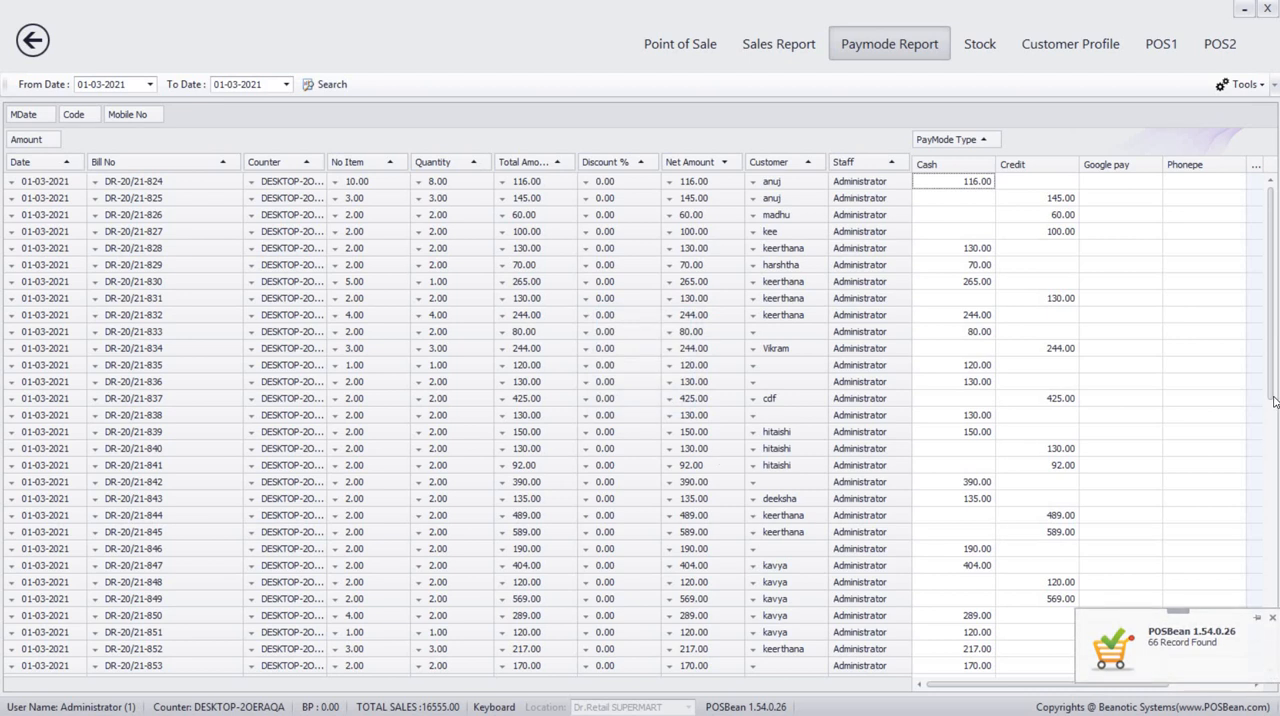
left_click_drag(1274, 389, 1212, 596)
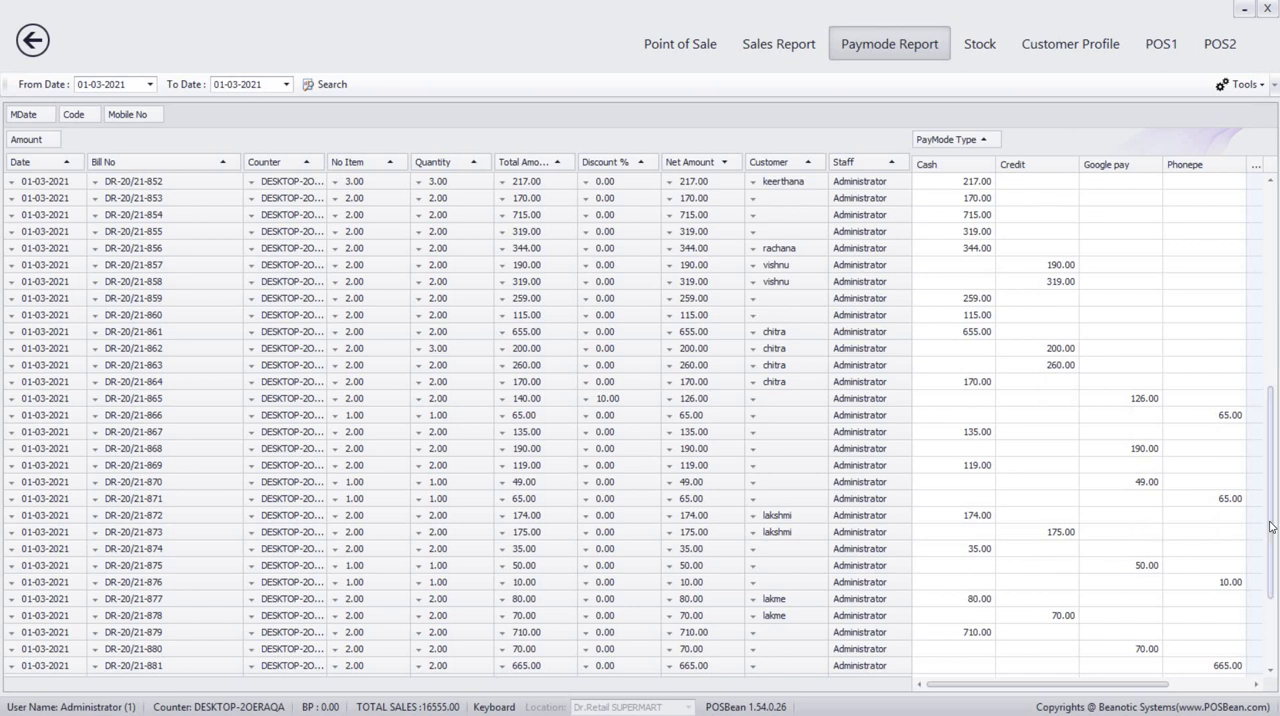
scroll(1271, 527, "down", 3)
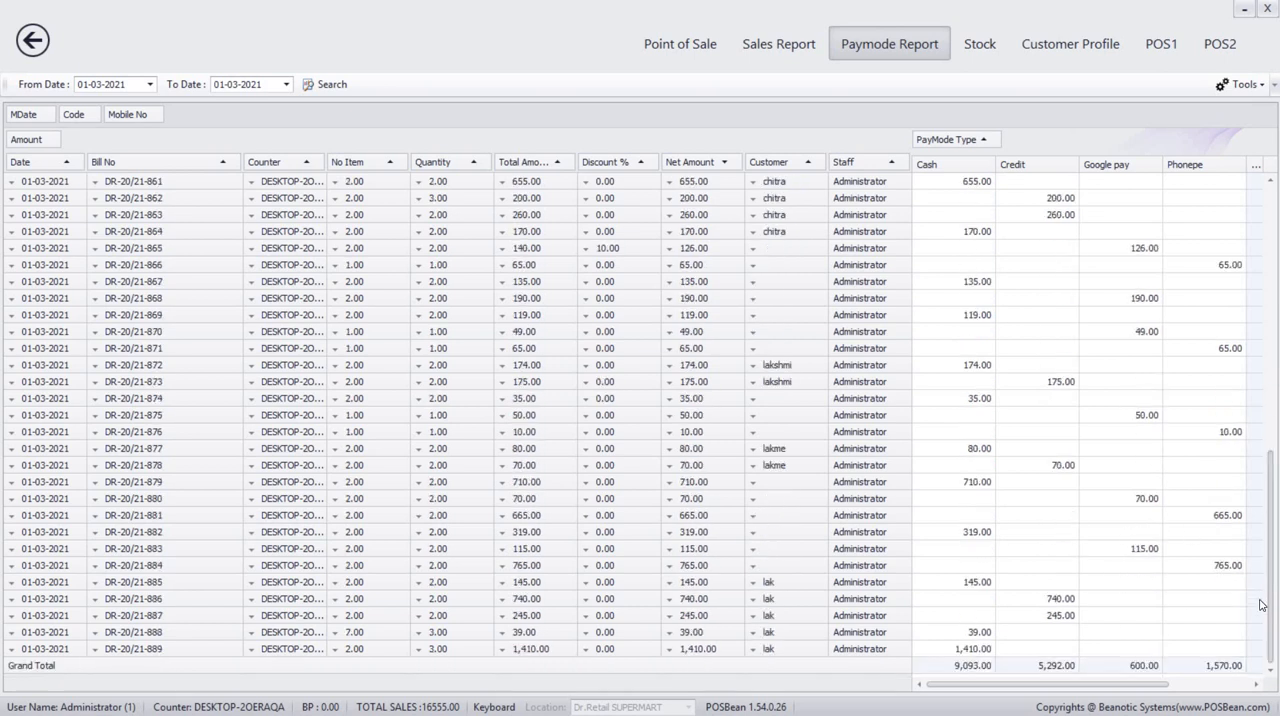
Fetch the stock list for the Dr.Retail SUPERMART location.
left_click(980, 45)
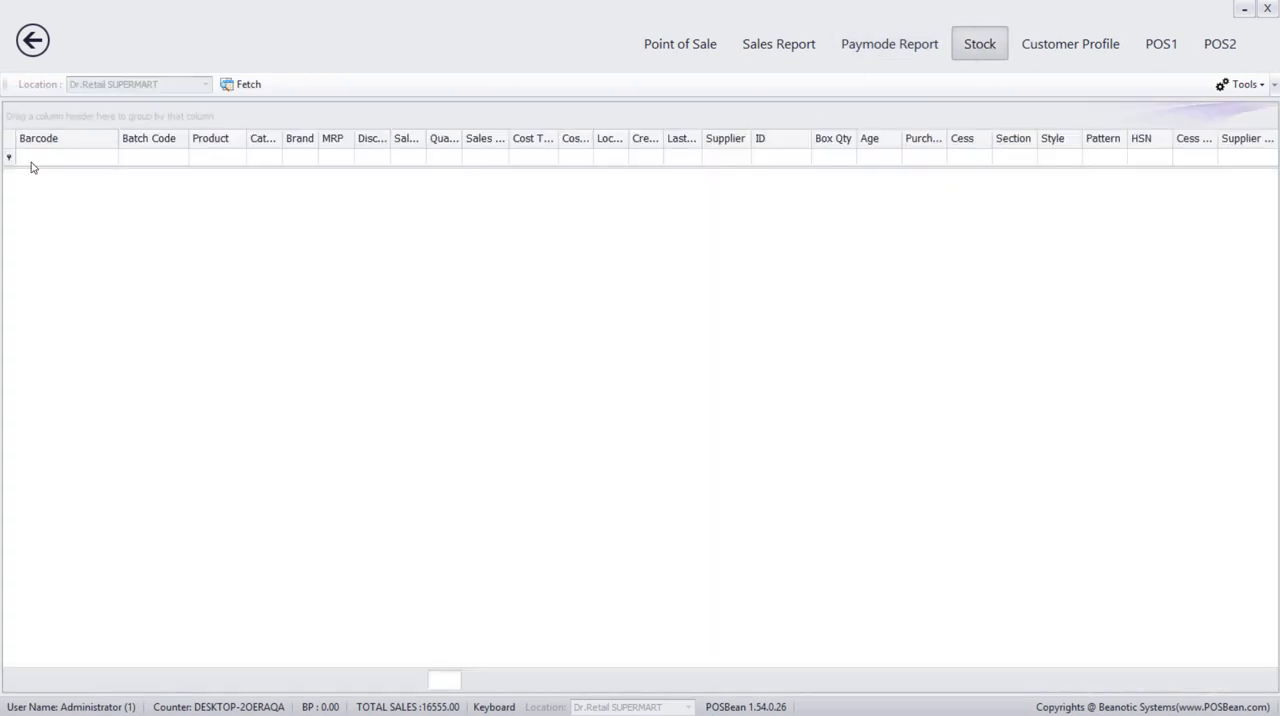
left_click(237, 90)
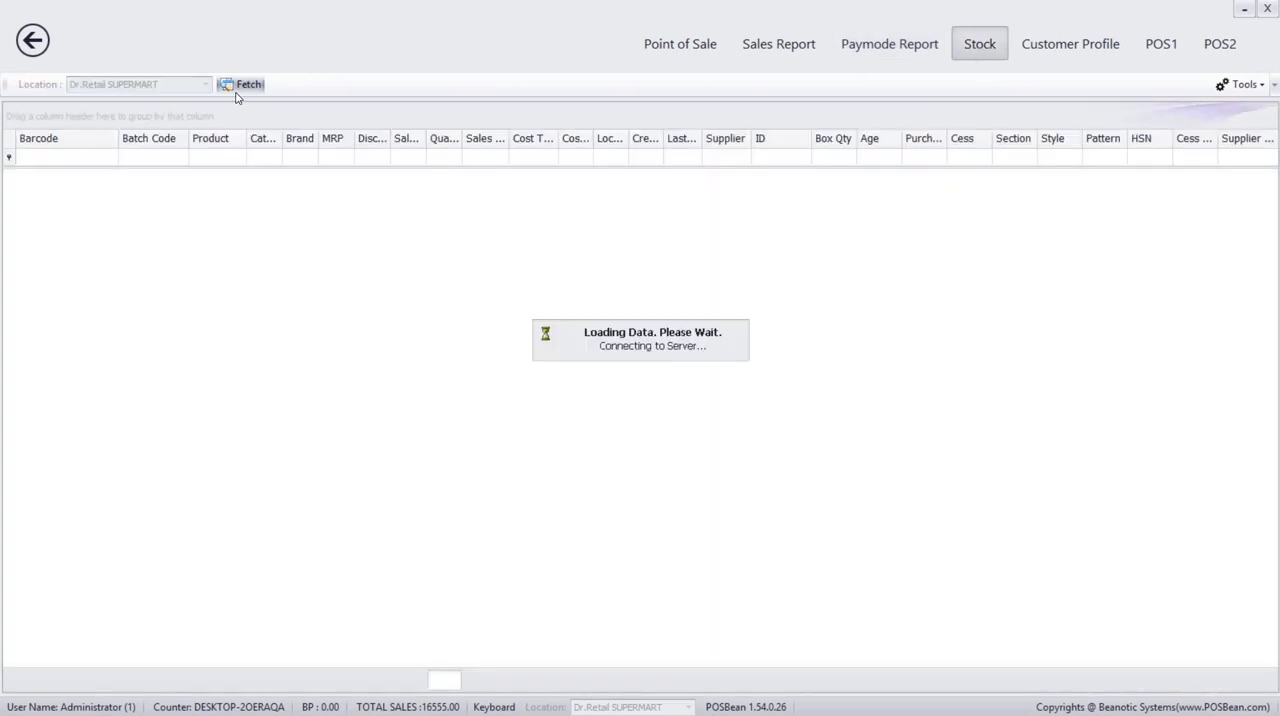